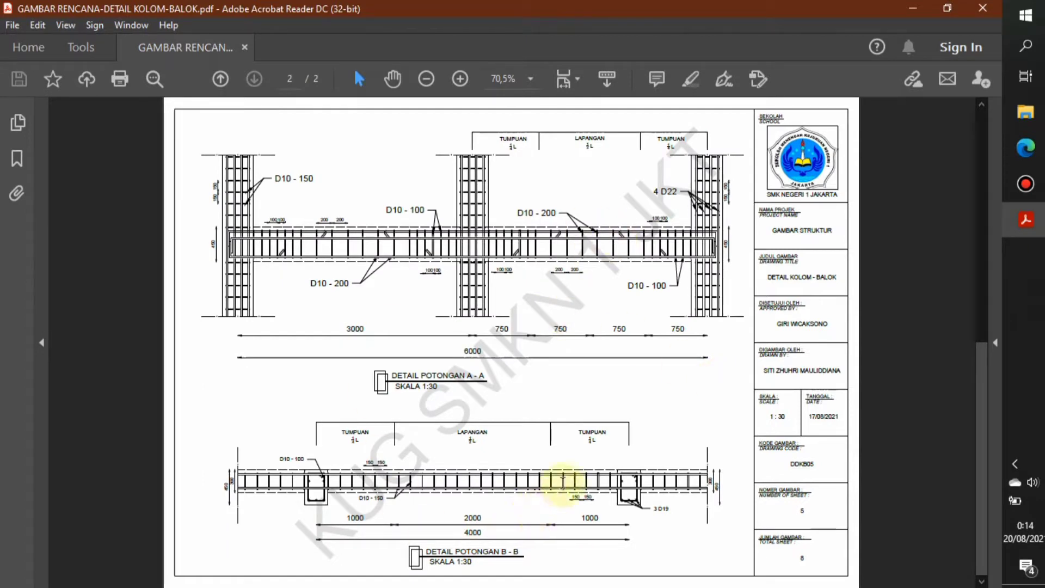
# Step: Examine the column and beam plan on page 1, including its grid axes, spacings, and B1 and B2 beam labels
pyautogui.scroll(5, 614, 412)
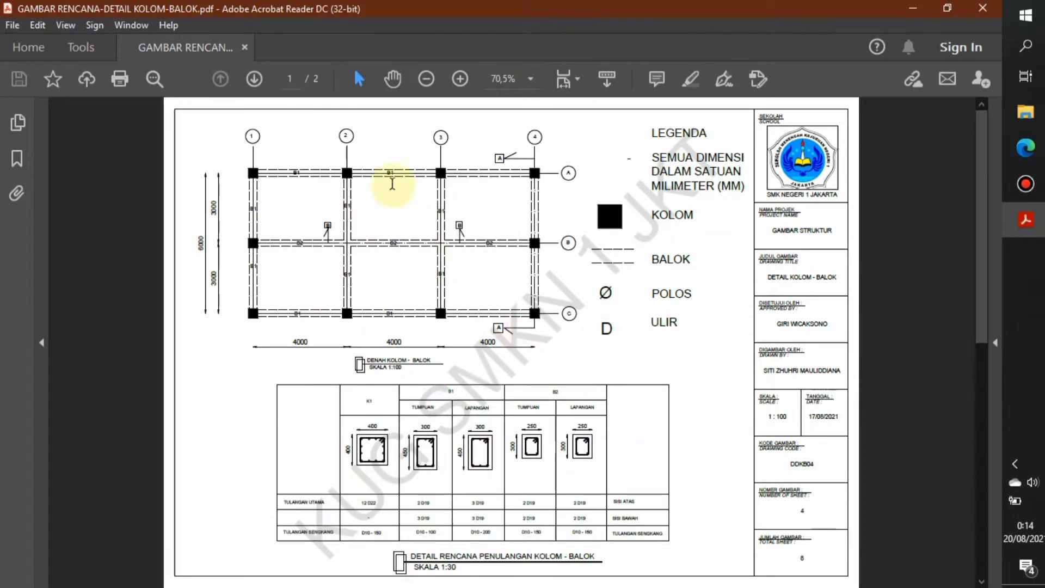
pyautogui.keyDown('ctrl'); pyautogui.scroll(2, 277, 127); pyautogui.keyUp('ctrl')
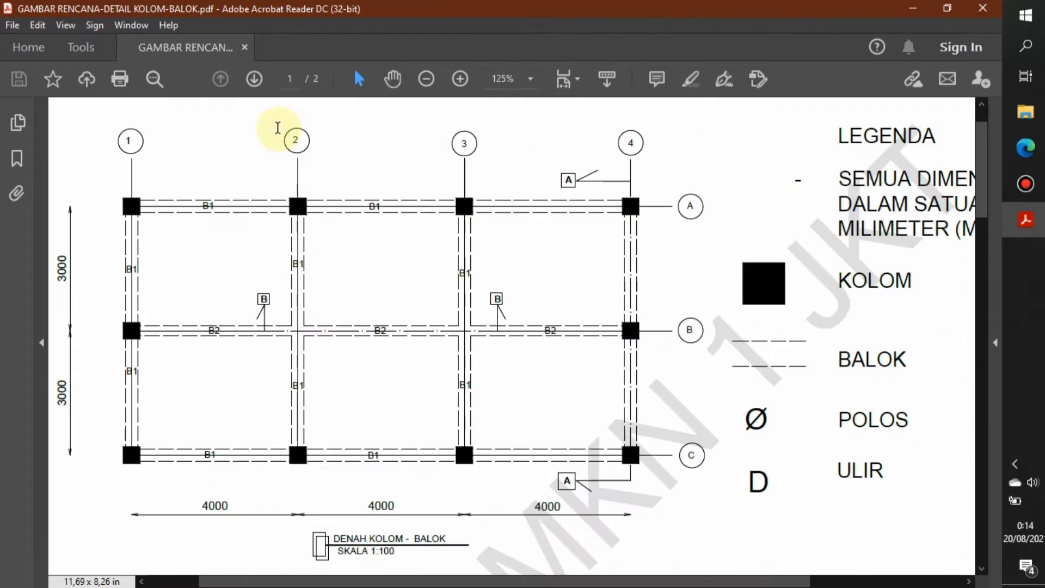
pyautogui.keyDown('ctrl'); pyautogui.scroll(1, 59, 271); pyautogui.keyUp('ctrl')
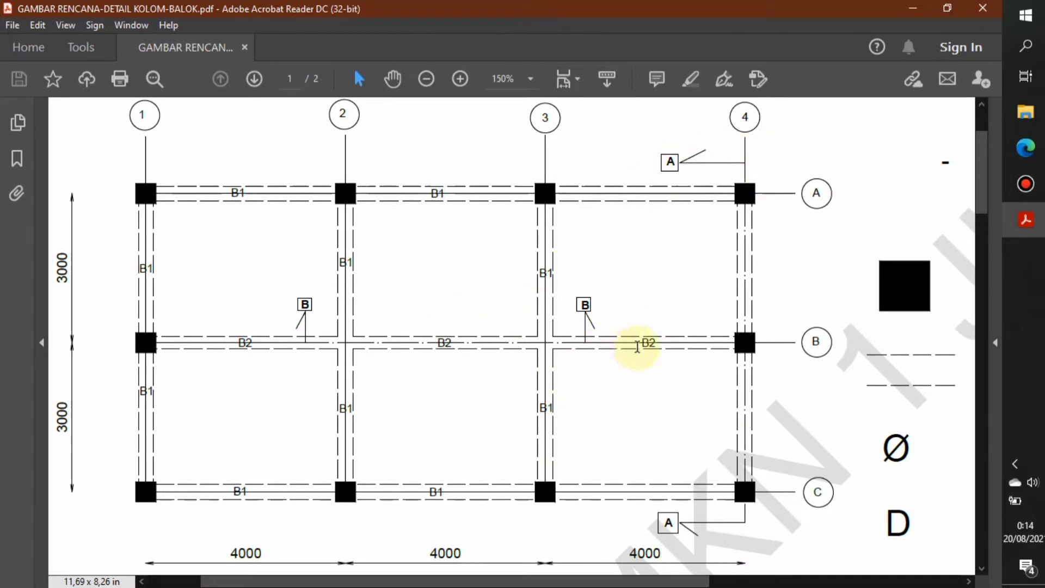
pyautogui.keyDown('ctrl'); pyautogui.scroll(-3, 637, 346); pyautogui.keyUp('ctrl')
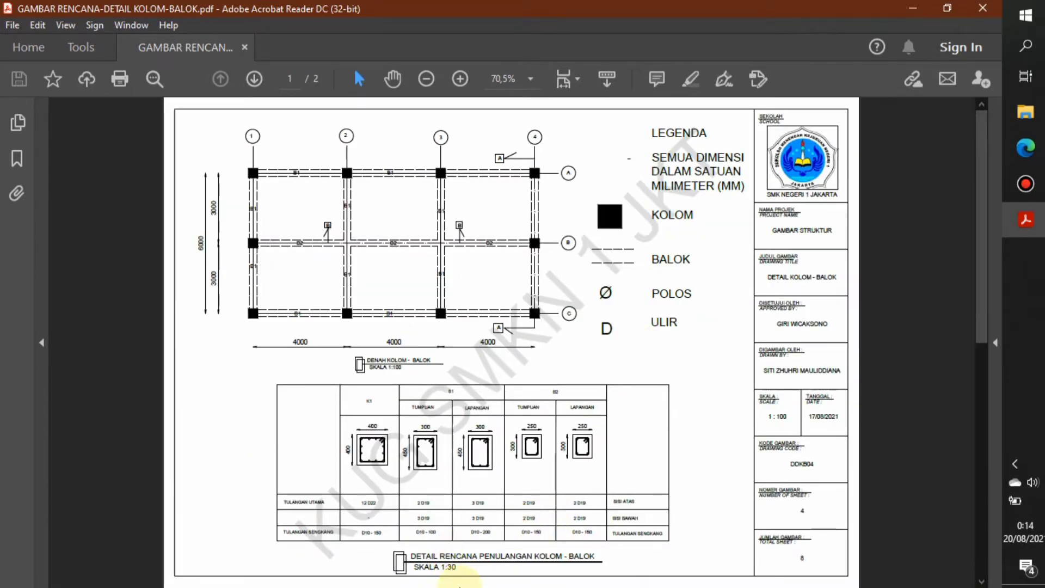
# Step: Examine the column and beam reinforcement table below the plan, with the K1, B1 and B2 cross-sections
pyautogui.keyDown('ctrl'); pyautogui.scroll(1, 460, 582); pyautogui.keyUp('ctrl')
pyautogui.keyDown('ctrl'); pyautogui.scroll(1, 396, 558); pyautogui.keyUp('ctrl')
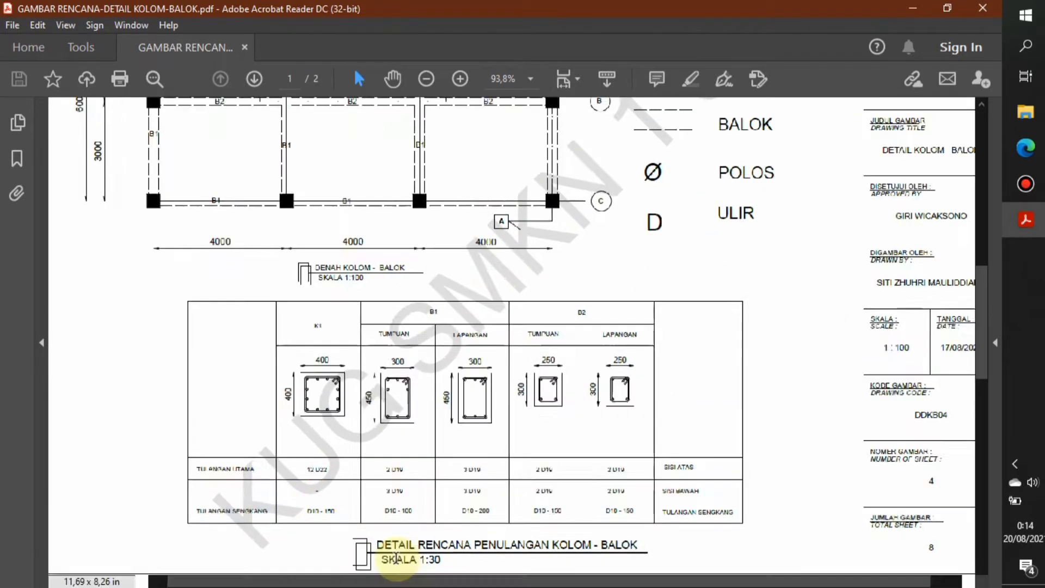
pyautogui.keyDown('ctrl'); pyautogui.scroll(4, 396, 557); pyautogui.keyUp('ctrl')
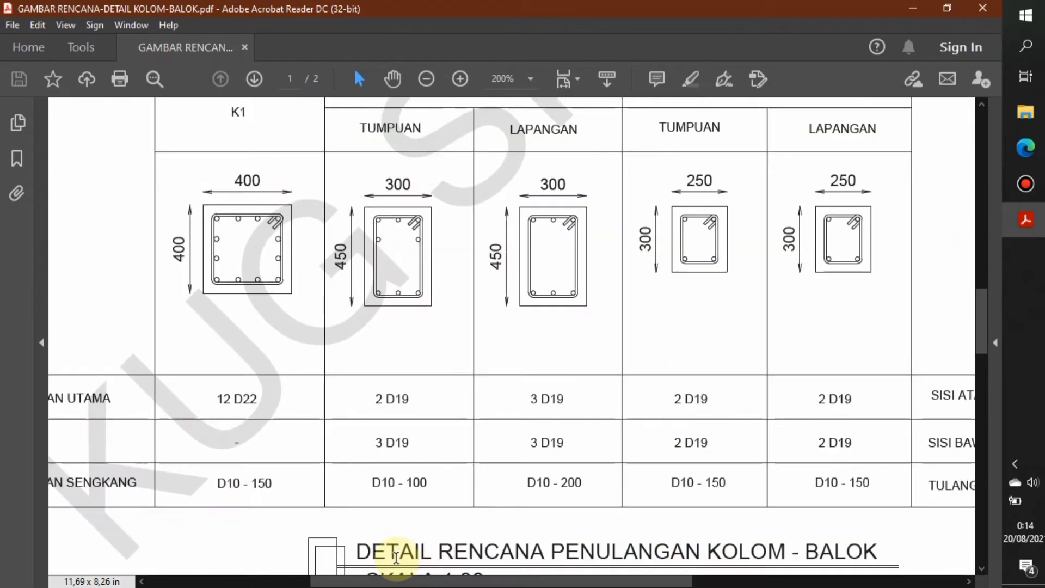
pyautogui.keyDown('ctrl'); pyautogui.scroll(-1, 396, 556); pyautogui.keyUp('ctrl')
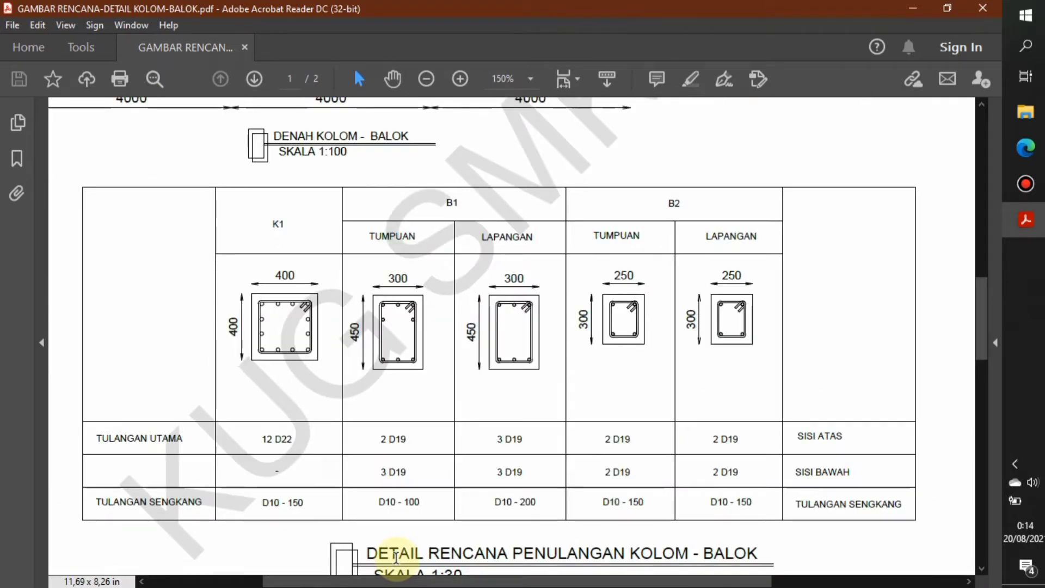
pyautogui.scroll(-1, 468, 530)
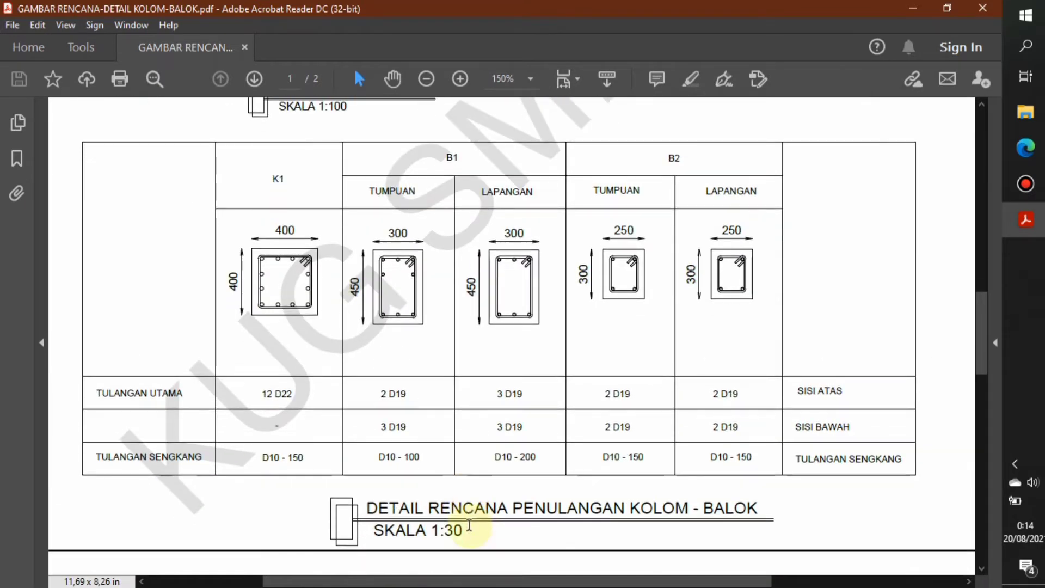
pyautogui.keyDown('ctrl'); pyautogui.scroll(-2, 469, 525); pyautogui.keyUp('ctrl')
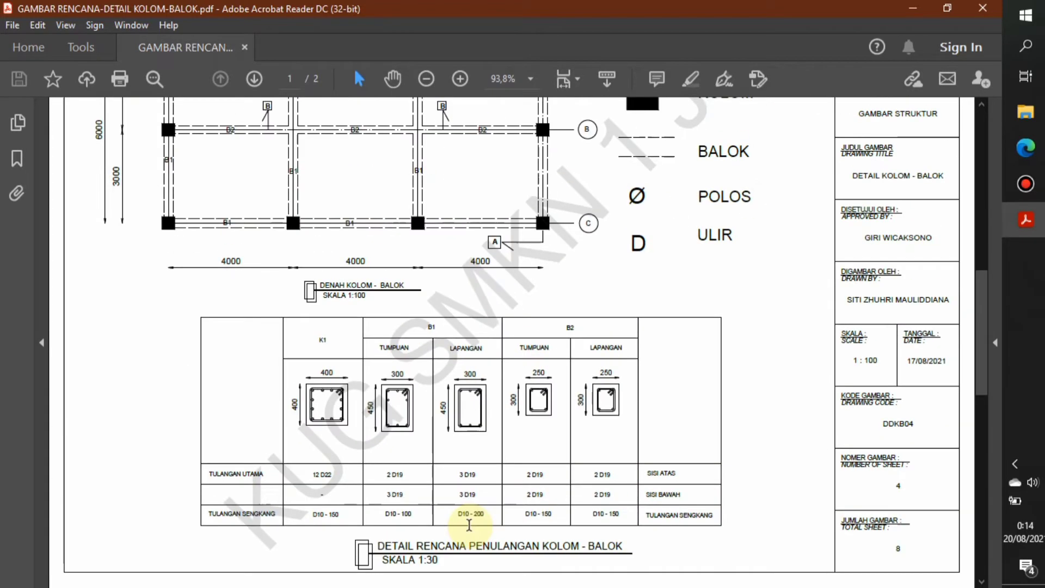
pyautogui.keyDown('ctrl'); pyautogui.scroll(-2, 469, 524); pyautogui.keyUp('ctrl')
pyautogui.keyDown('ctrl'); pyautogui.scroll(1, 469, 525); pyautogui.keyUp('ctrl')
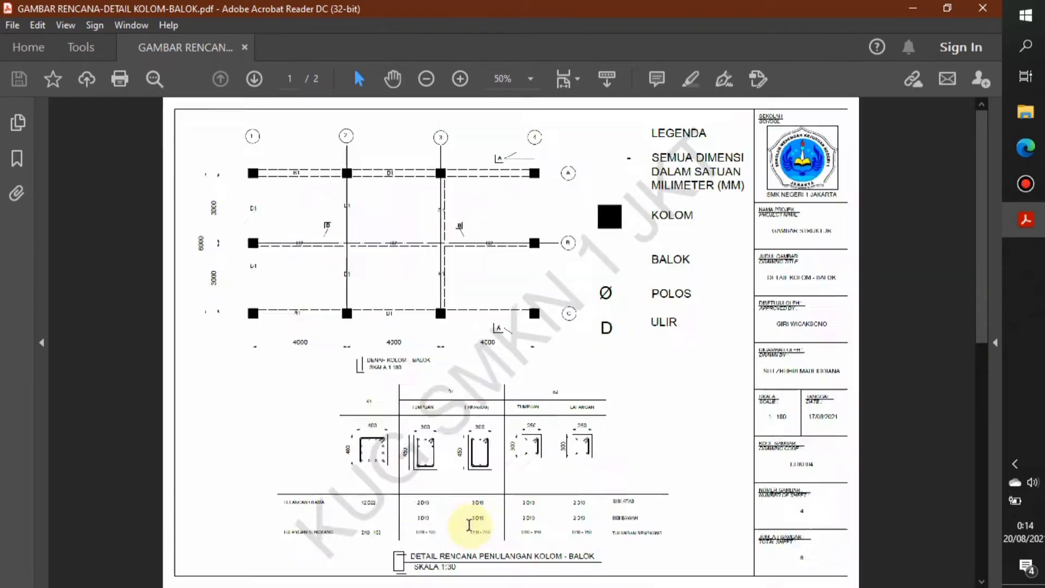
# Step: Examine the A-A and B-B section details on page 2, then return to the plan on page 1
pyautogui.scroll(-2, 469, 525)
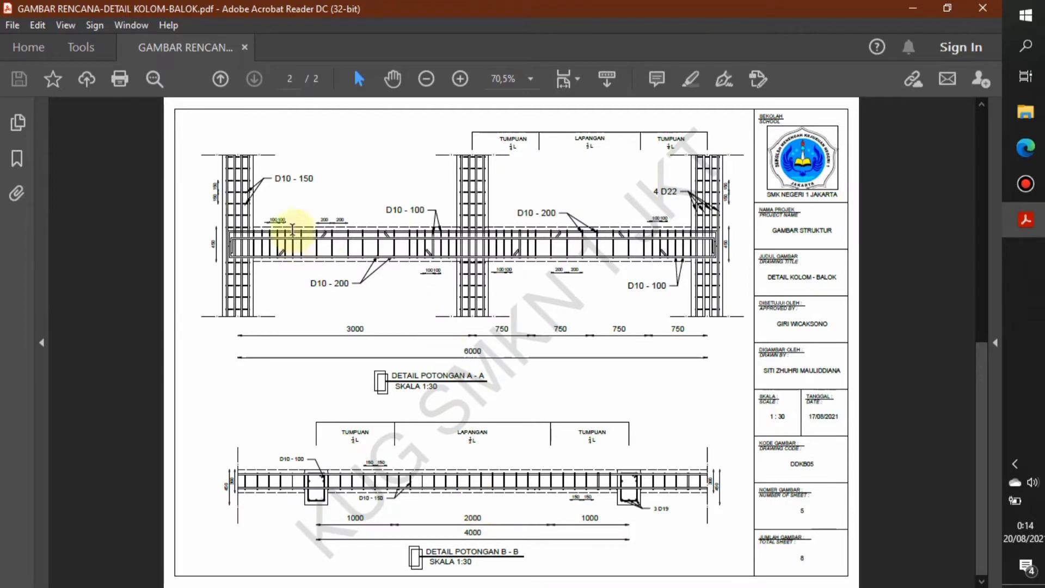
pyautogui.keyDown('ctrl'); pyautogui.scroll(1, 401, 196); pyautogui.keyUp('ctrl')
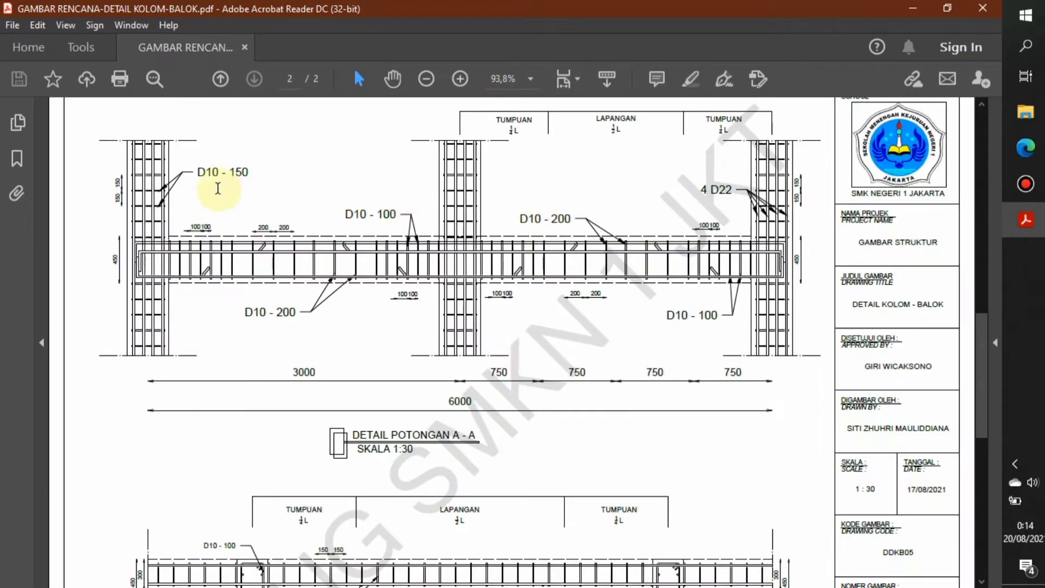
pyautogui.keyDown('ctrl'); pyautogui.scroll(1, 156, 168); pyautogui.keyUp('ctrl')
pyautogui.keyDown('ctrl'); pyautogui.scroll(1, 272, 171); pyautogui.keyUp('ctrl')
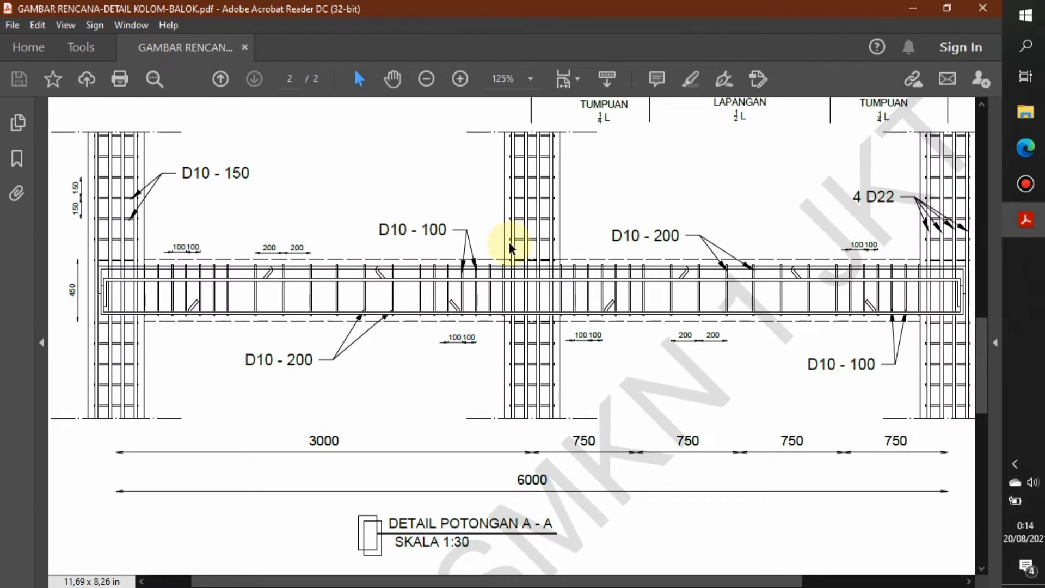
pyautogui.scroll(-3, 646, 315)
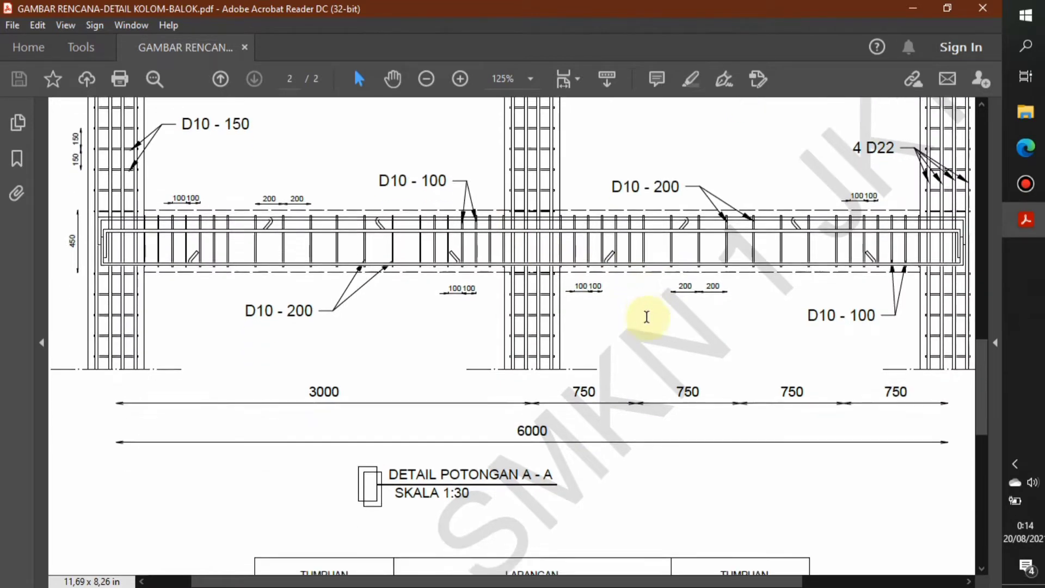
pyautogui.scroll(-10, 647, 316)
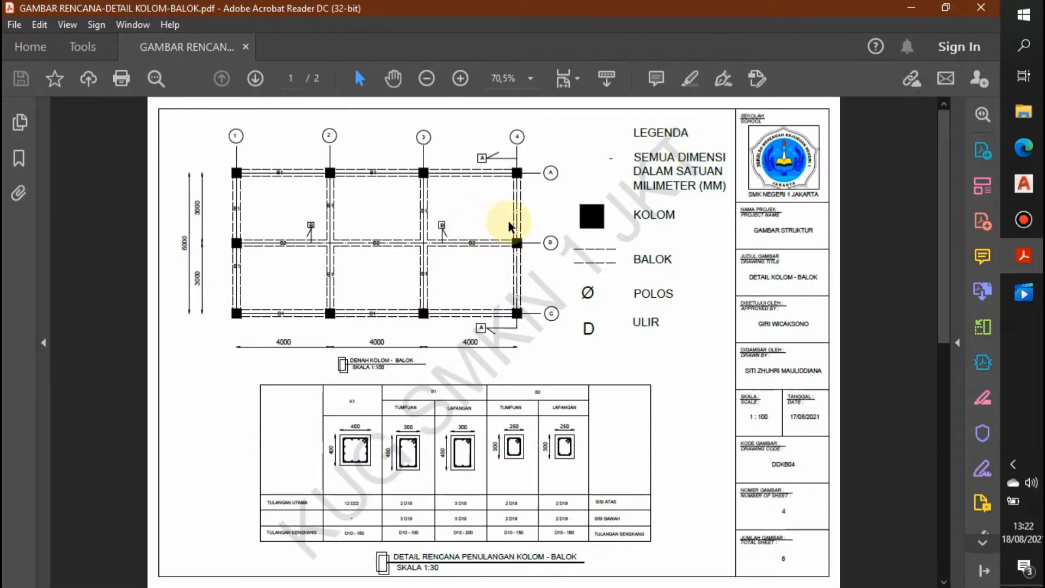
pyautogui.keyDown('ctrl'); pyautogui.scroll(3, 508, 191); pyautogui.keyUp('ctrl')
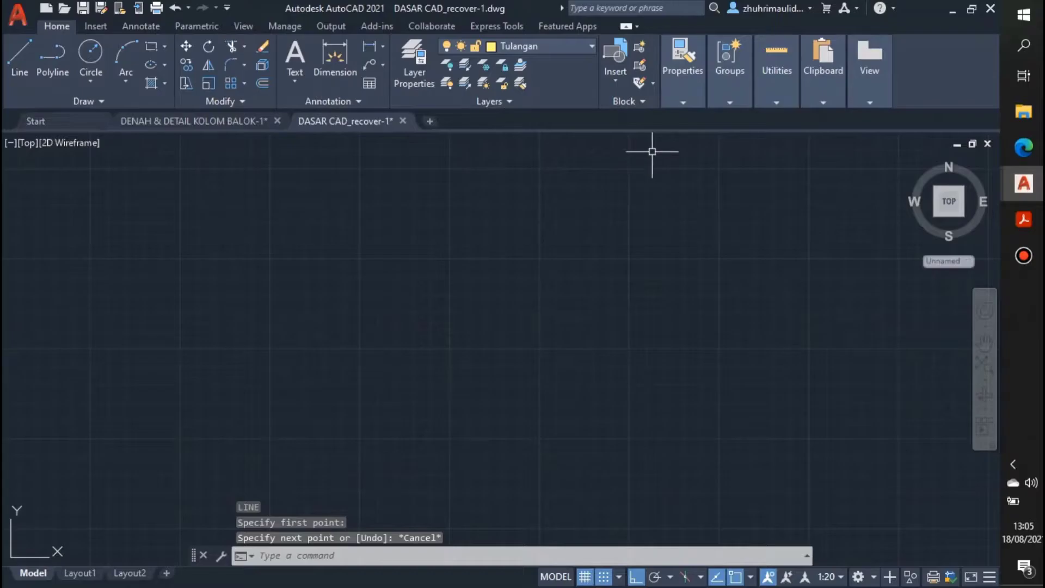
# Step: Switch to AutoCAD and make layer 0 the current layer in the DASAR CAD_recover-1 drawing
pyautogui.click(553, 54)
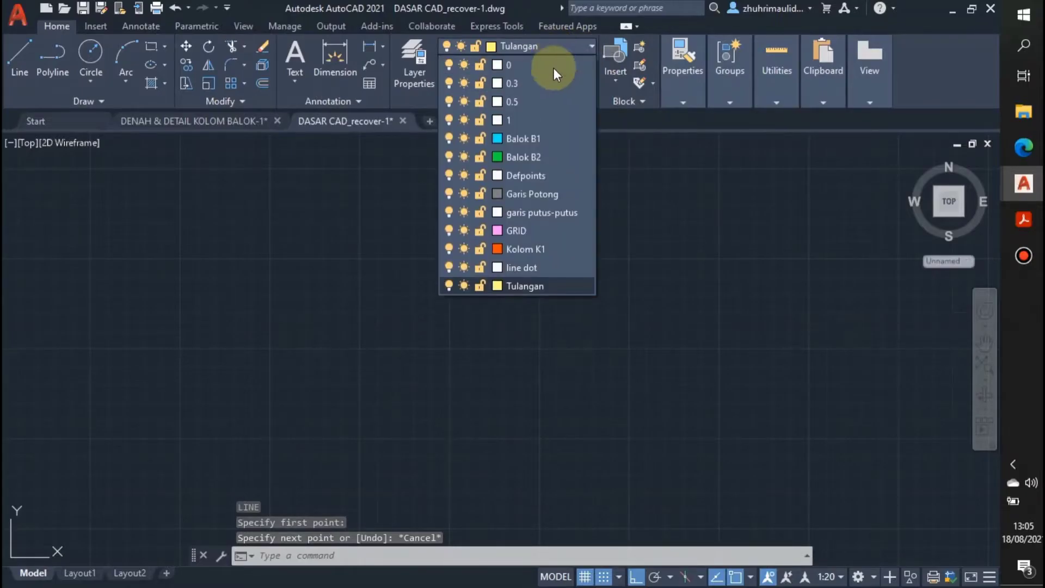
pyautogui.click(553, 67)
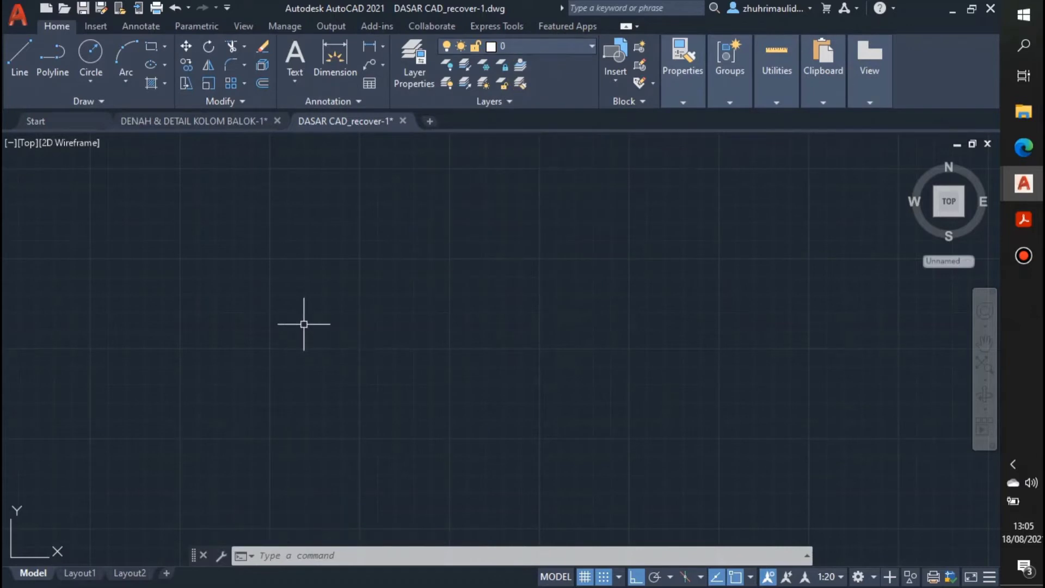
pyautogui.write('l')
pyautogui.press('Escape')
pyautogui.press('Escape')
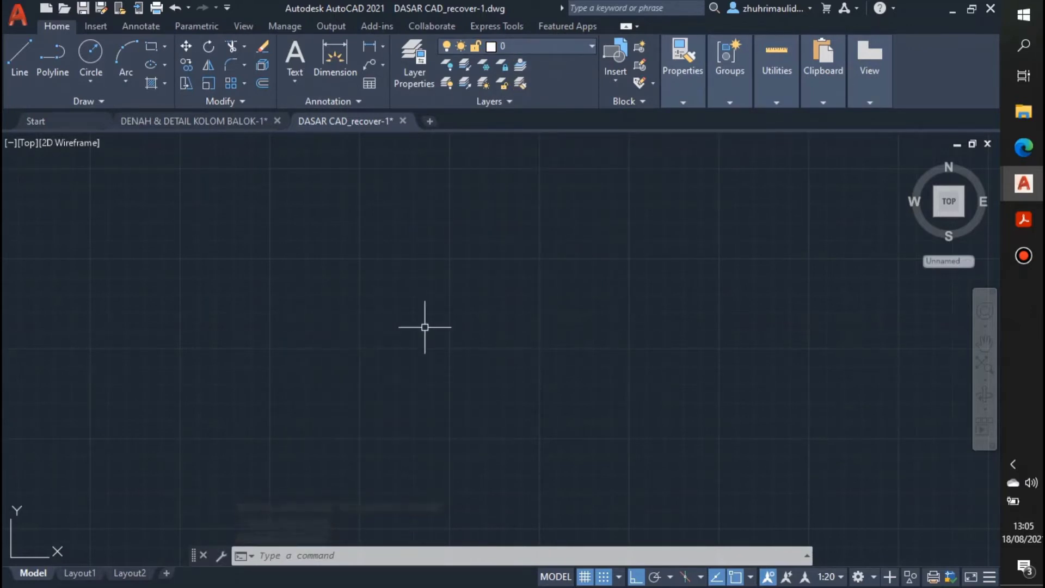
# Step: Set the insertion scale in the drawing units to Millimeters and apply it
pyautogui.write('unit')
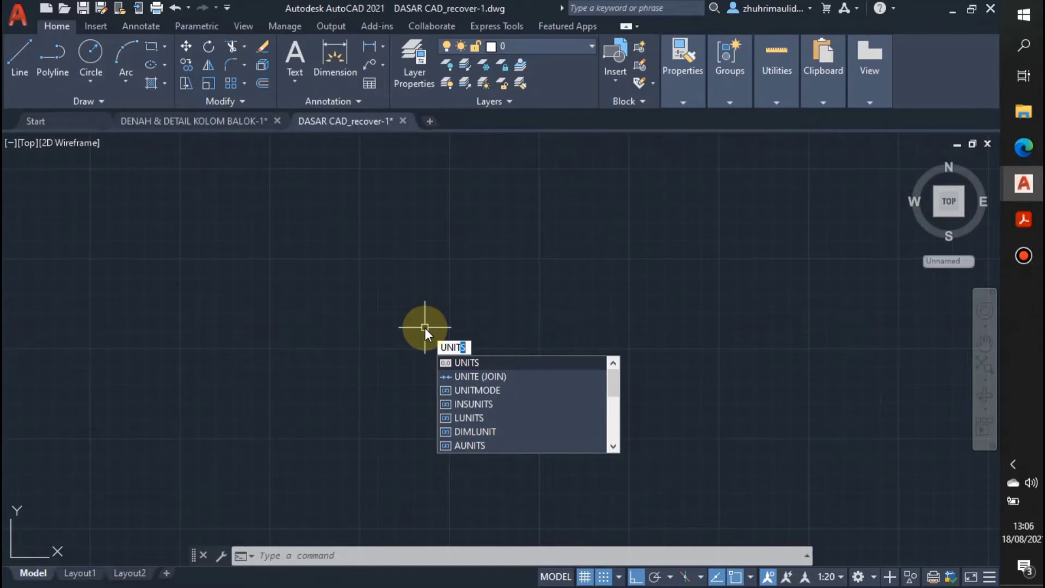
pyautogui.click(525, 364)
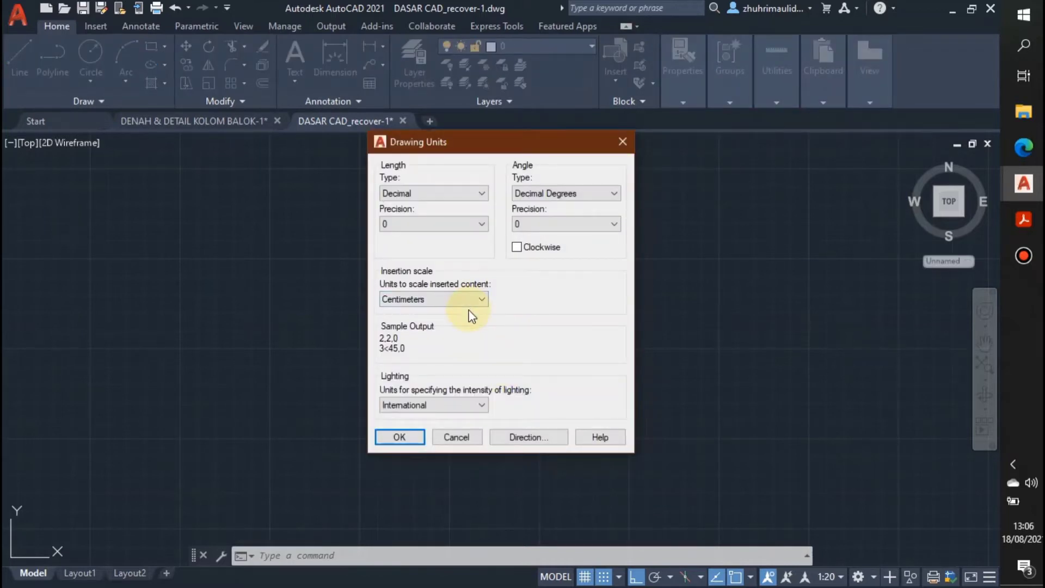
pyautogui.click(469, 301)
pyautogui.click(482, 365)
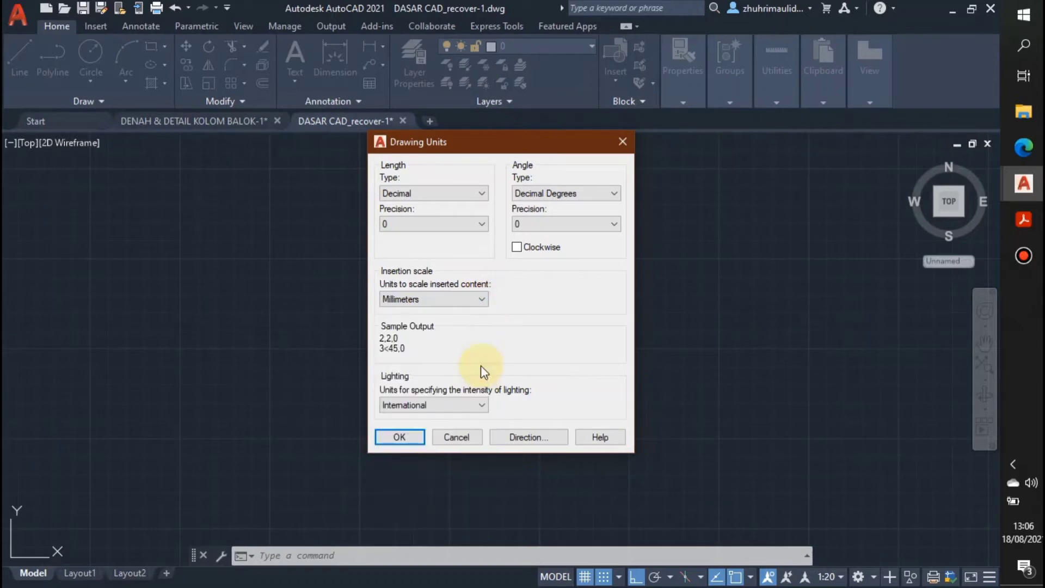
pyautogui.click(415, 438)
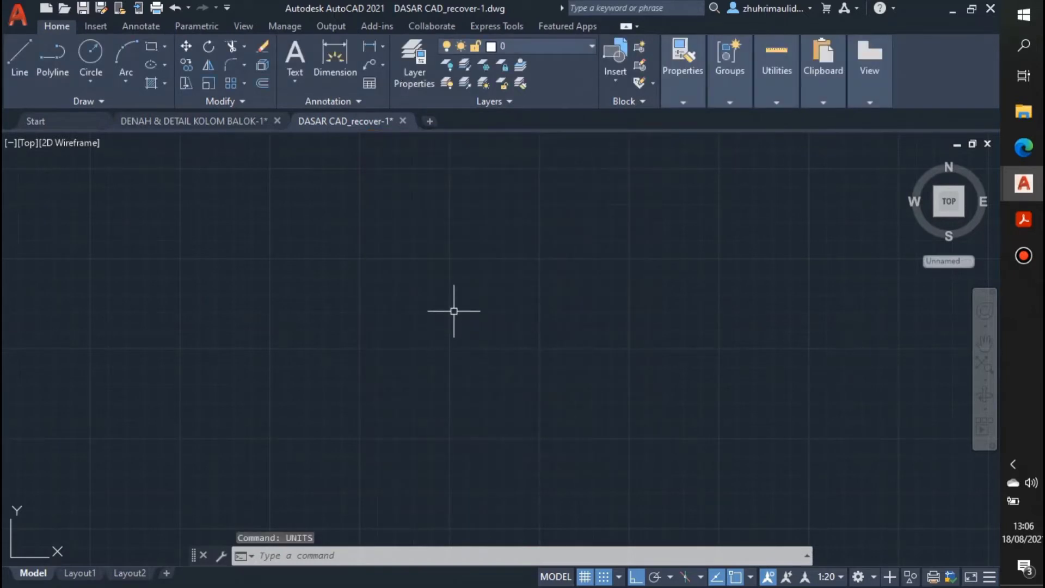
# Step: Review the object snap modes in the drafting settings and accept them with every mode enabled
pyautogui.write('os')
pyautogui.press('Return')
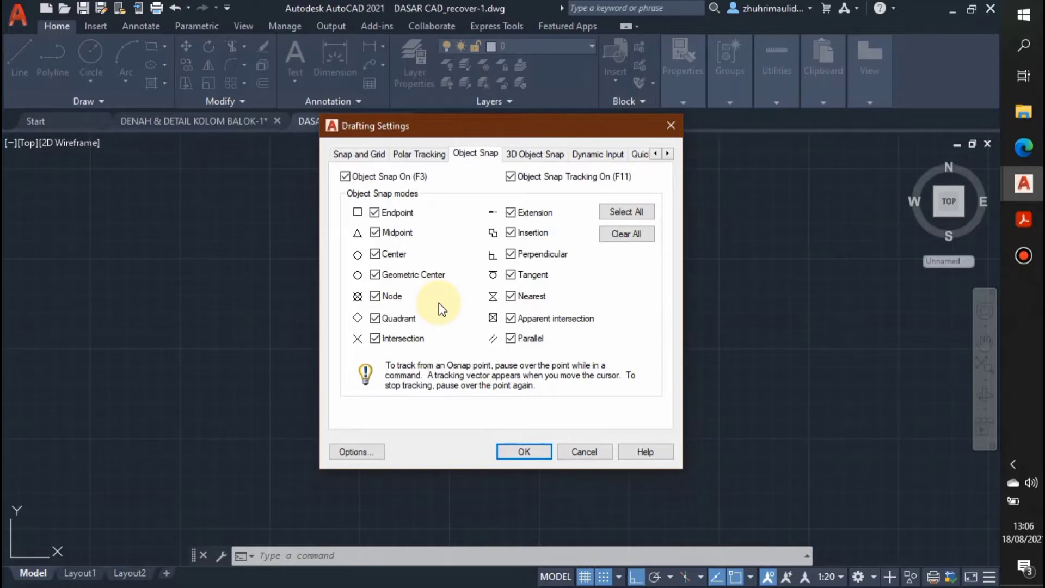
pyautogui.click(523, 451)
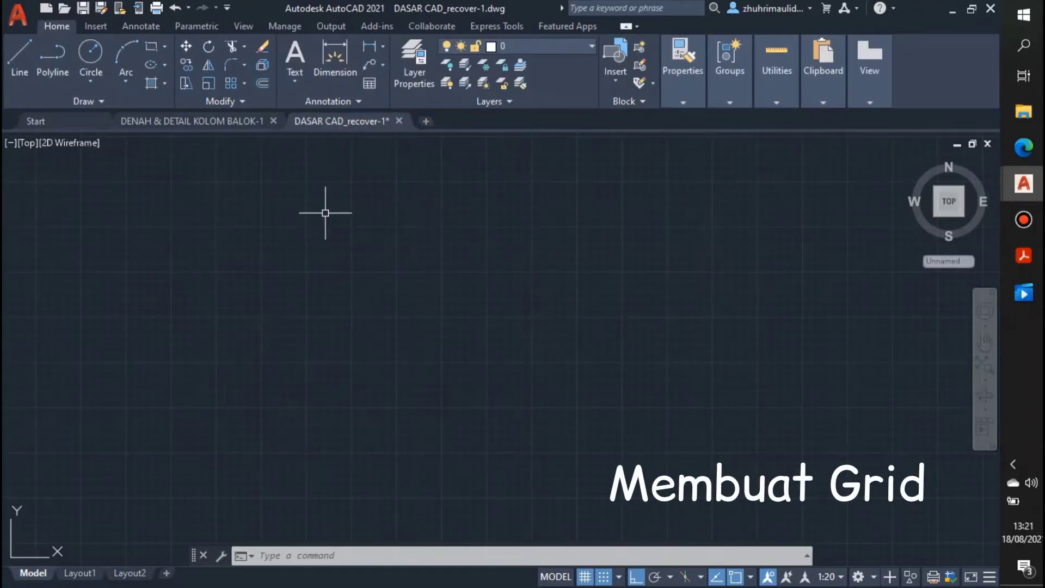
# Step: Draw a 7000 mm vertical line downward and continue it with a 13000 mm horizontal line to the right
pyautogui.write('L')
pyautogui.press('Return')
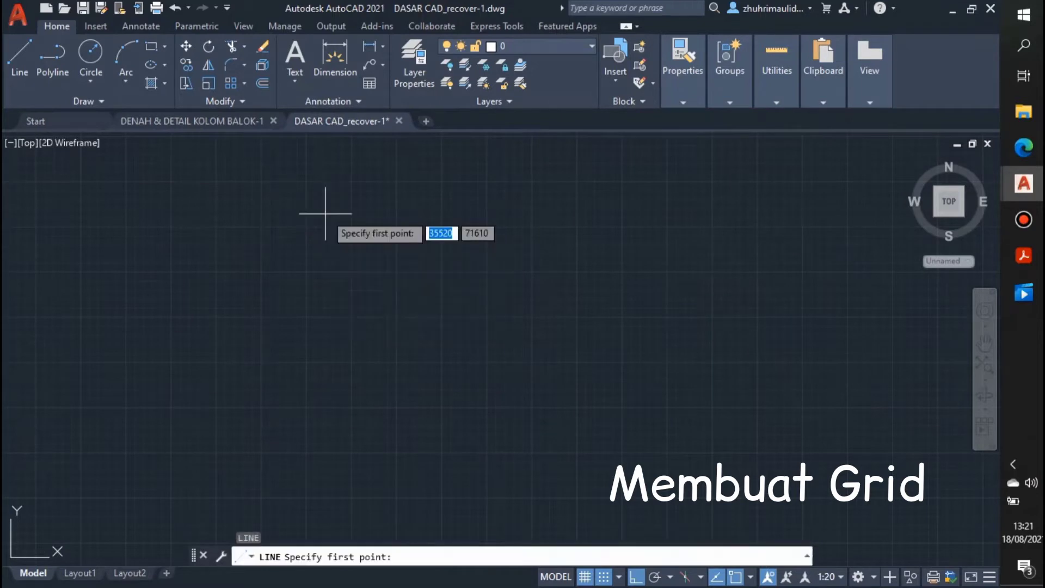
pyautogui.click(326, 214)
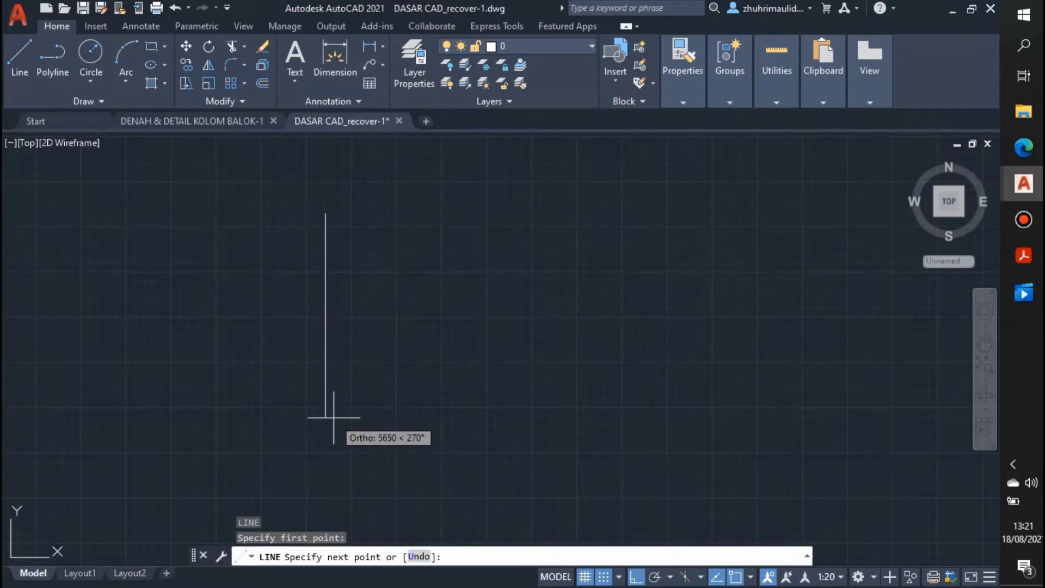
pyautogui.write('7000')
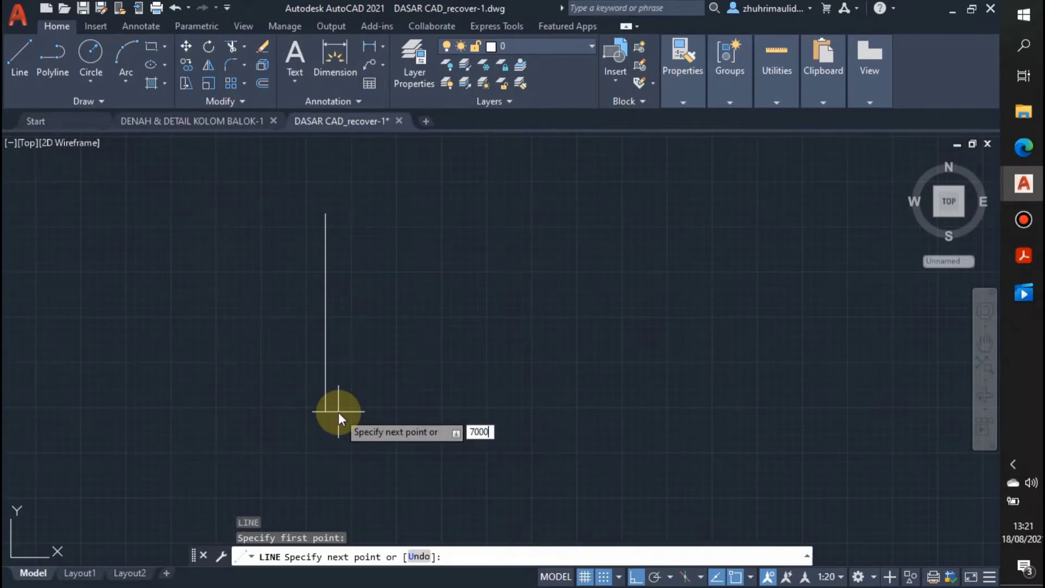
pyautogui.press('Return')
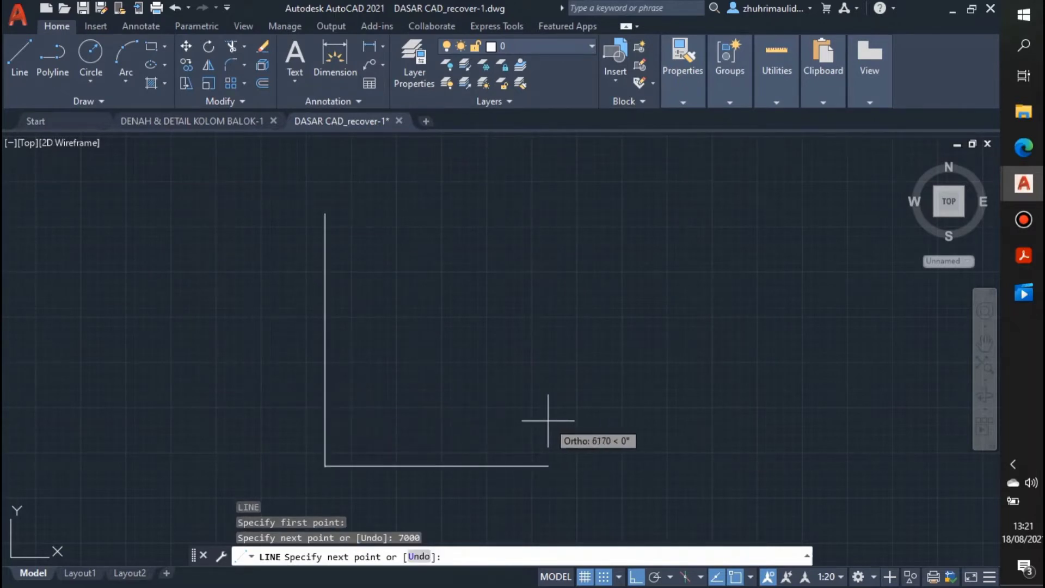
pyautogui.write('13000')
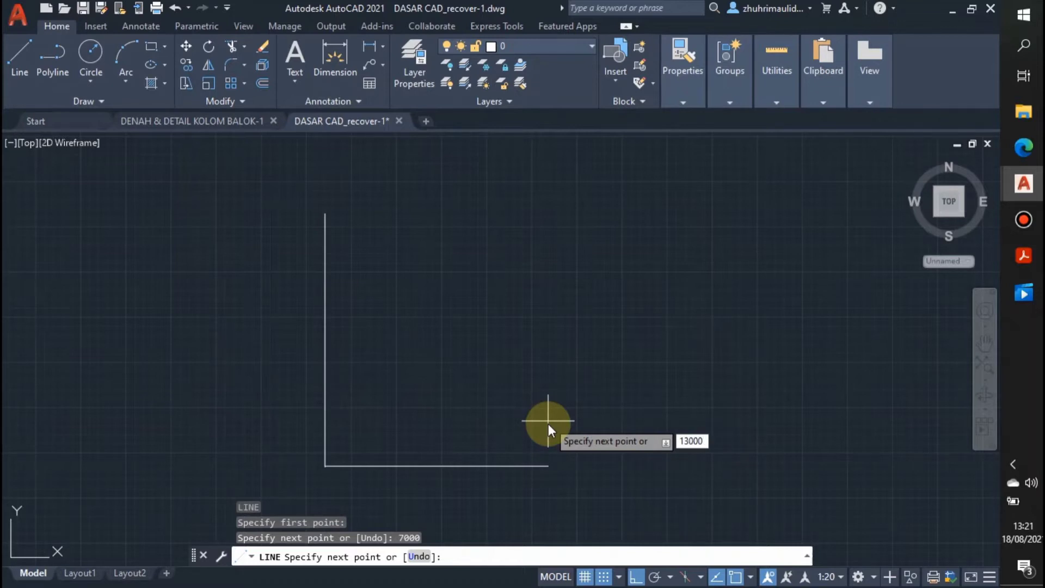
pyautogui.press('Return')
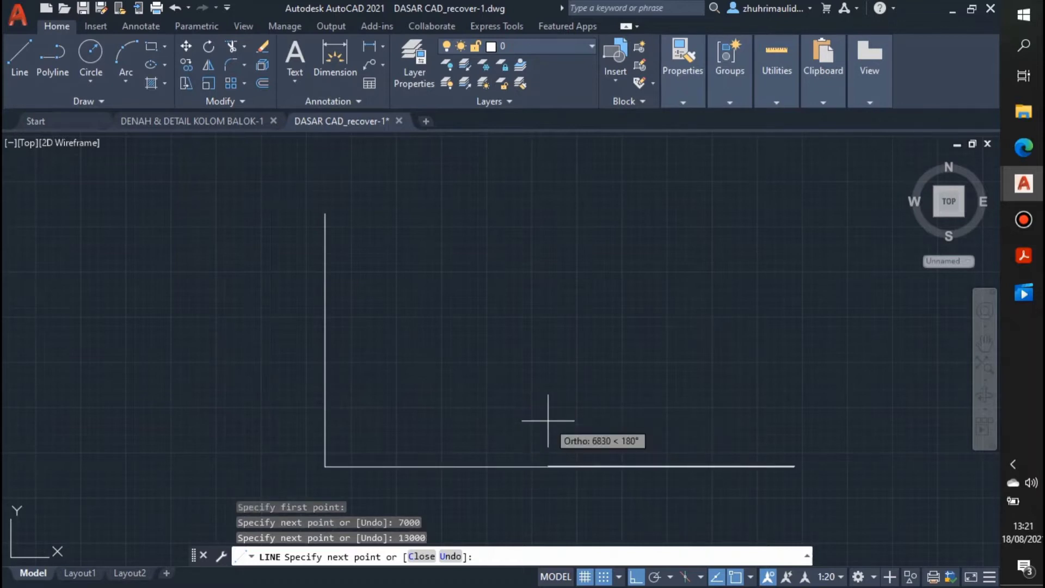
pyautogui.press('Return')
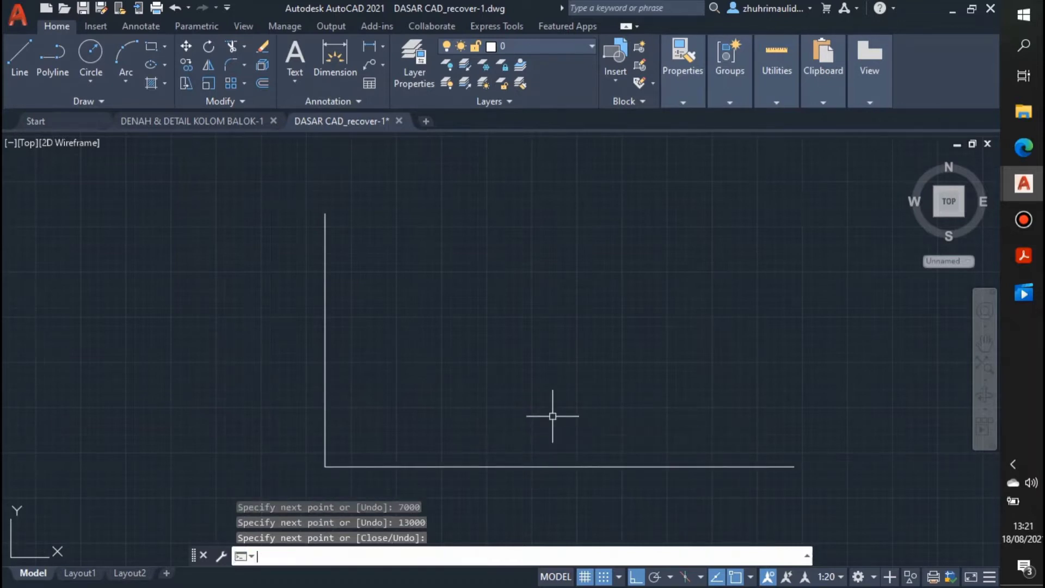
# Step: Offset the vertical line 4000 mm to the right three times in succession to form the four column grid lines
pyautogui.write('o')
pyautogui.press('Return')
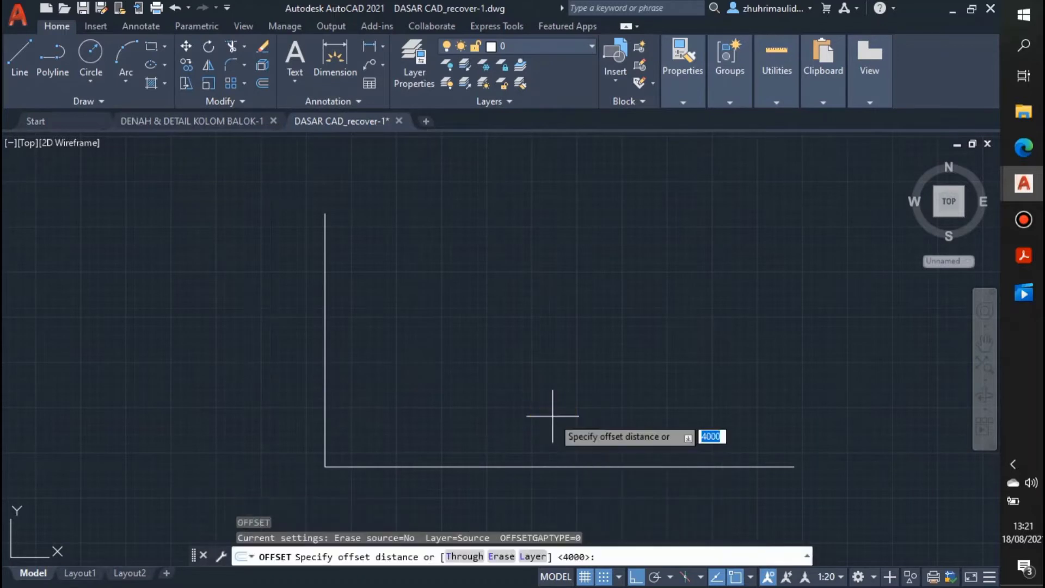
pyautogui.press('Return')
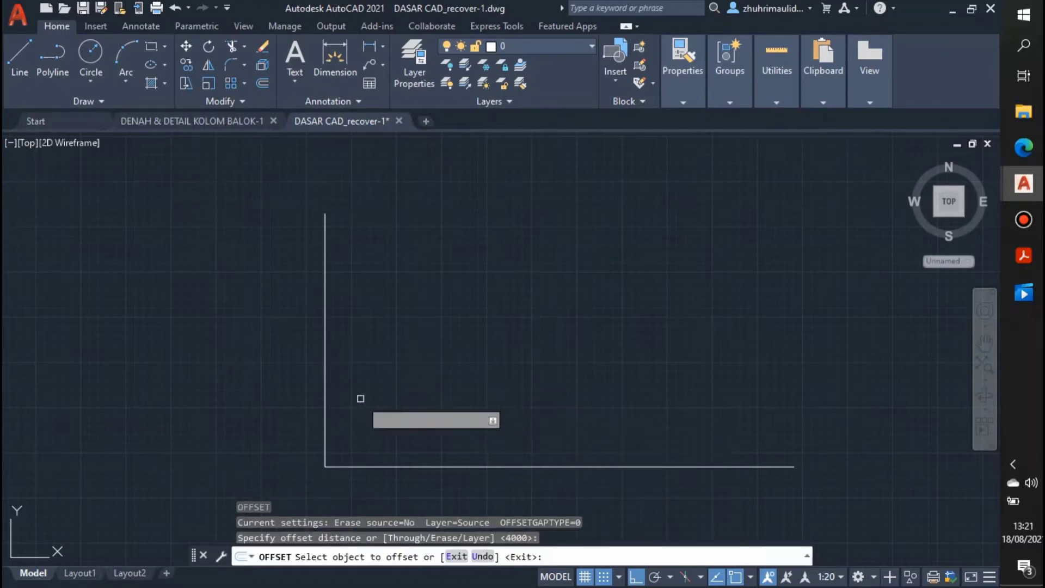
pyautogui.click(325, 411)
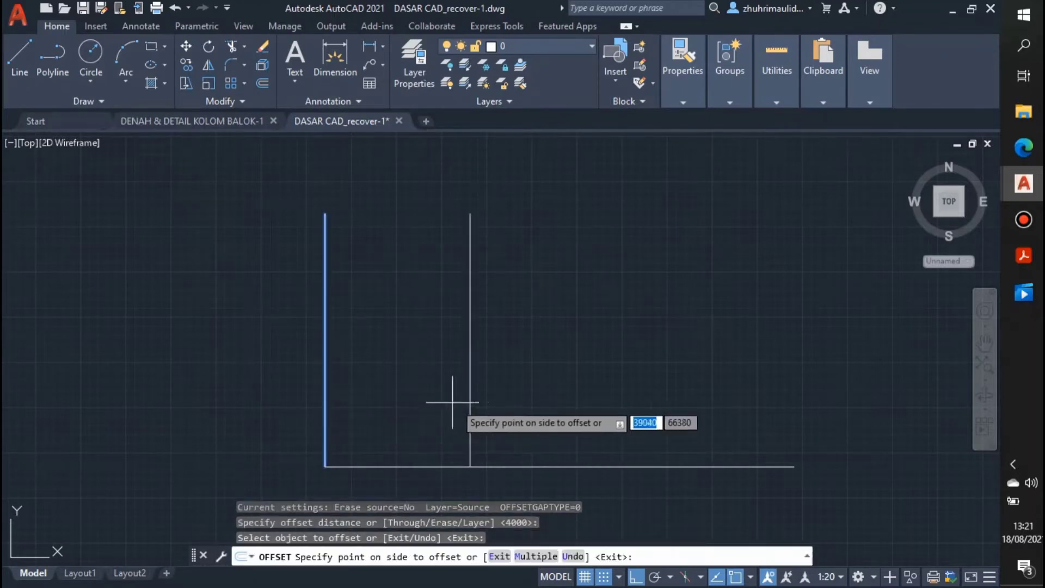
pyautogui.click(477, 398)
pyautogui.click(473, 393)
pyautogui.click(653, 386)
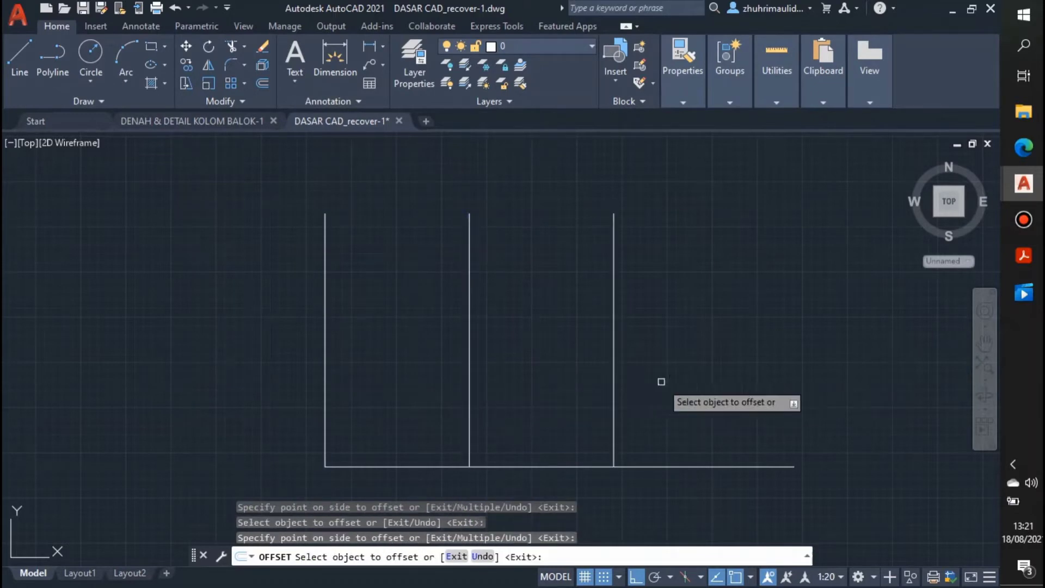
pyautogui.click(614, 373)
pyautogui.click(793, 376)
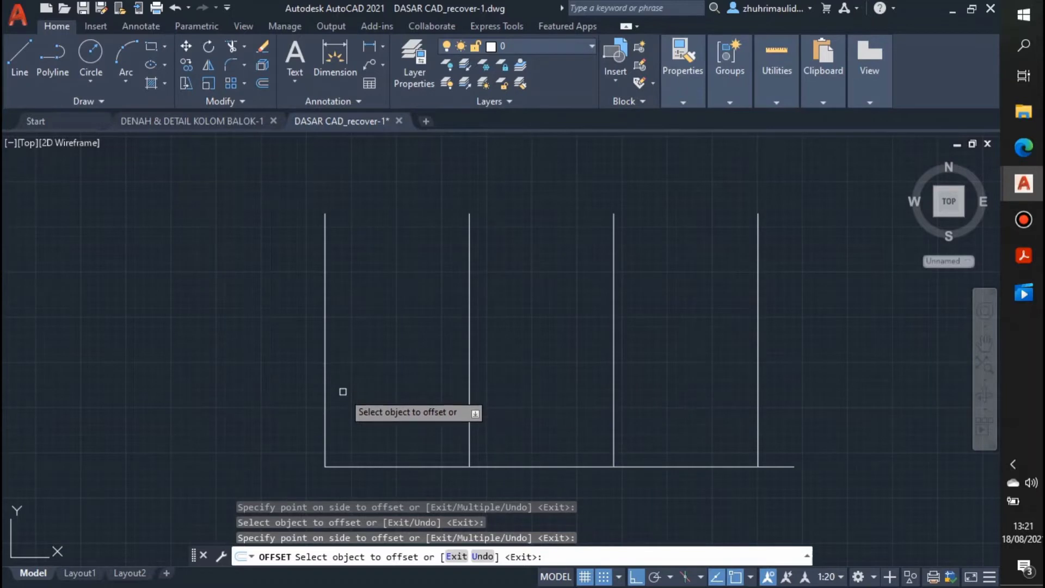
pyautogui.press('Escape')
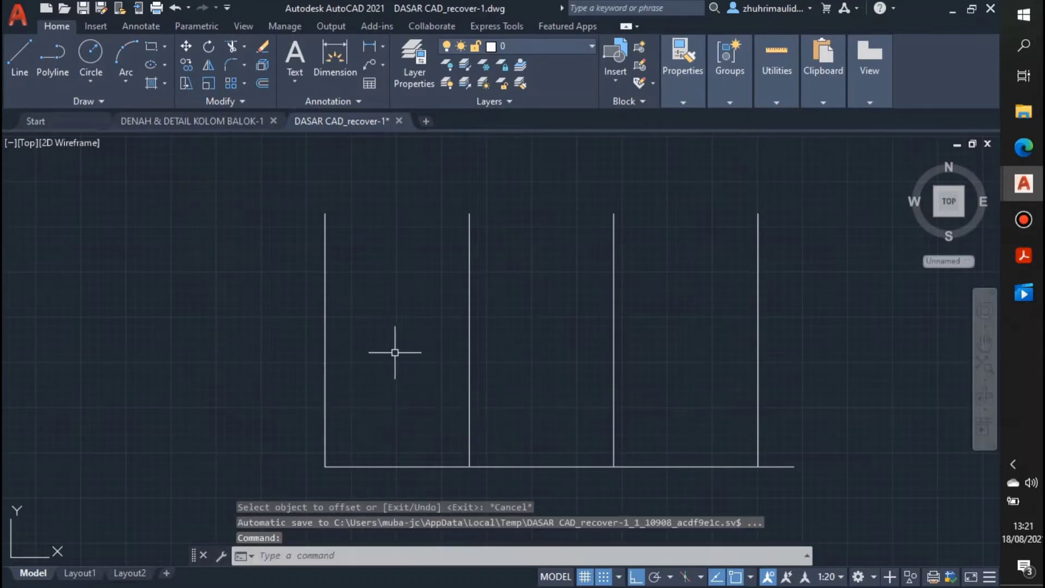
# Step: Offset the bottom horizontal line 3000 mm upward twice to form the three horizontal grid lines
pyautogui.rightClick(445, 352)
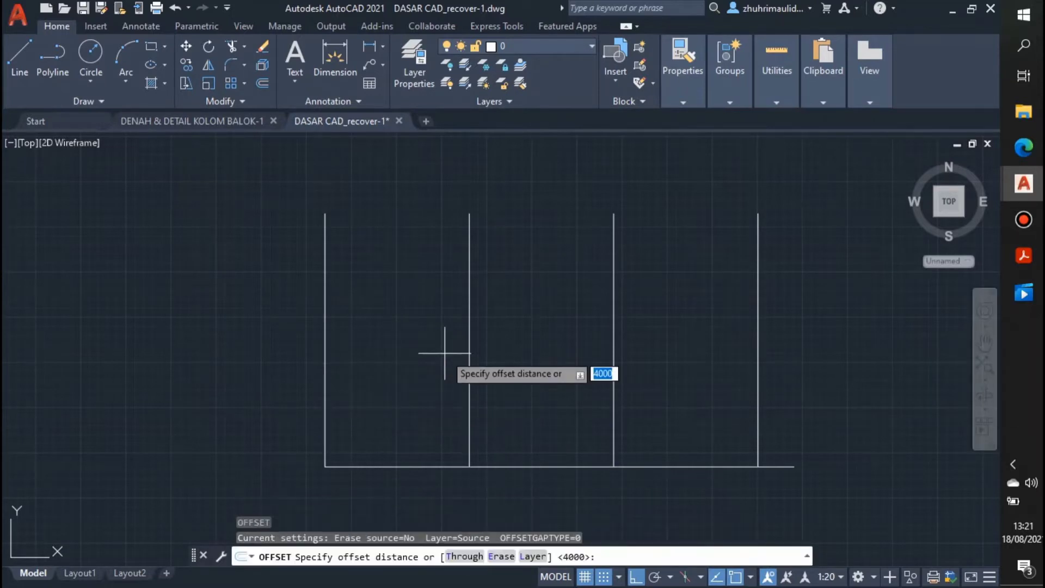
pyautogui.write('3')
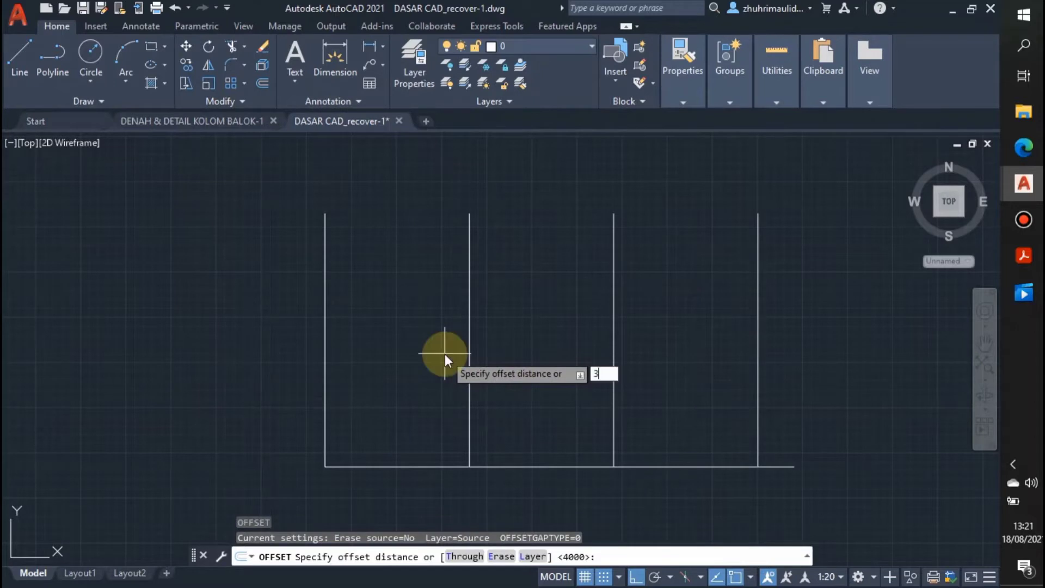
pyautogui.write('000')
pyautogui.press('Return')
pyautogui.click(493, 462)
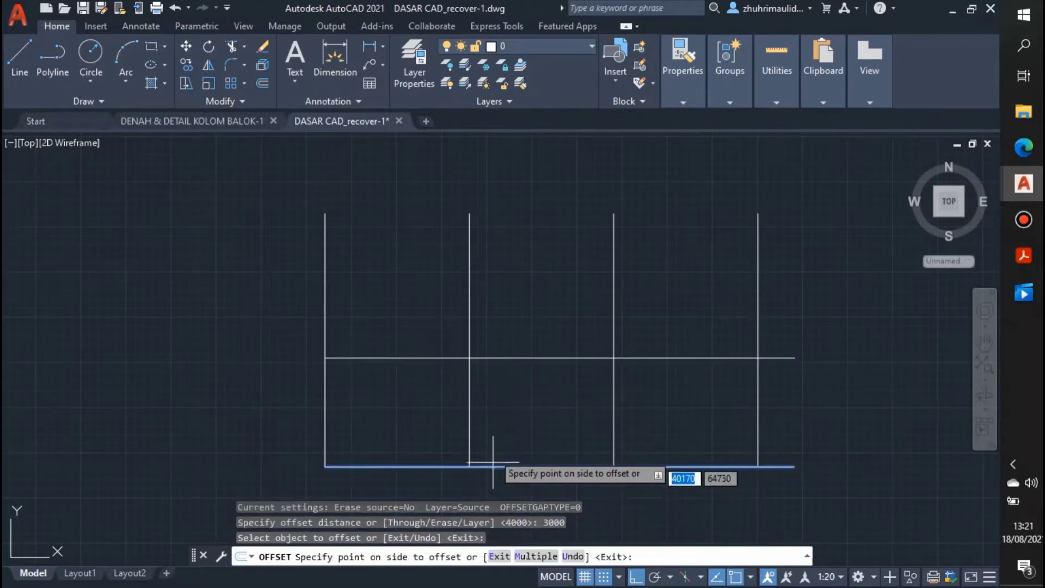
pyautogui.click(497, 337)
pyautogui.click(495, 359)
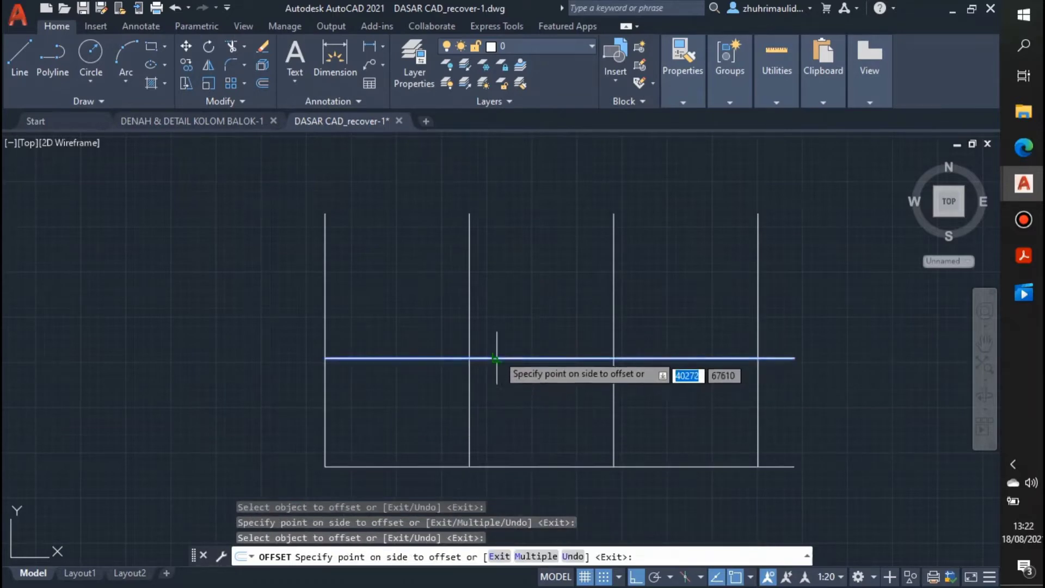
pyautogui.click(521, 267)
# Step: Switch to the reference PDF and examine where beams B1 and B2 run and their widths in the reinforcement table
pyautogui.hotkey('alt', 'Tab')
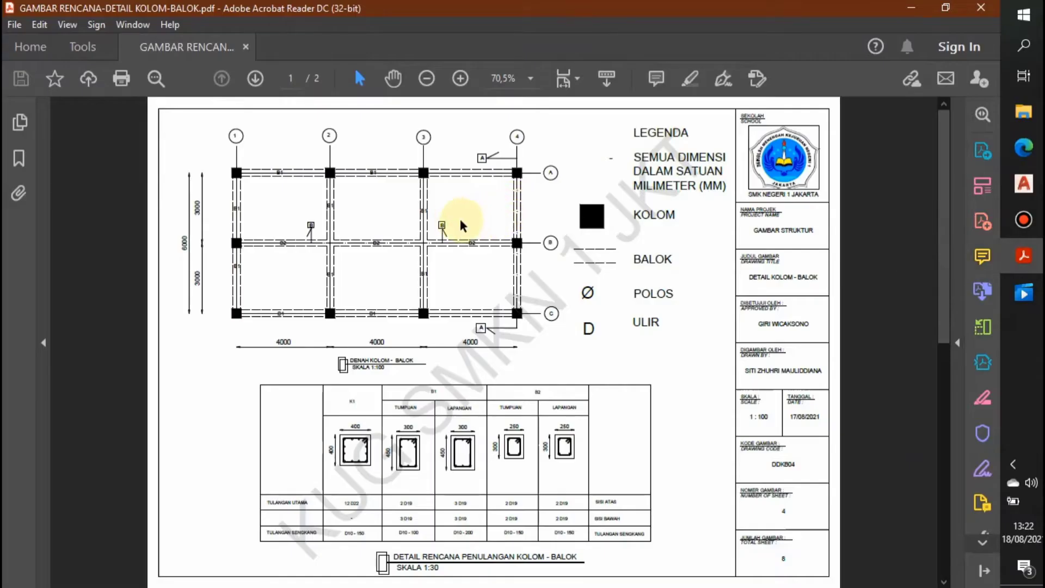
pyautogui.keyDown('ctrl'); pyautogui.scroll(3, 508, 198); pyautogui.keyUp('ctrl')
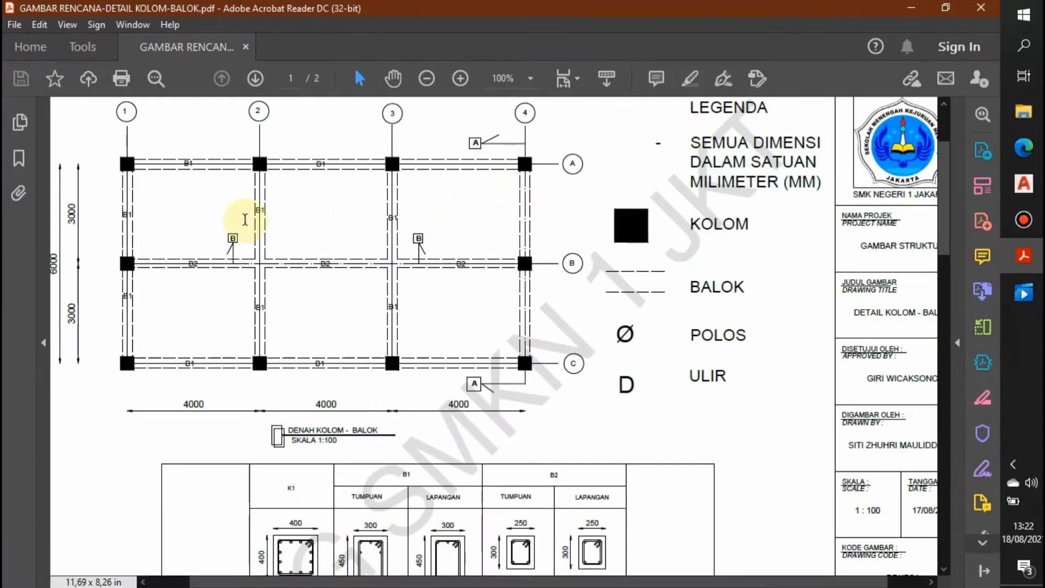
pyautogui.keyDown('ctrl'); pyautogui.scroll(3, 101, 217); pyautogui.keyUp('ctrl')
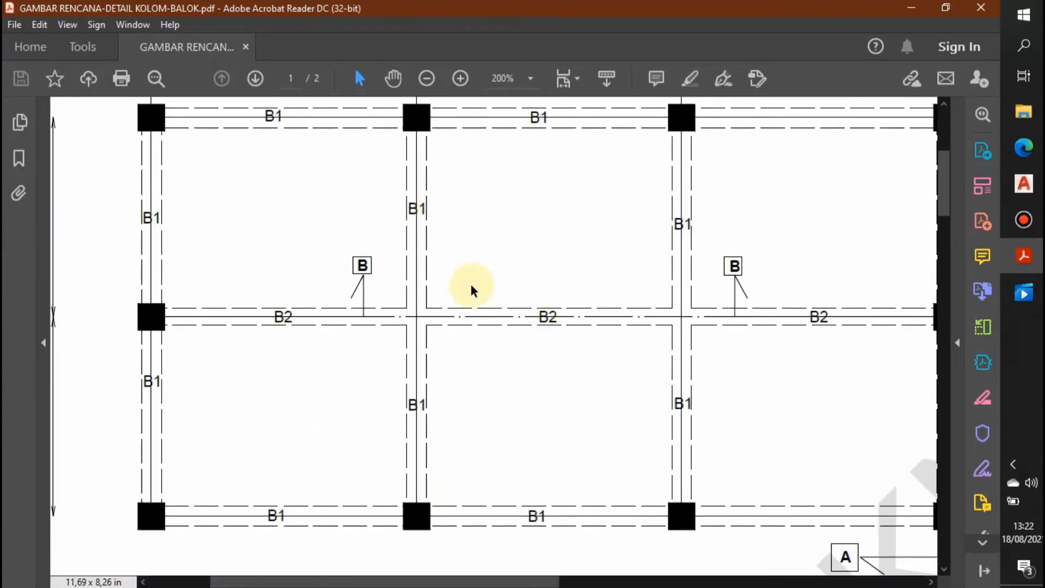
pyautogui.scroll(-1, 473, 301)
pyautogui.keyDown('ctrl'); pyautogui.scroll(-2, 472, 292); pyautogui.keyUp('ctrl')
pyautogui.keyDown('ctrl'); pyautogui.scroll(-1, 537, 310); pyautogui.keyUp('ctrl')
pyautogui.scroll(-3, 578, 415)
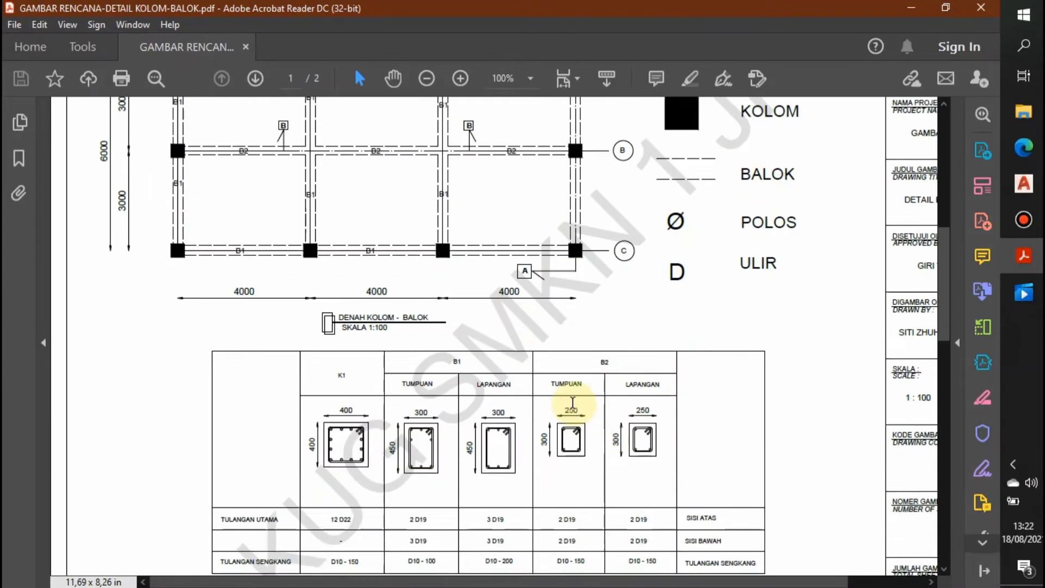
pyautogui.keyDown('ctrl'); pyautogui.scroll(1, 555, 447); pyautogui.keyUp('ctrl')
pyautogui.keyDown('ctrl'); pyautogui.scroll(2, 556, 448); pyautogui.keyUp('ctrl')
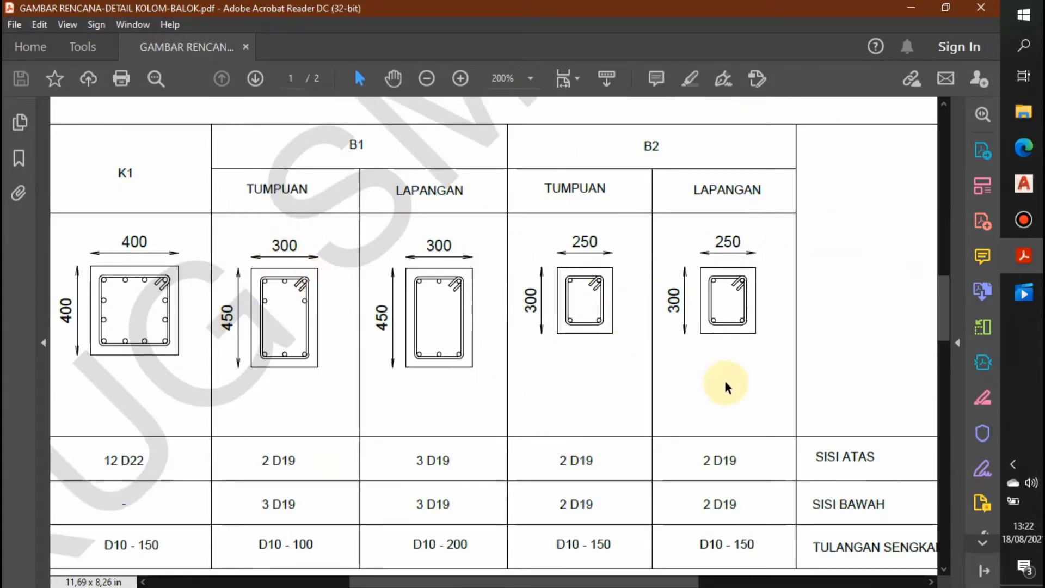
pyautogui.keyDown('ctrl'); pyautogui.scroll(-4, 691, 345); pyautogui.keyUp('ctrl')
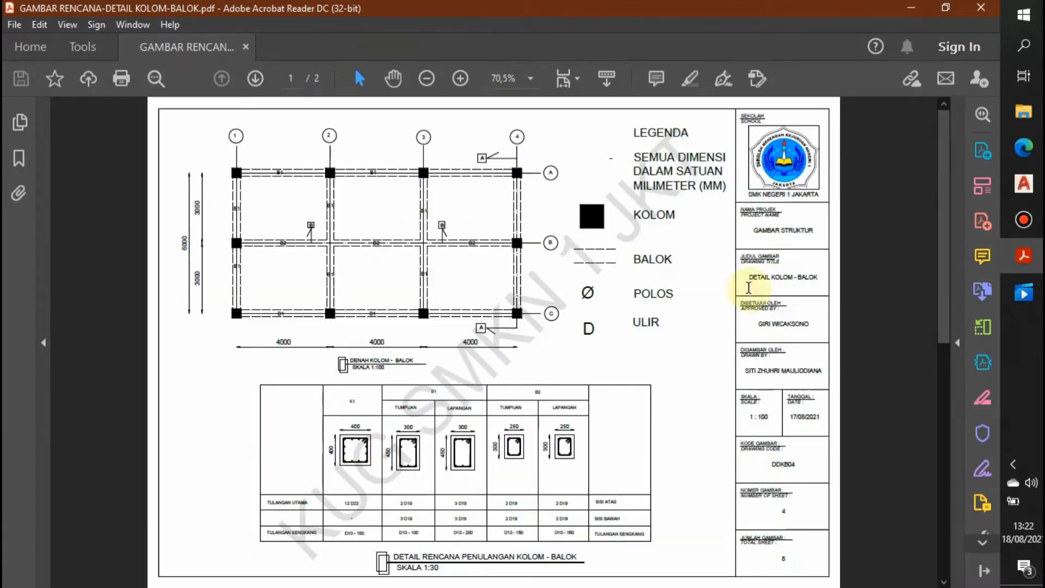
# Step: Switch back to AutoCAD and offset the rightmost vertical grid line 150 mm to both sides
pyautogui.moveTo(1023, 183)
pyautogui.click(952, 240)
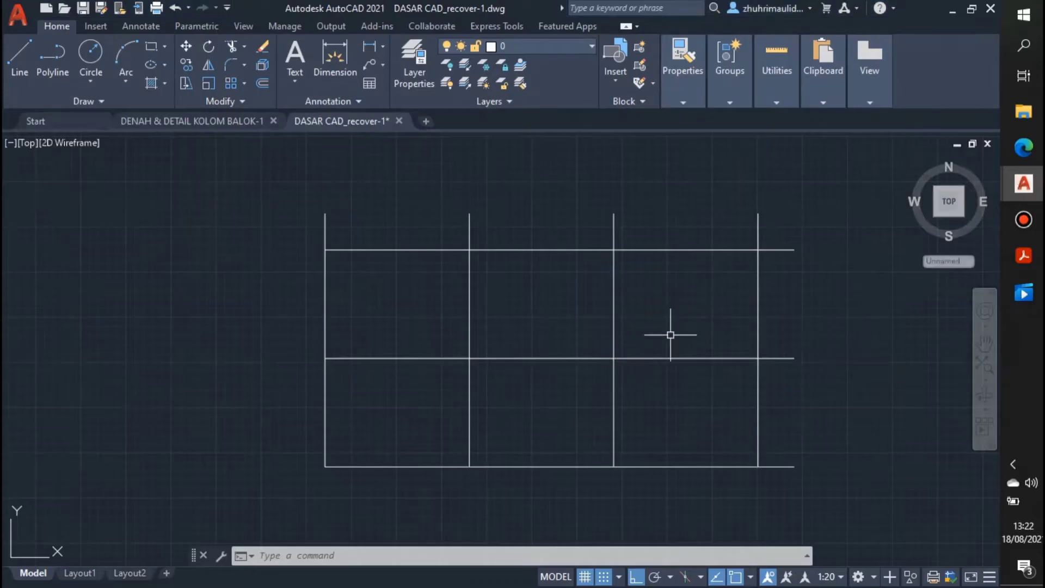
pyautogui.write('o')
pyautogui.press('Return')
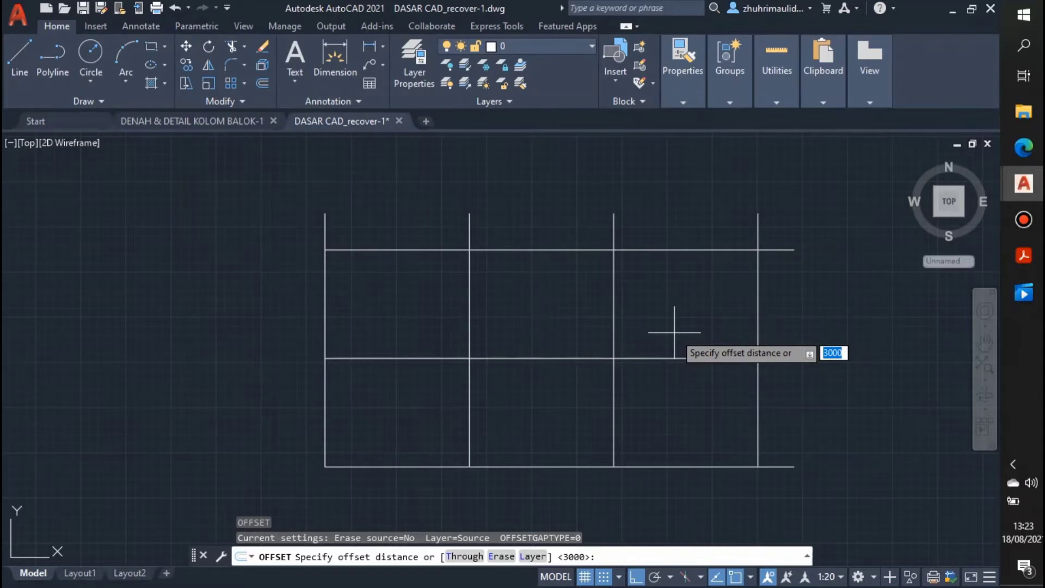
pyautogui.write('150')
pyautogui.press('Return')
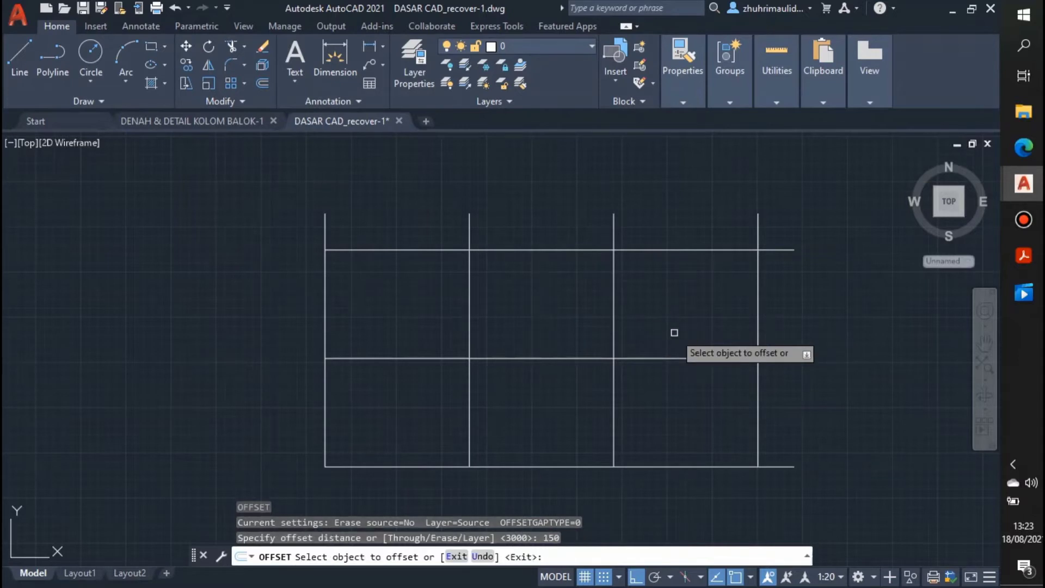
pyautogui.click(757, 313)
pyautogui.click(779, 312)
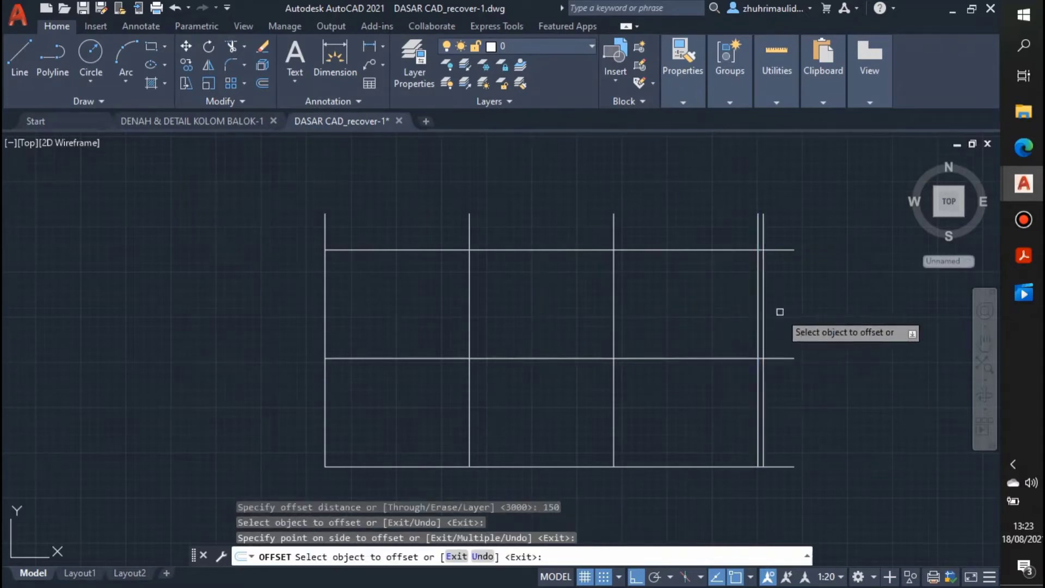
pyautogui.click(758, 316)
pyautogui.click(748, 327)
# Step: Offset the bottom horizontal and the leftmost vertical grid lines 150 mm to both sides
pyautogui.click(691, 466)
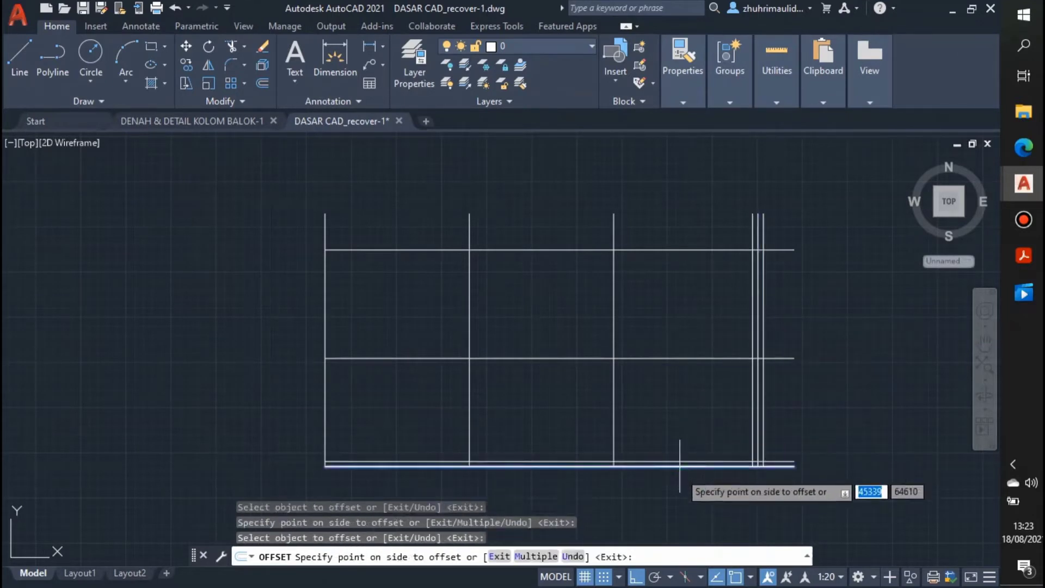
pyautogui.click(686, 487)
pyautogui.click(325, 400)
pyautogui.click(311, 400)
pyautogui.click(325, 394)
pyautogui.click(335, 392)
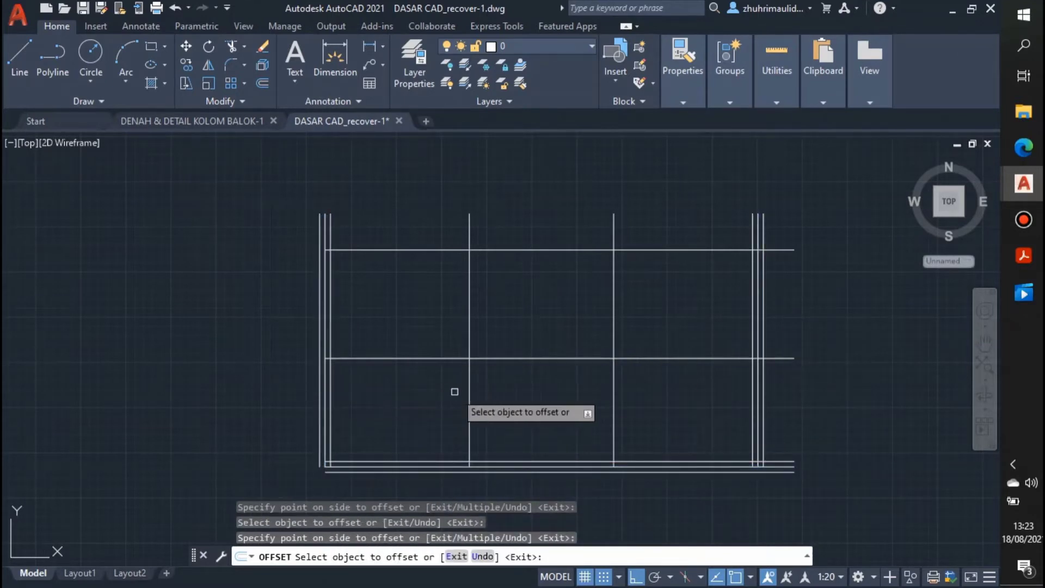
# Step: Offset the two inner vertical grid lines 150 mm to both sides
pyautogui.click(469, 389)
pyautogui.click(428, 389)
pyautogui.click(468, 390)
pyautogui.click(509, 394)
pyautogui.click(614, 398)
pyautogui.click(507, 399)
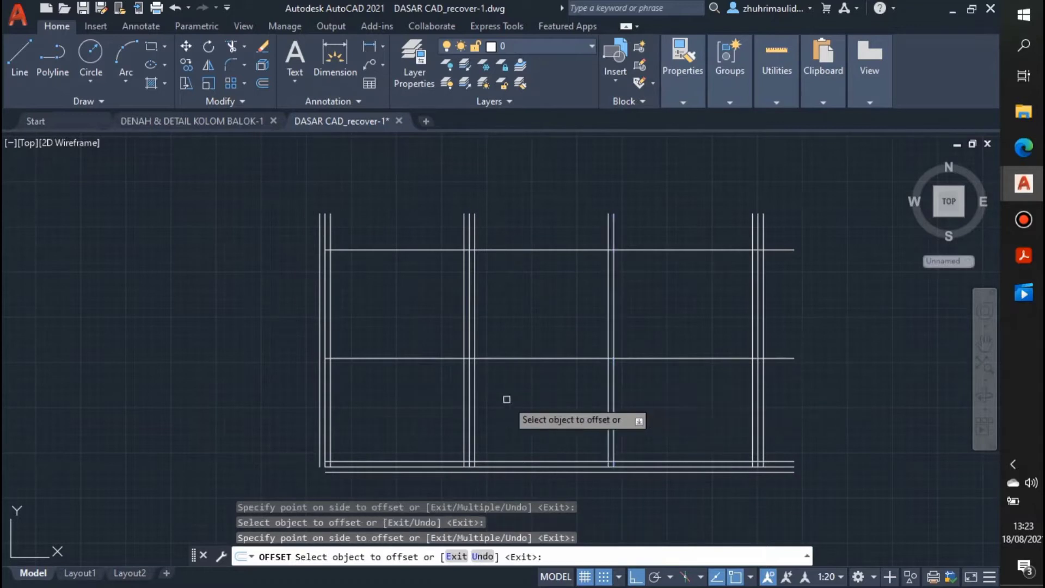
pyautogui.click(613, 394)
pyautogui.click(626, 400)
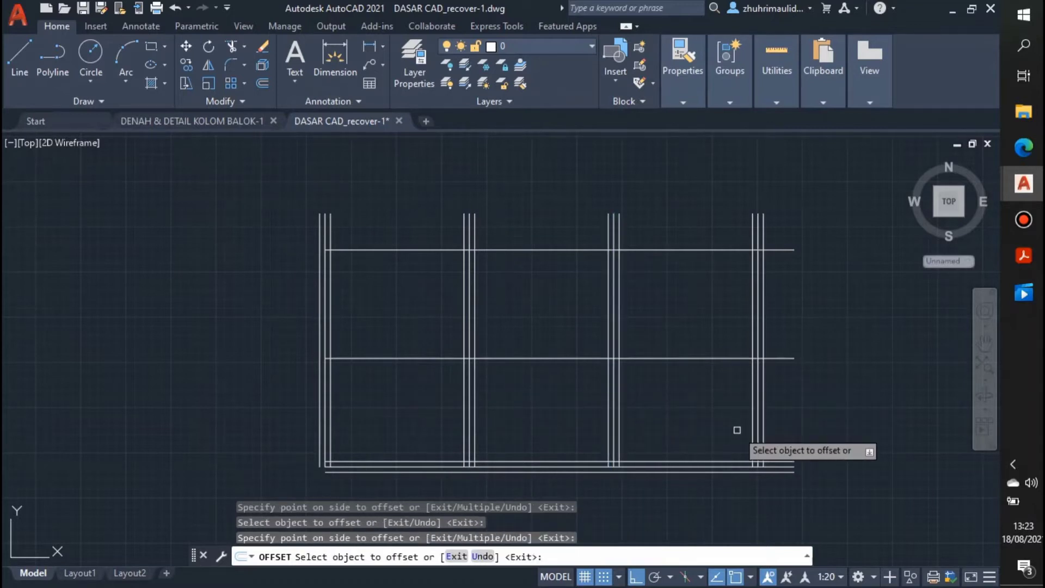
# Step: Offset the top horizontal grid line 150 mm above and below, and end the Offset command
pyautogui.click(529, 249)
pyautogui.click(527, 203)
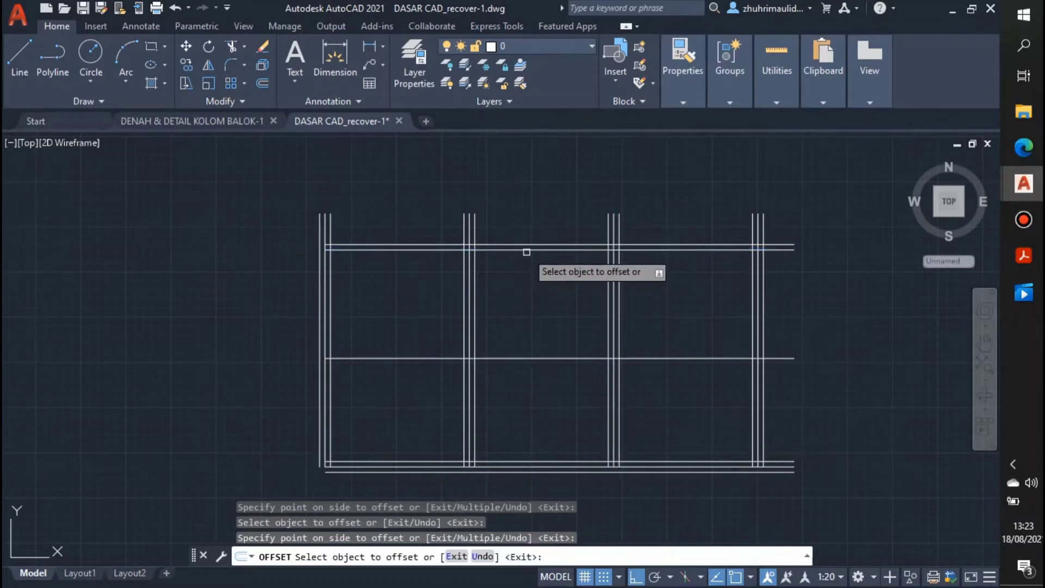
pyautogui.click(526, 251)
pyautogui.click(525, 285)
pyautogui.press('Return')
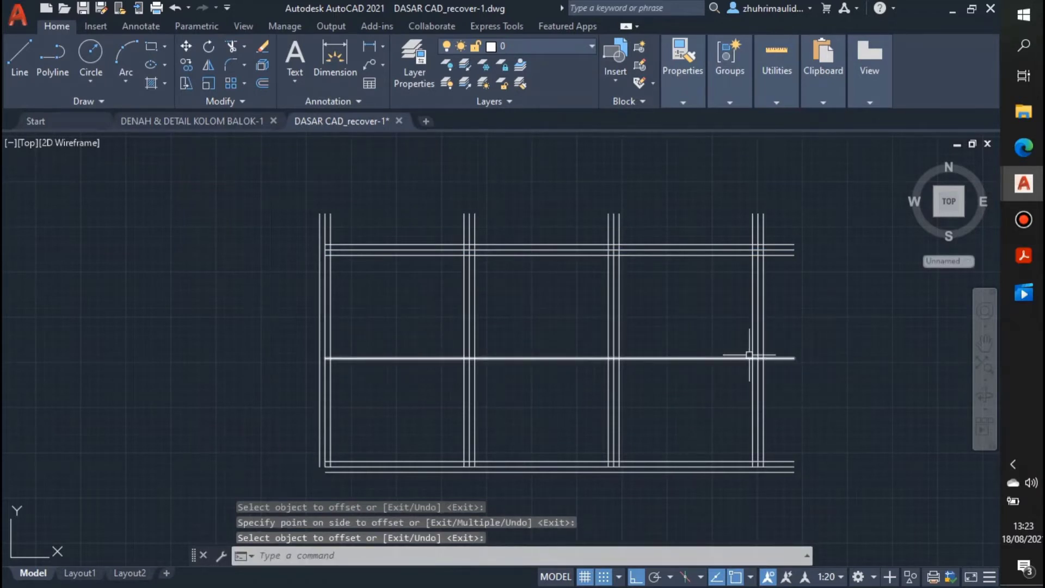
# Step: Offset the middle horizontal grid line 175 mm above and below for beam B2
pyautogui.press('Return')
pyautogui.write('175')
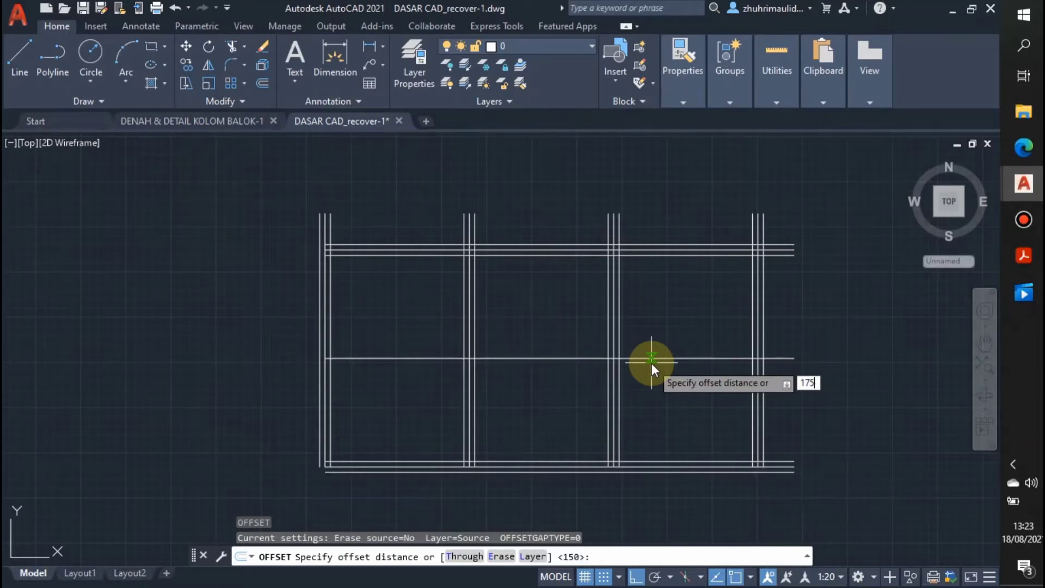
pyautogui.press('Return')
pyautogui.click(652, 359)
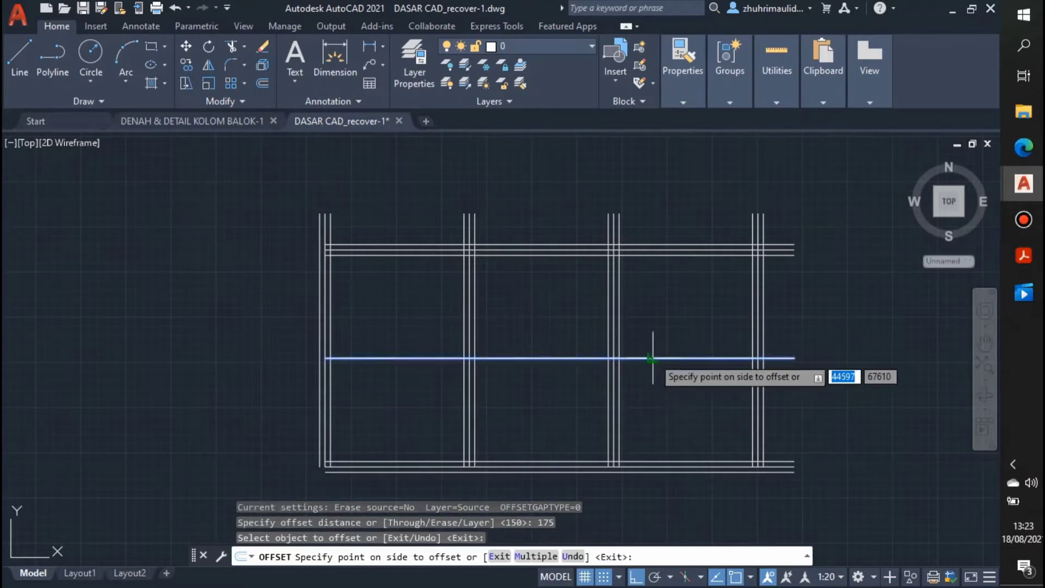
pyautogui.click(654, 327)
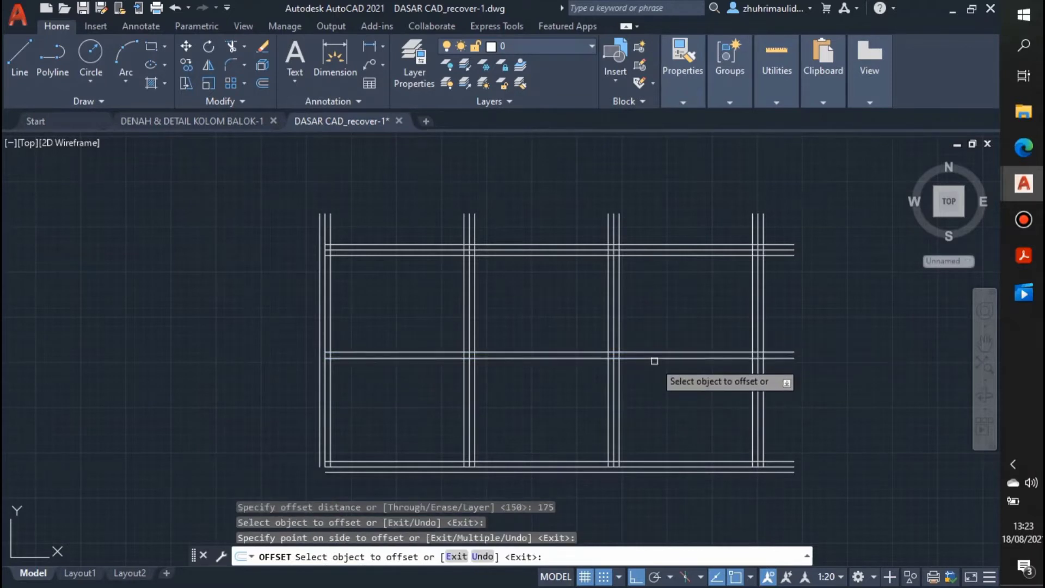
pyautogui.click(654, 354)
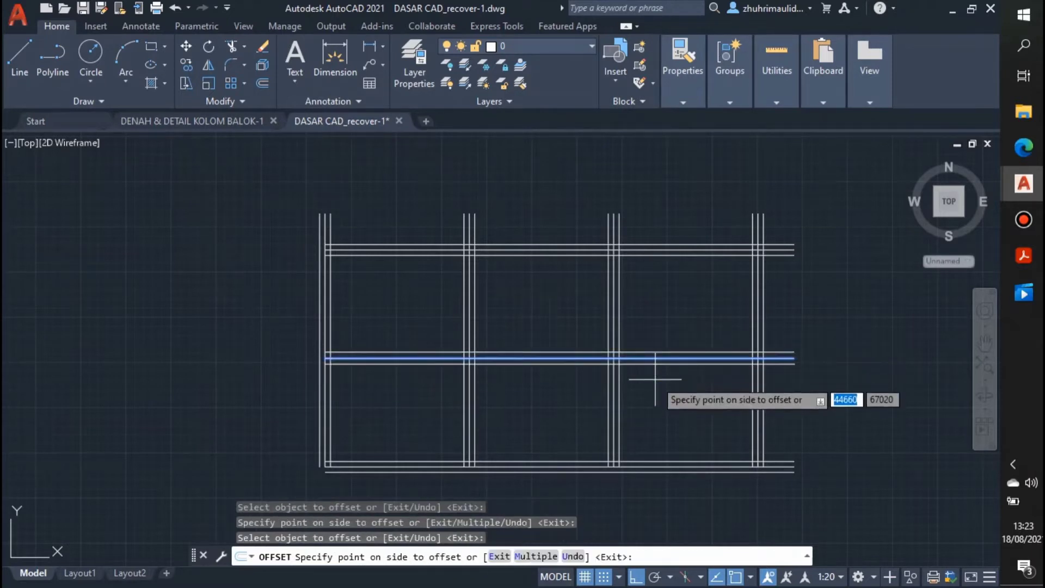
pyautogui.click(669, 370)
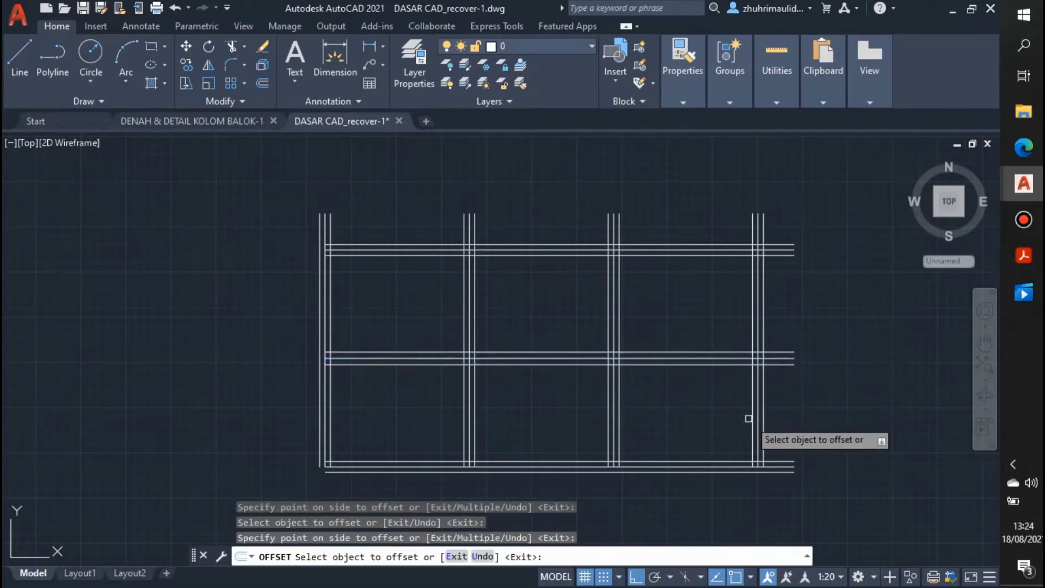
# Step: Fillet the outermost left vertical line with the lowest horizontal line to close the plan's lower-left outer corner
pyautogui.write('F')
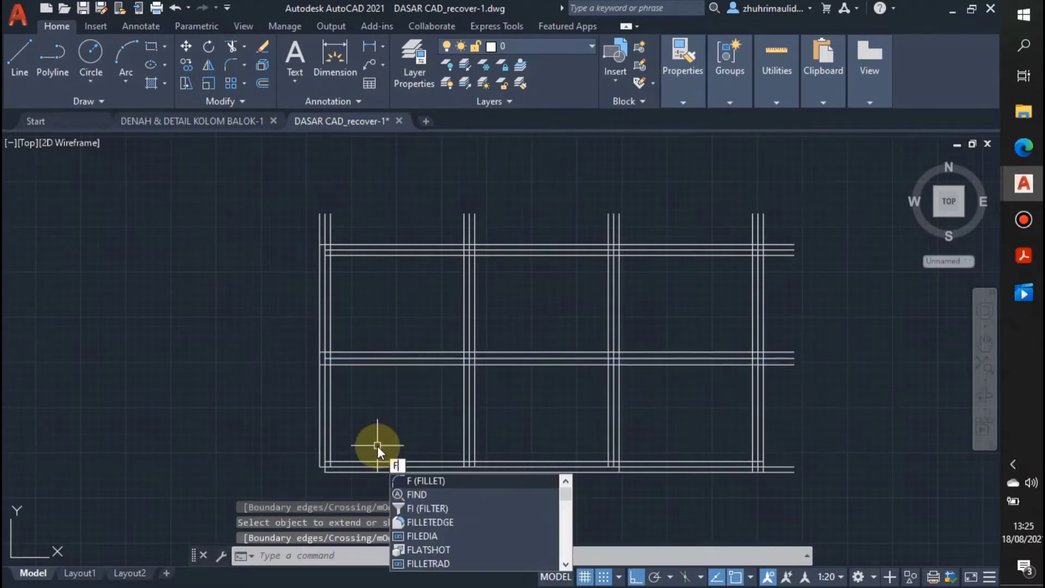
pyautogui.press('Return')
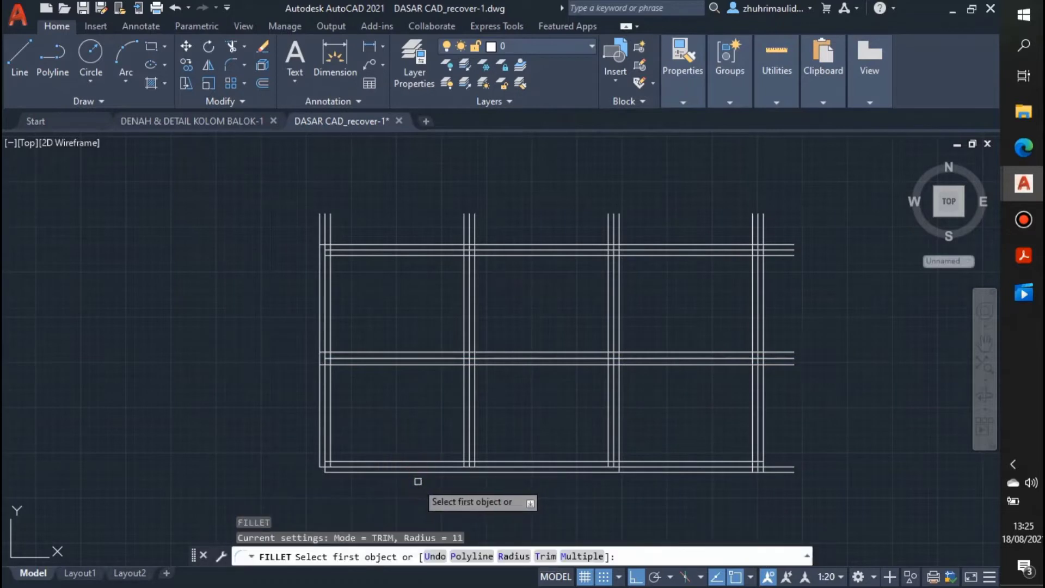
pyautogui.scroll(2, 324, 473)
pyautogui.click(332, 470)
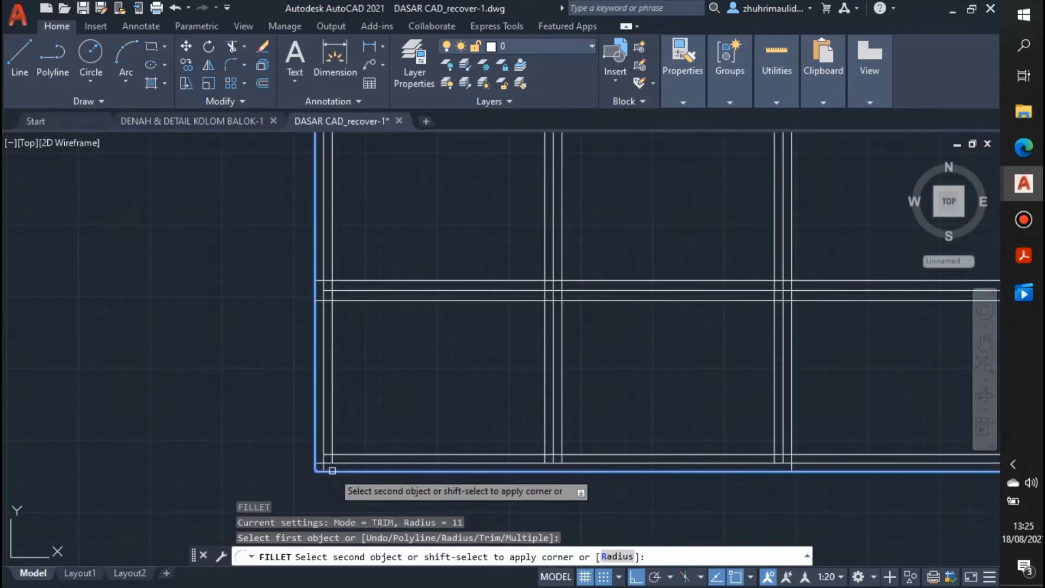
pyautogui.scroll(-1, 327, 471)
pyautogui.click(332, 467)
pyautogui.scroll(-3, 334, 467)
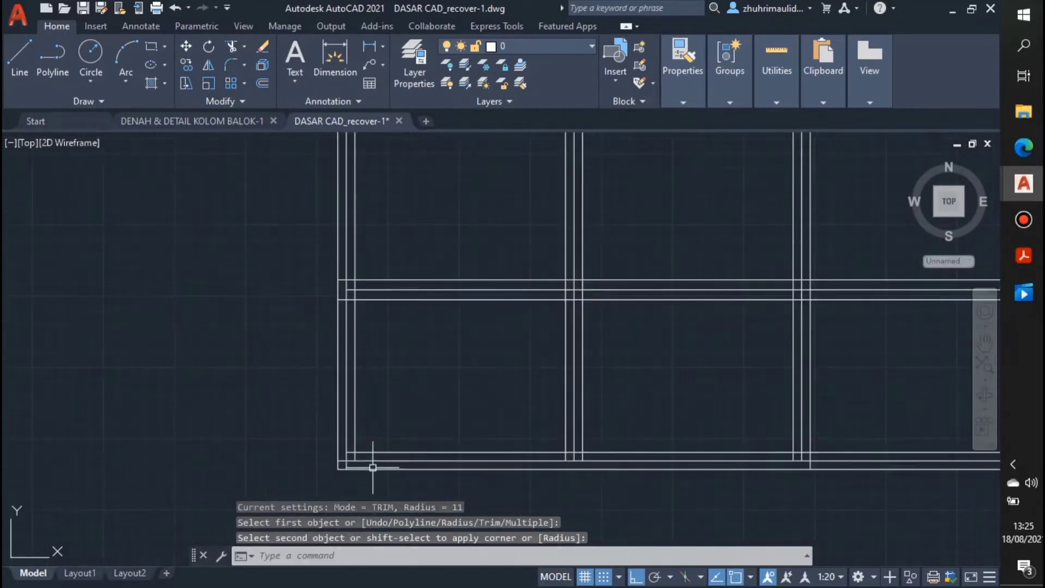
# Step: Trim the beam edge lines where they overhang the plan's right and top outer edges, keeping the grid centre lines extended
pyautogui.scroll(1, 851, 392)
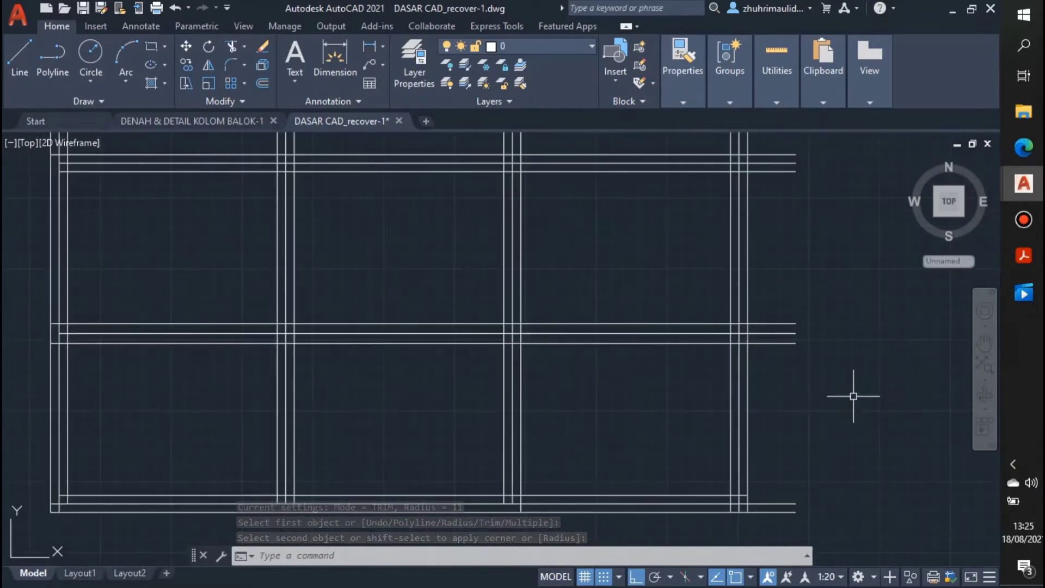
pyautogui.scroll(-1, 852, 393)
pyautogui.write('tr')
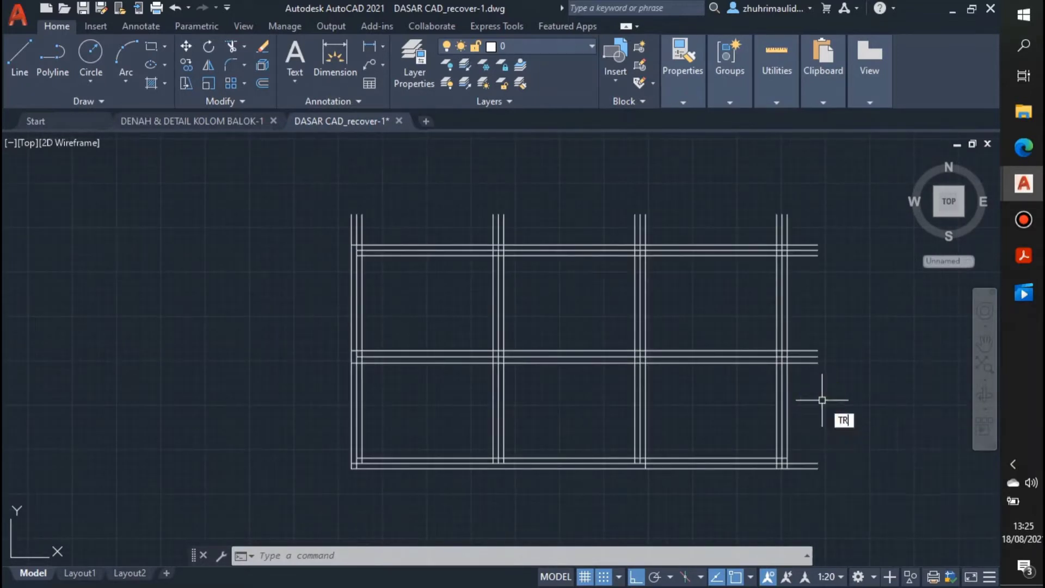
pyautogui.press('Return')
pyautogui.click(799, 350)
pyautogui.moveTo(808, 368); pyautogui.dragTo(808, 360)
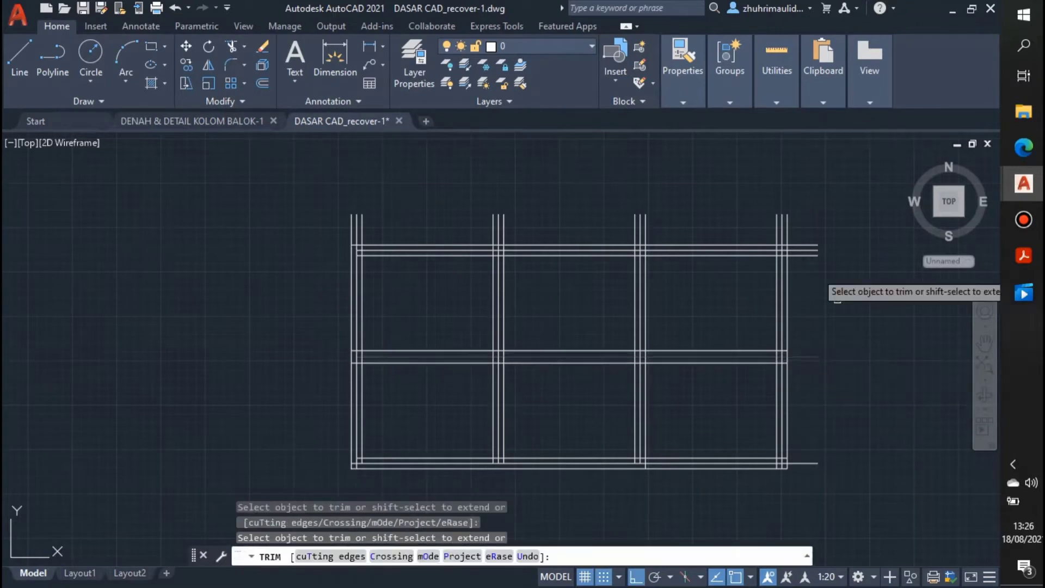
pyautogui.click(818, 243)
pyautogui.moveTo(816, 260)
pyautogui.mouseDown()
pyautogui.moveTo(772, 197)
pyautogui.moveTo(348, 238)
pyautogui.mouseUp()
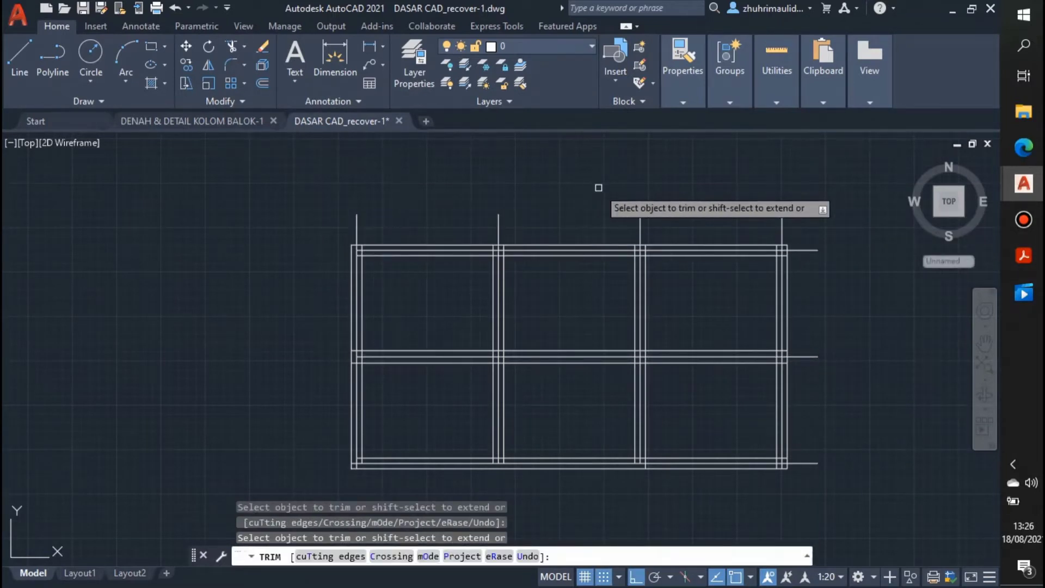
pyautogui.press('Escape')
pyautogui.write('tr')
pyautogui.press('Return')
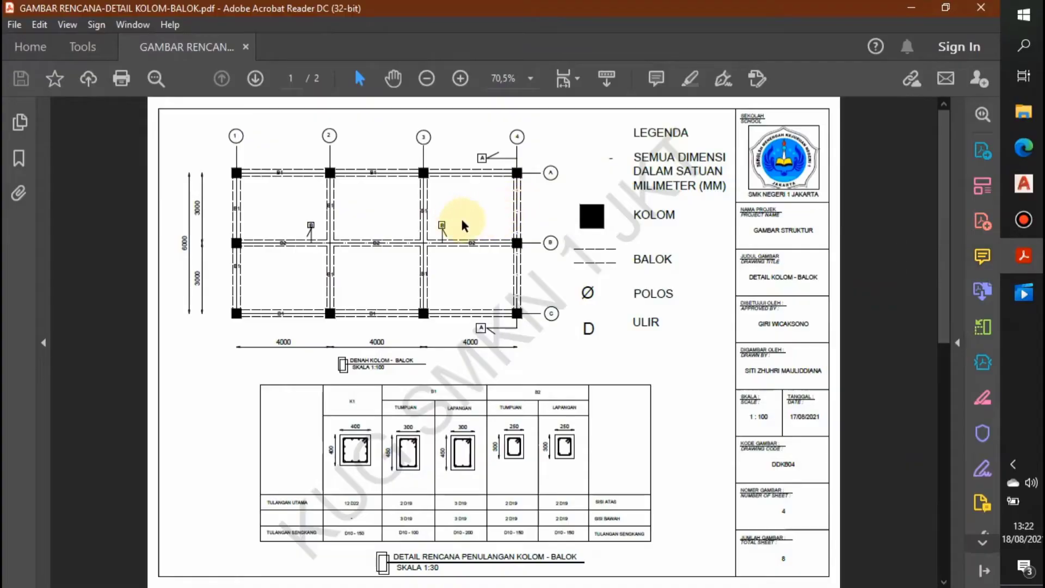
# Step: Switch to the reference PDF in Acrobat Reader and examine the column and beam plan up close
pyautogui.keyDown('ctrl'); pyautogui.scroll(1, 511, 199); pyautogui.keyUp('ctrl')
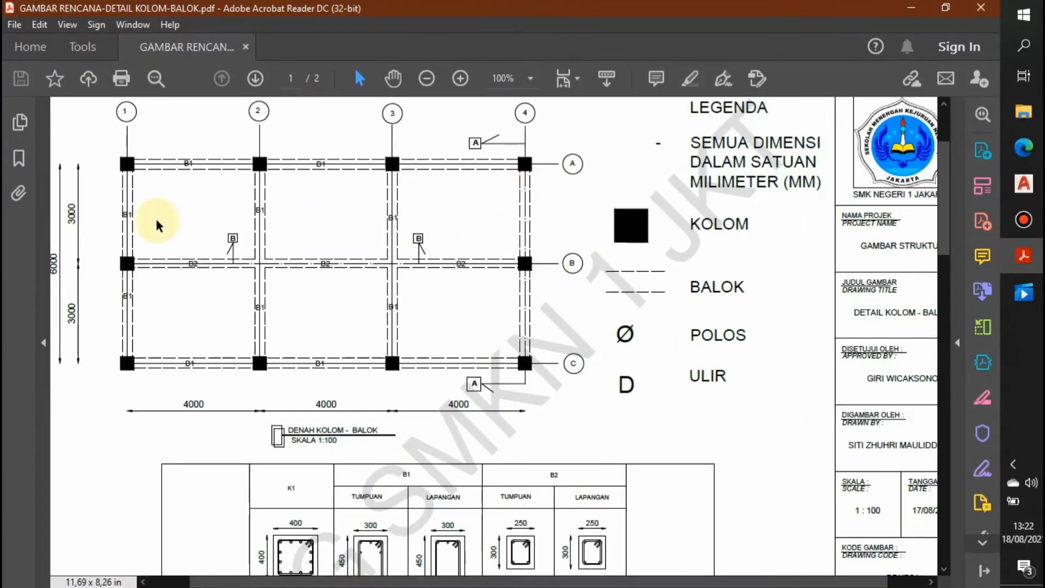
pyautogui.keyDown('ctrl'); pyautogui.scroll(1, 103, 214); pyautogui.keyUp('ctrl')
pyautogui.keyDown('ctrl'); pyautogui.scroll(1, 109, 214); pyautogui.keyUp('ctrl')
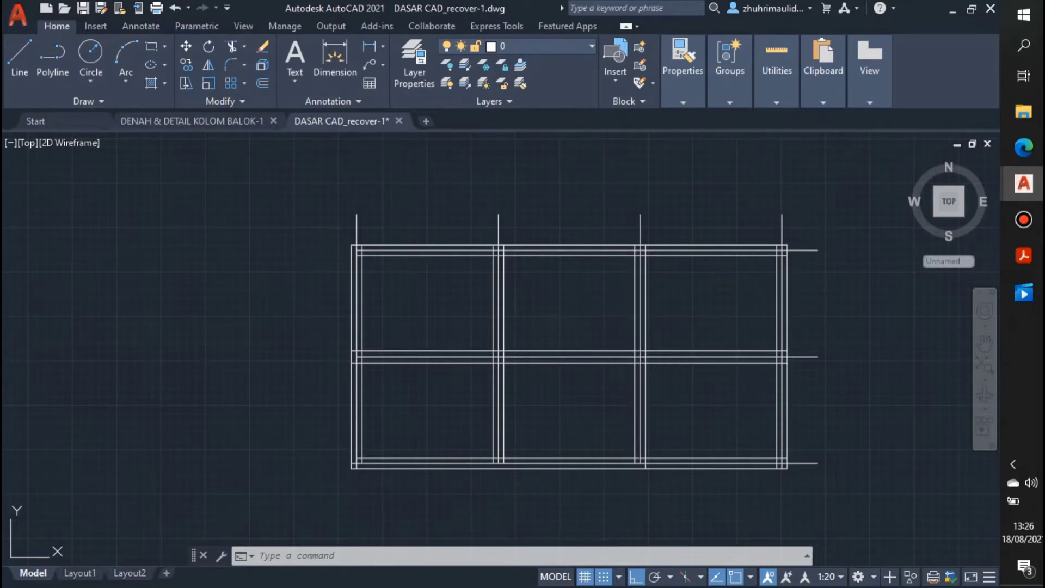
# Step: Switch back to AutoCAD and assign the ACAD_ISO02W100 linetype to all vertical and horizontal beam edge lines, excluding the grid centre lines
pyautogui.click(787, 297)
pyautogui.click(776, 296)
pyautogui.click(694, 362)
pyautogui.click(677, 349)
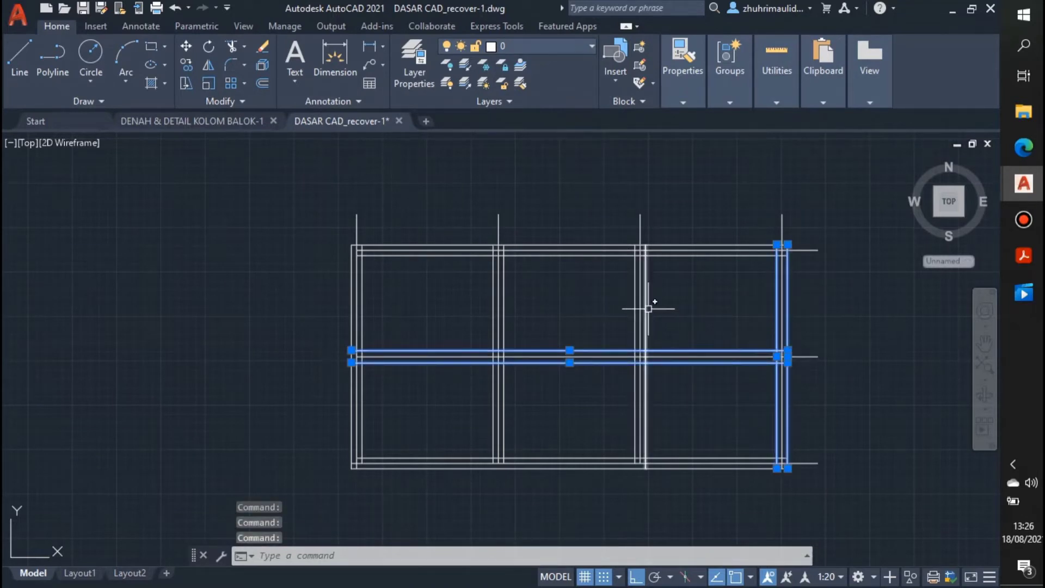
pyautogui.click(646, 309)
pyautogui.click(635, 309)
pyautogui.click(691, 255)
pyautogui.click(671, 244)
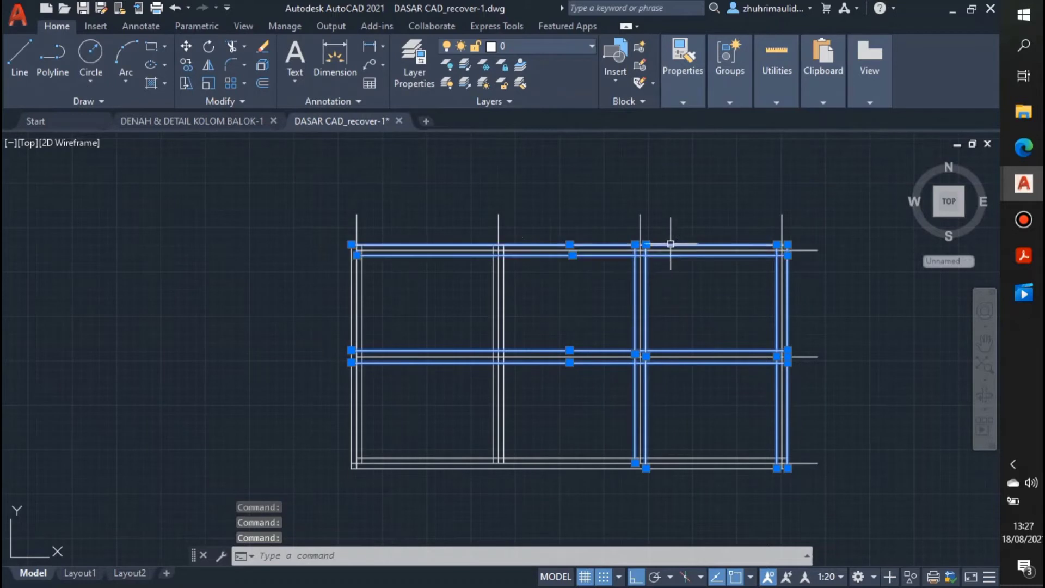
pyautogui.click(362, 286)
pyautogui.click(351, 285)
pyautogui.click(435, 458)
pyautogui.click(444, 468)
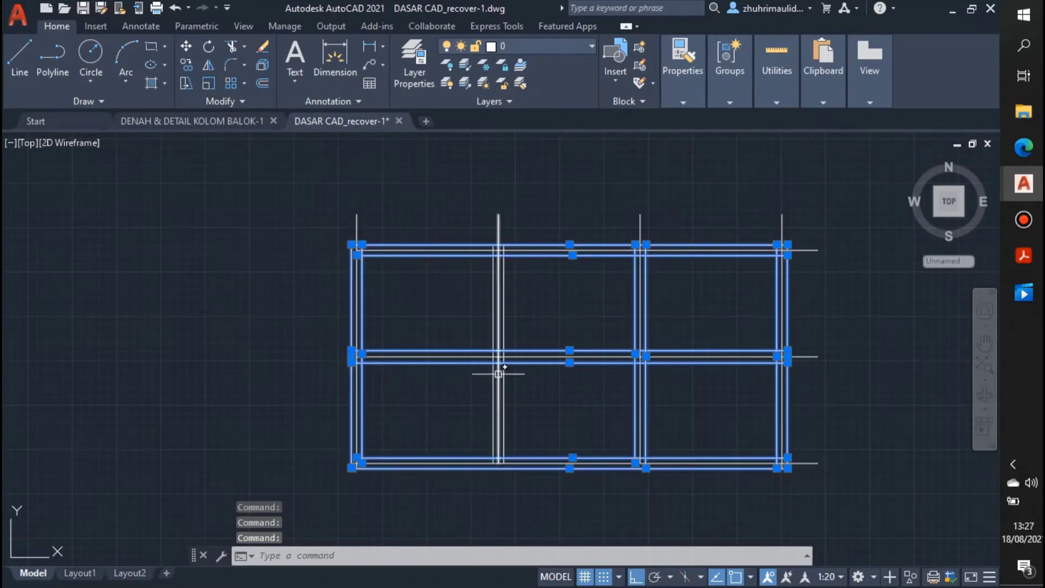
pyautogui.click(504, 334)
pyautogui.click(494, 331)
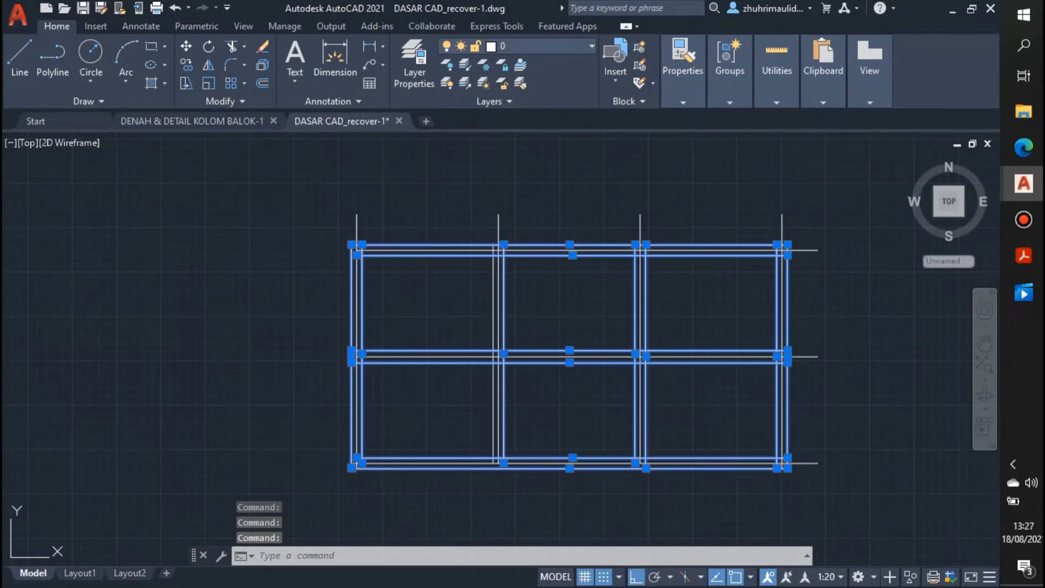
pyautogui.click(683, 103)
pyautogui.click(748, 157)
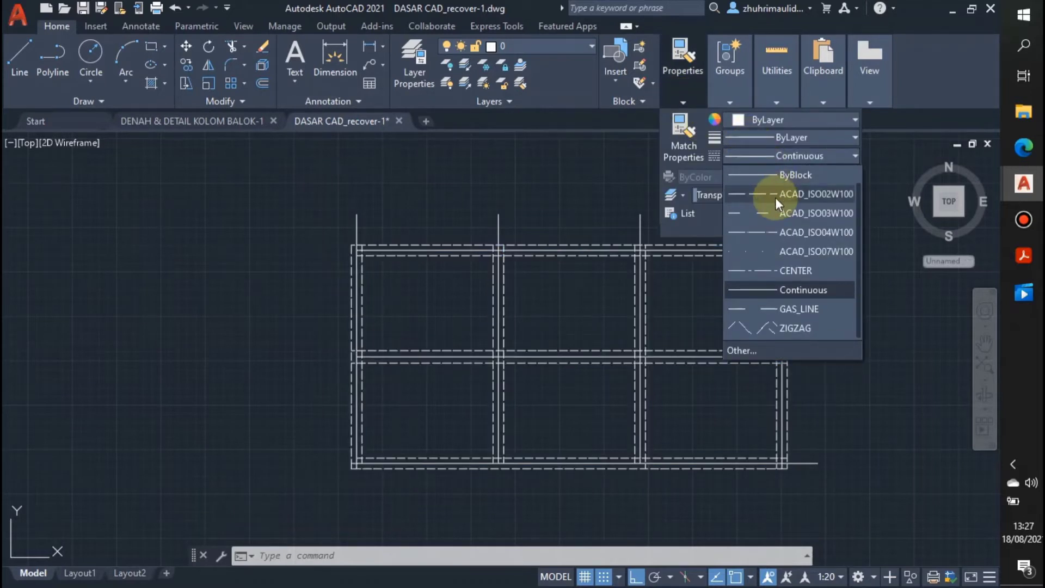
pyautogui.click(775, 195)
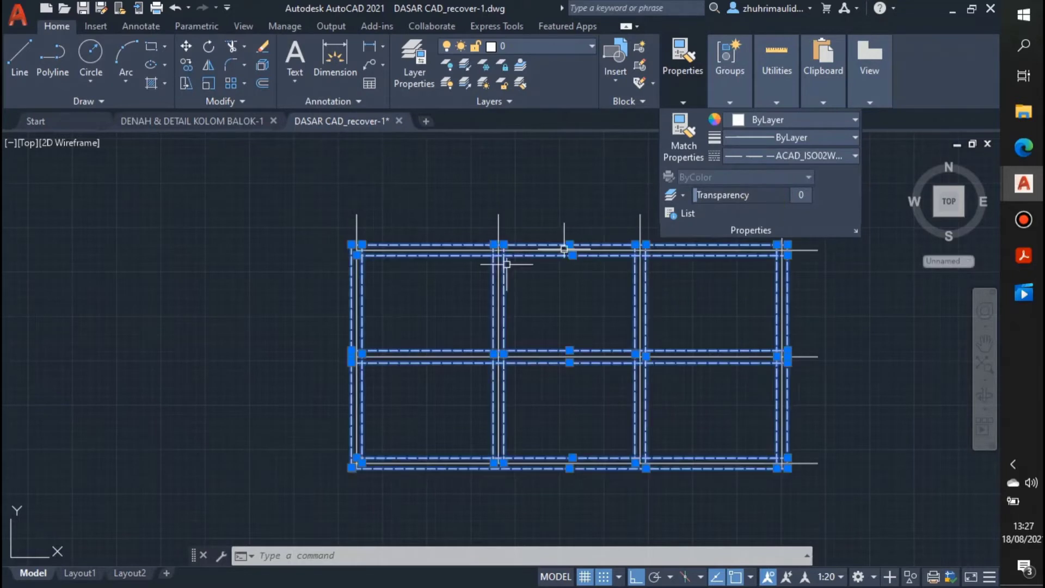
# Step: Set the linetype scale of the selected beam edge lines to 0.3 by calculating 3/10, deselect them and save the drawing
pyautogui.rightClick(348, 280)
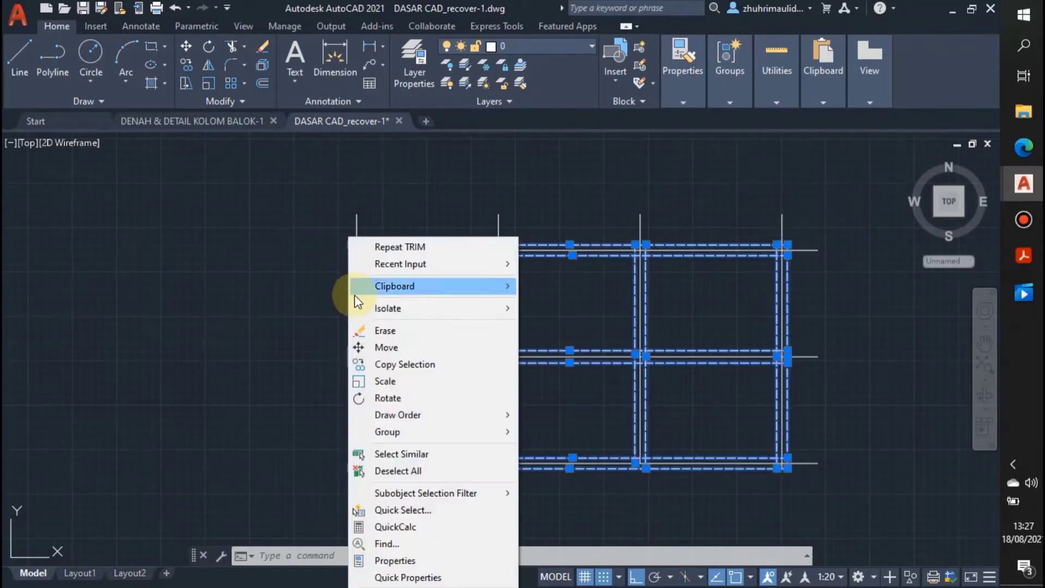
pyautogui.click(434, 561)
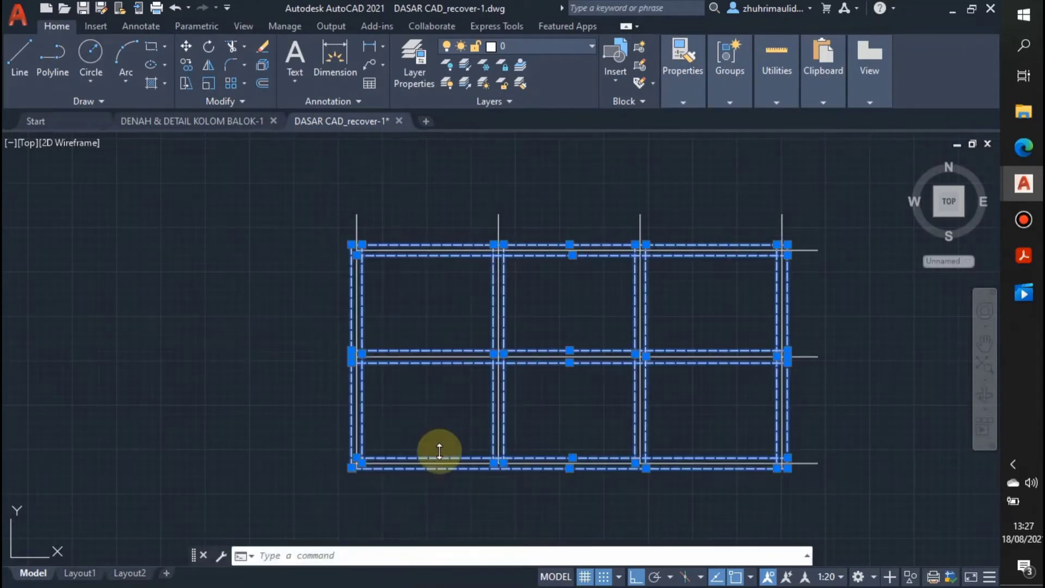
pyautogui.click(153, 132)
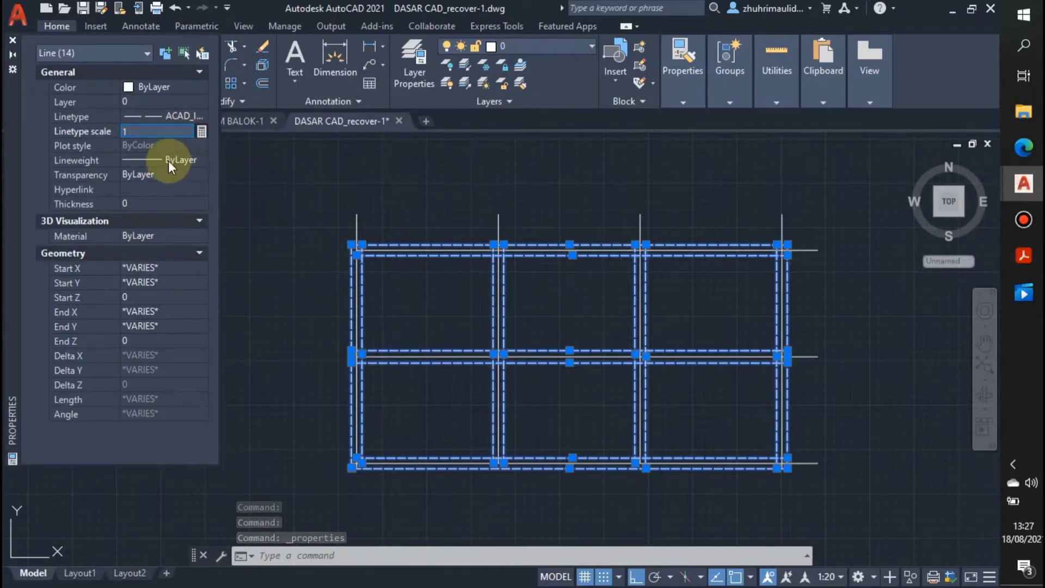
pyautogui.click(201, 131)
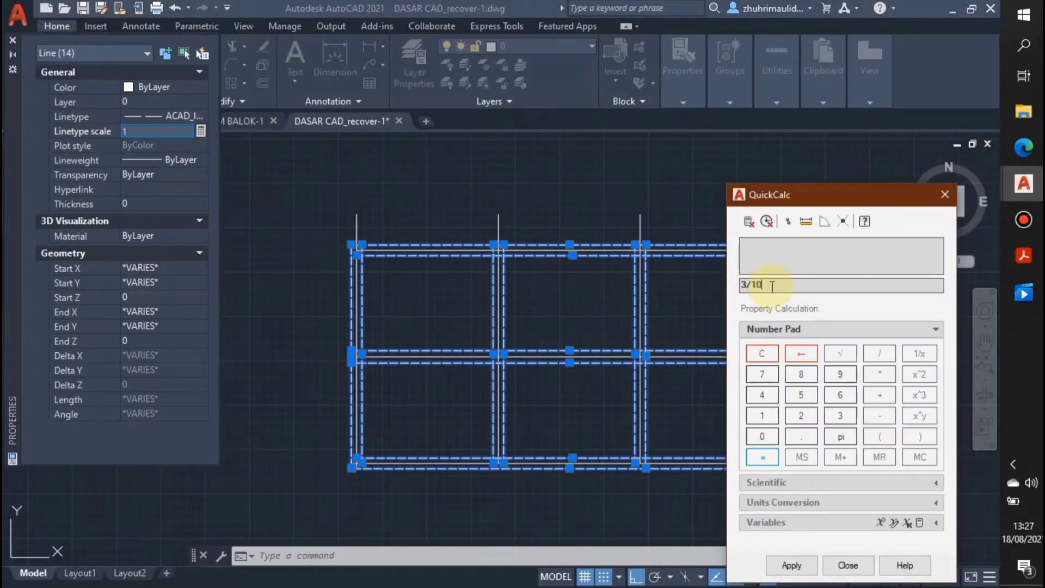
pyautogui.click(806, 567)
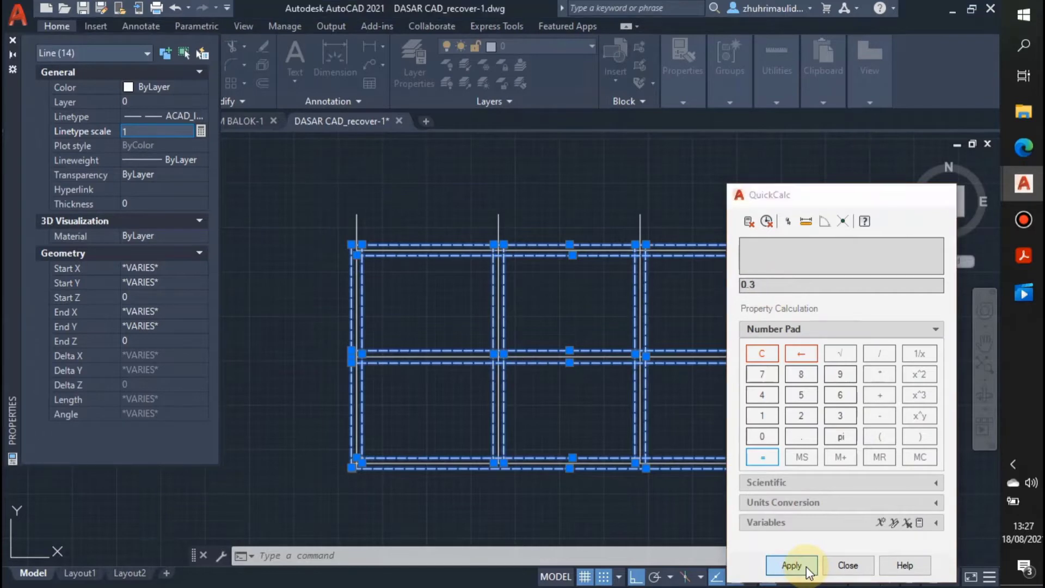
pyautogui.scroll(2, 844, 464)
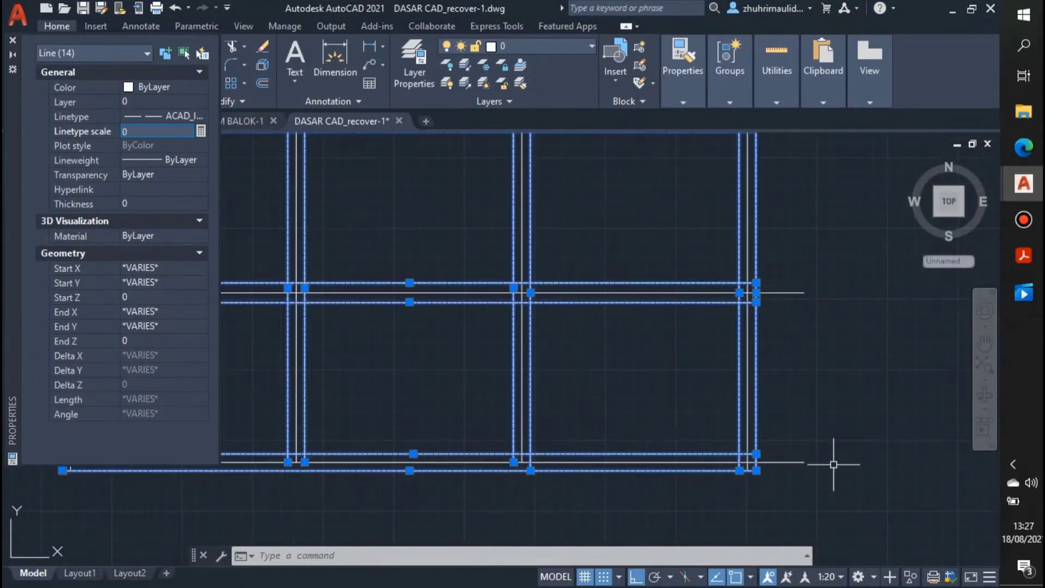
pyautogui.scroll(-2, 833, 464)
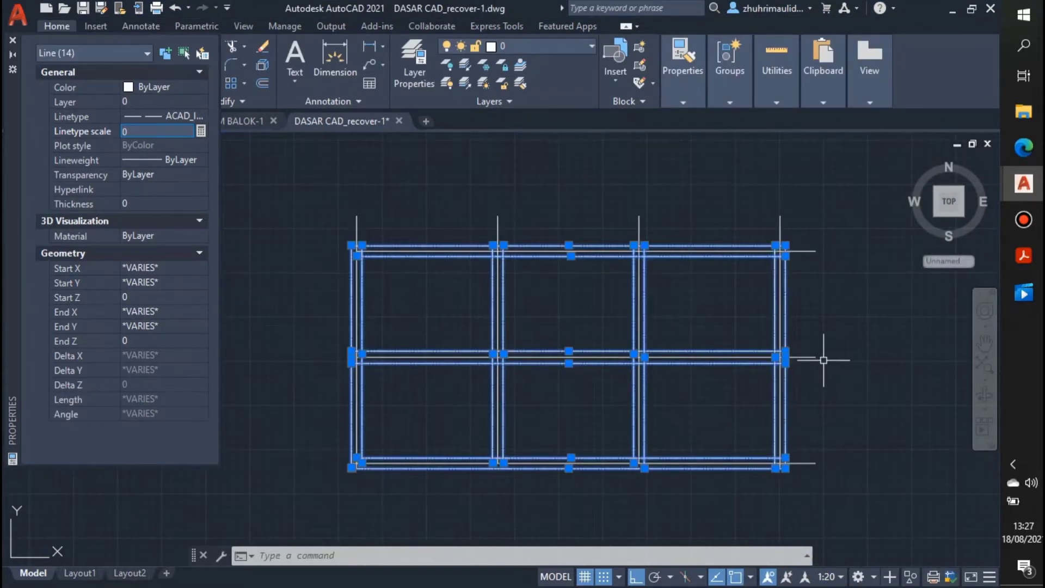
pyautogui.press('Escape')
pyautogui.hotkey('ctrl', 's')
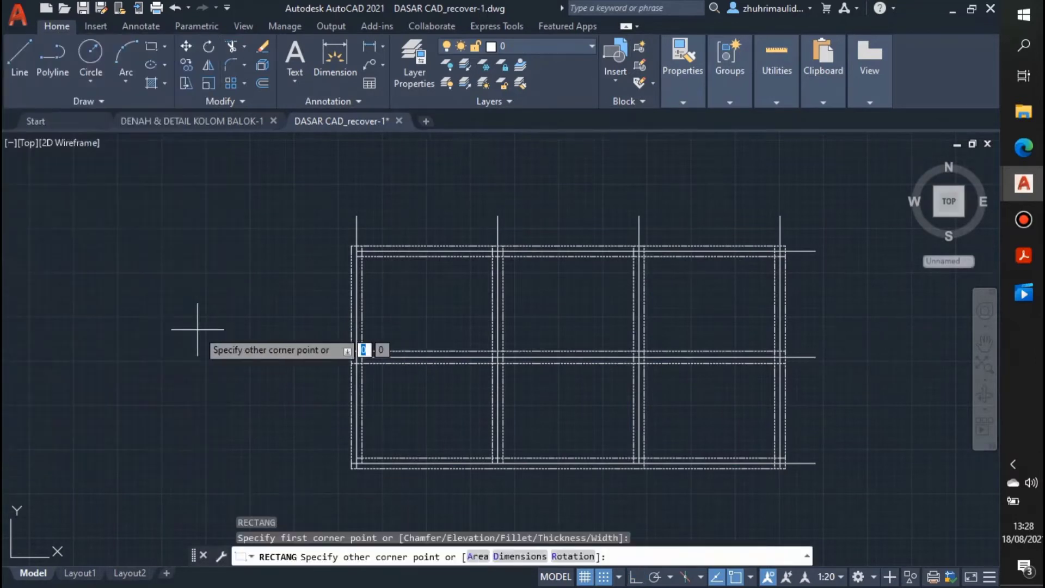
# Step: Draw a 400 by 400 mm column rectangle in the empty space left of the plan
pyautogui.write('4')
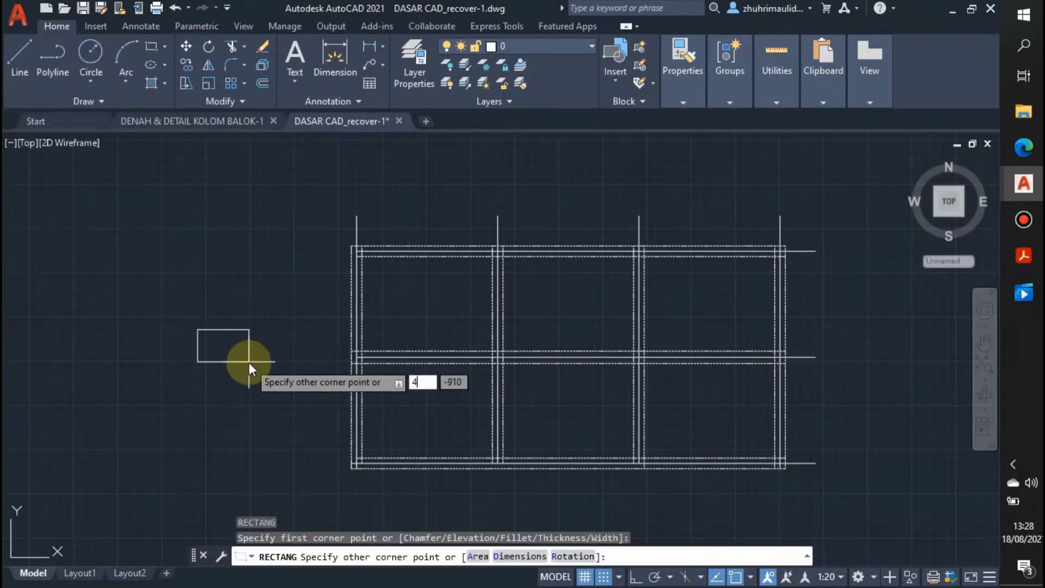
pyautogui.write('00')
pyautogui.press('Tab')
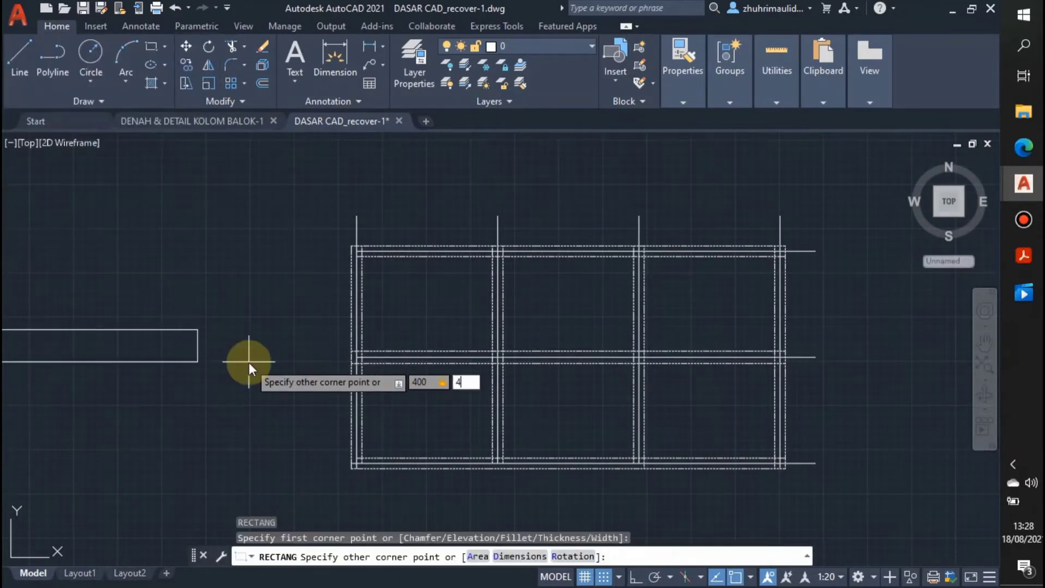
pyautogui.press('Return')
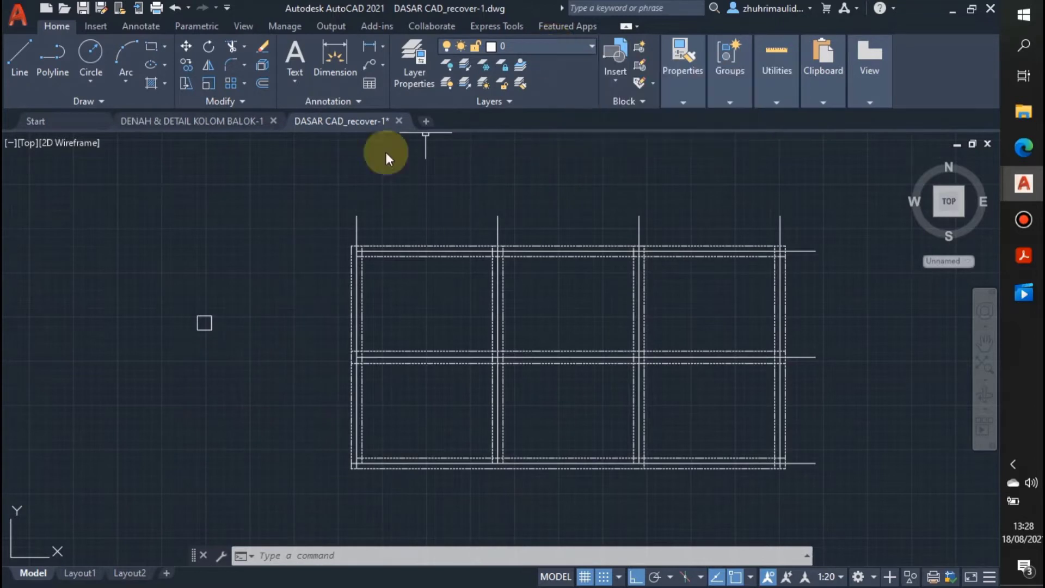
# Step: Move the column square to the Kolom K1 layer and clear the selection
pyautogui.click(197, 322)
pyautogui.click(554, 47)
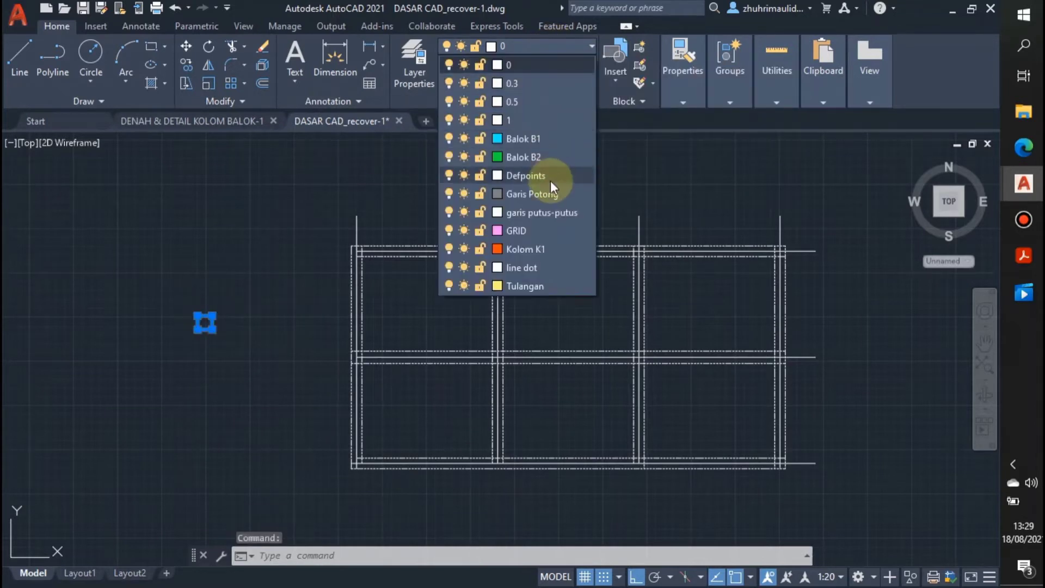
pyautogui.click(548, 251)
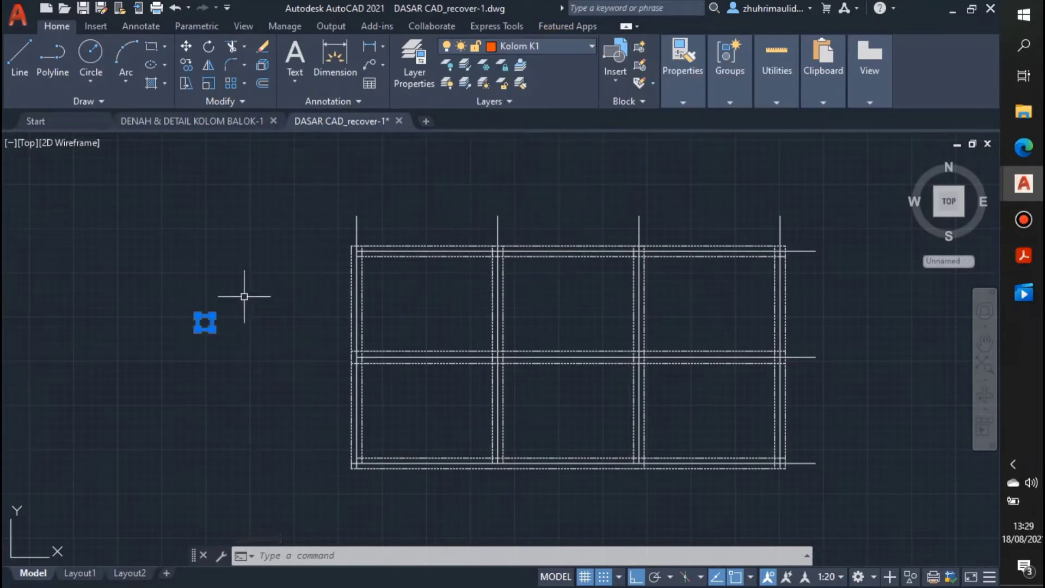
pyautogui.click(241, 300)
pyautogui.press('Escape')
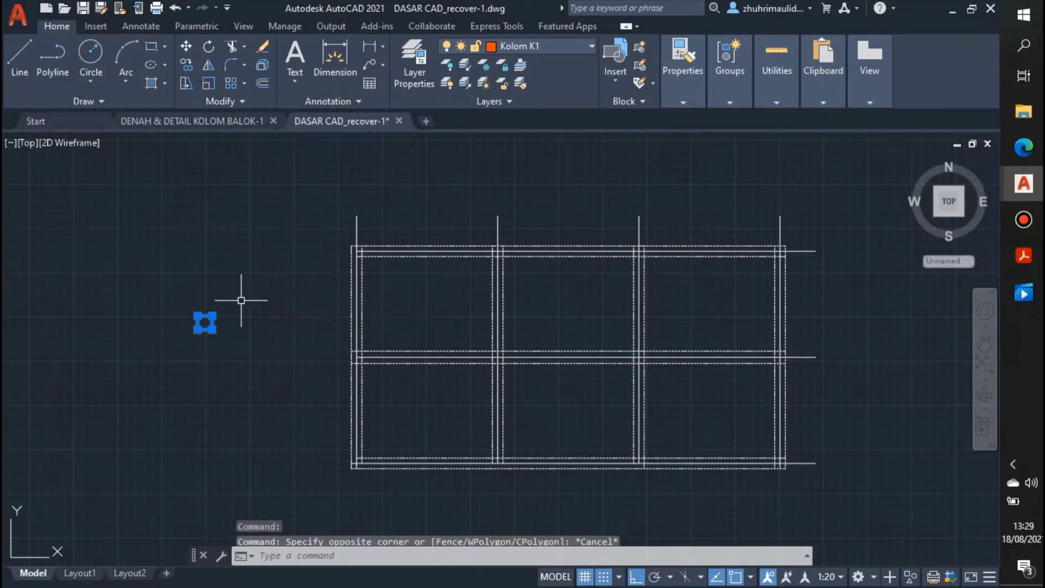
pyautogui.press('Escape')
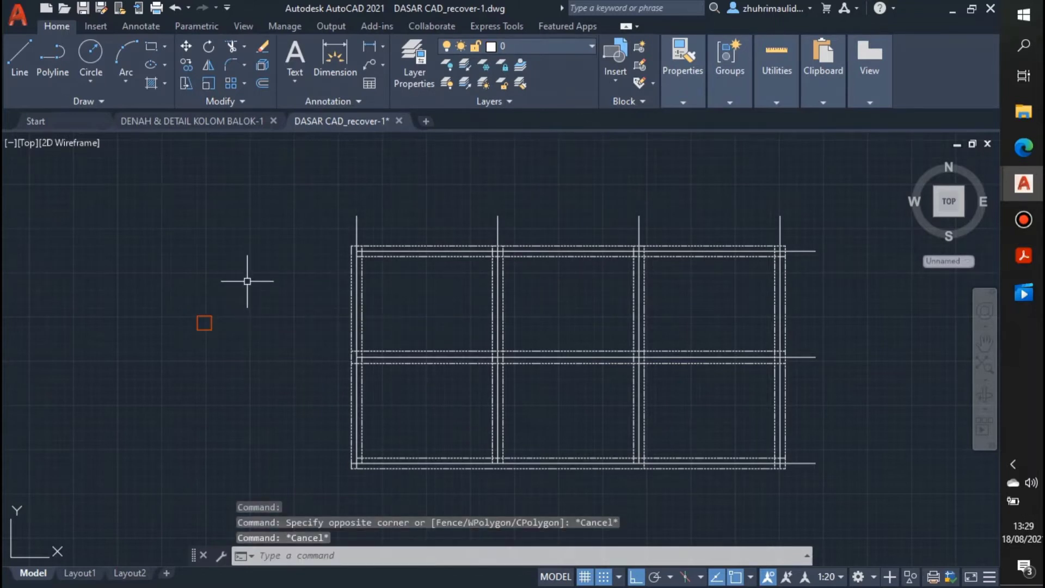
# Step: Make Kolom K1 the current layer and fill the column square with a SOLID hatch
pyautogui.click(544, 47)
pyautogui.click(525, 251)
pyautogui.write('h')
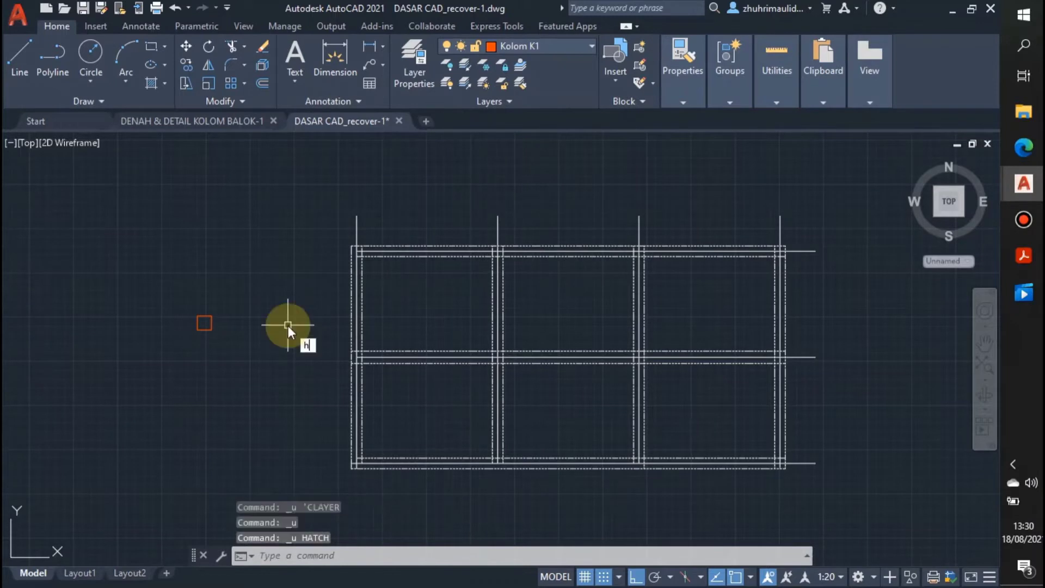
pyautogui.press('Return')
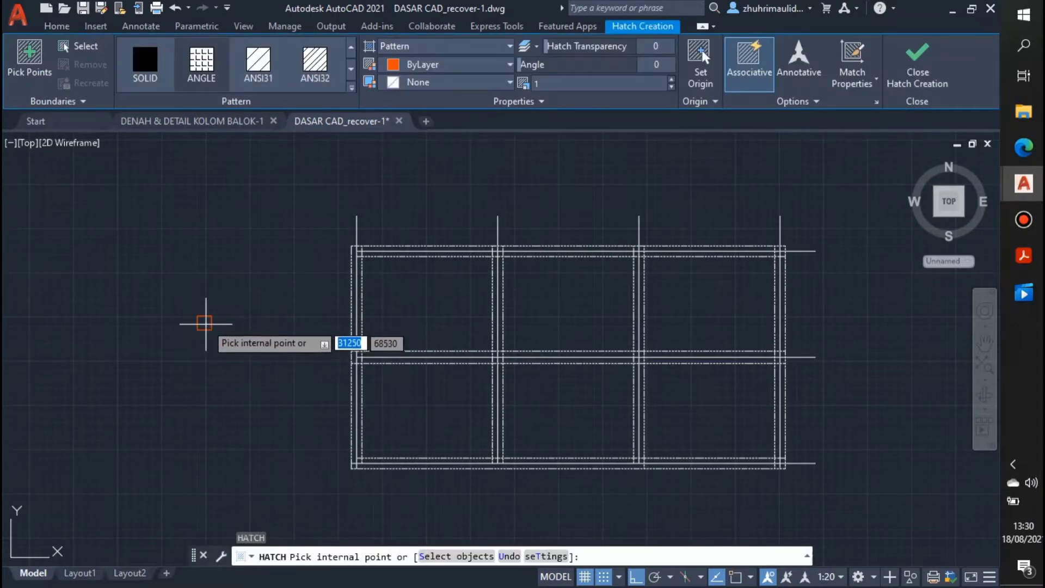
pyautogui.click(144, 62)
pyautogui.click(204, 322)
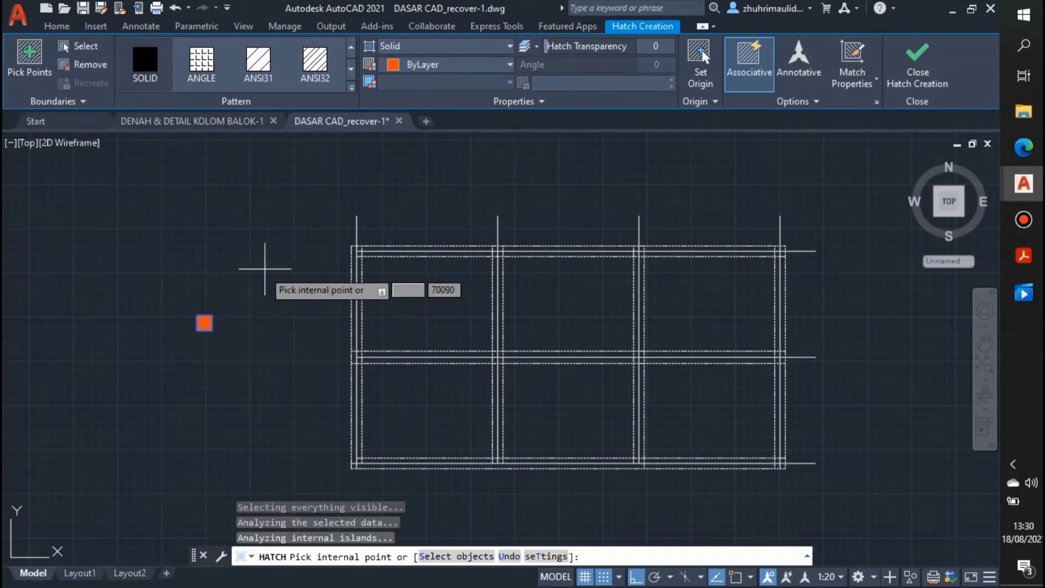
pyautogui.press('Return')
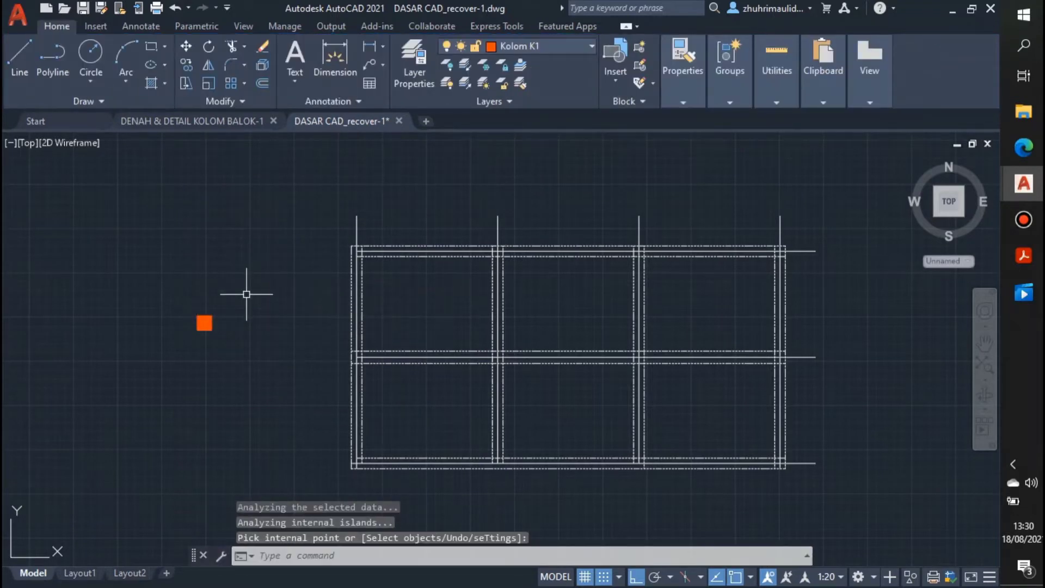
# Step: Create a new layer named balok for the beams
pyautogui.click(420, 87)
pyautogui.click(200, 212)
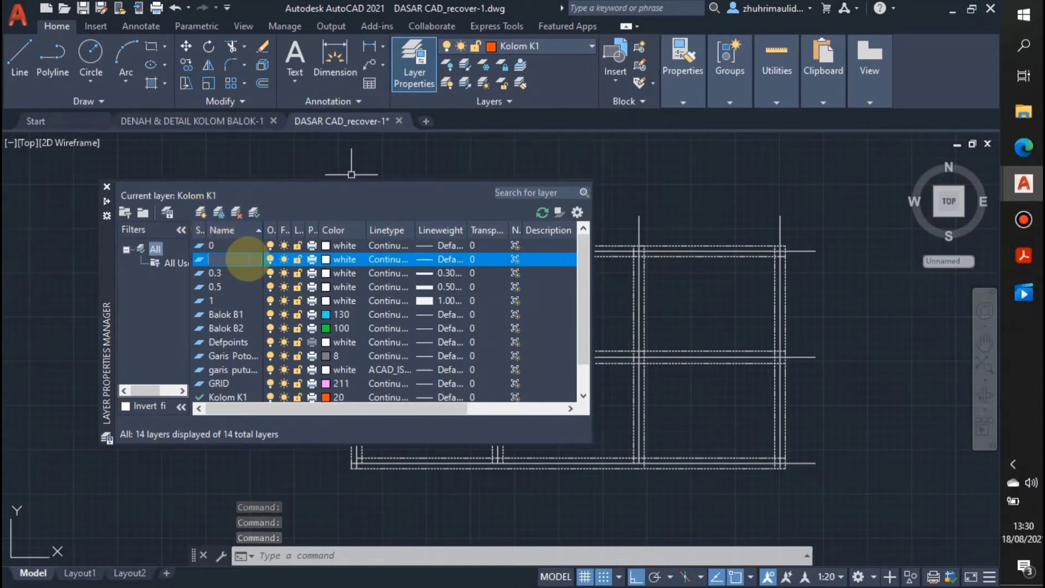
pyautogui.write('ba')
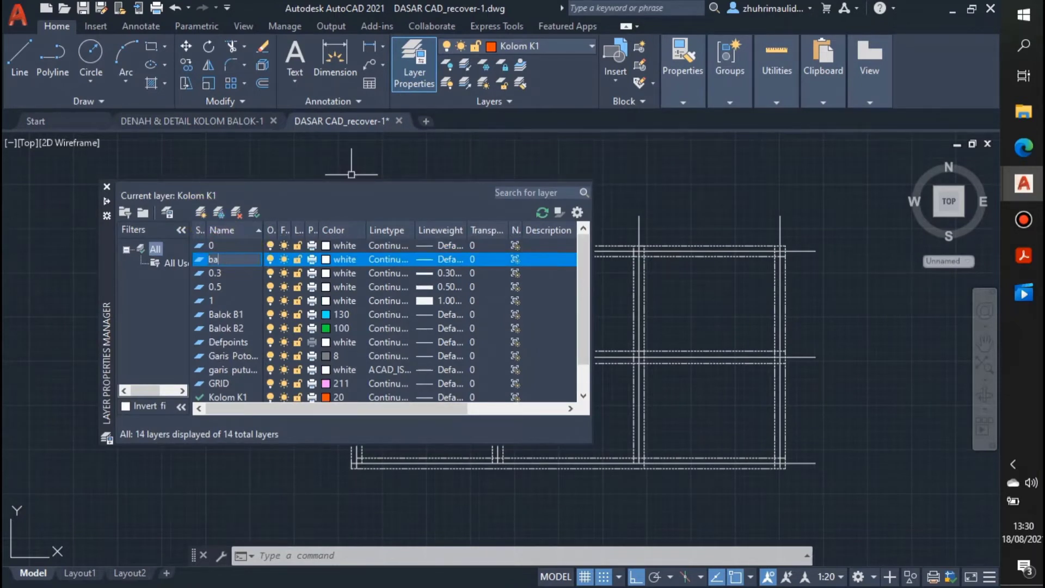
pyautogui.write('lok')
pyautogui.press('Return')
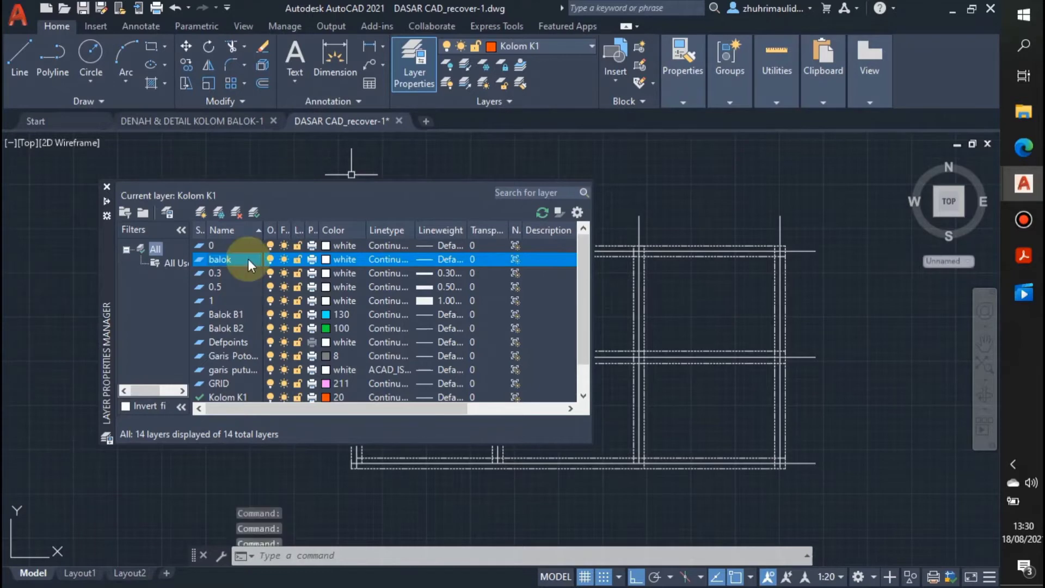
# Step: Set the balok layer's colour to index colour 41 and make 0.5 the current layer
pyautogui.click(324, 259)
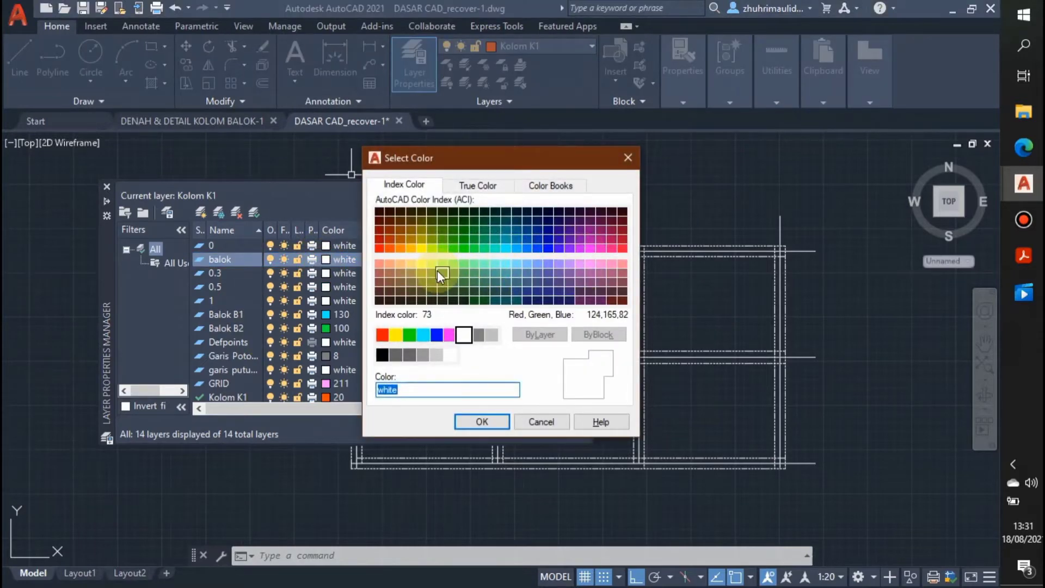
pyautogui.click(410, 262)
pyautogui.click(479, 421)
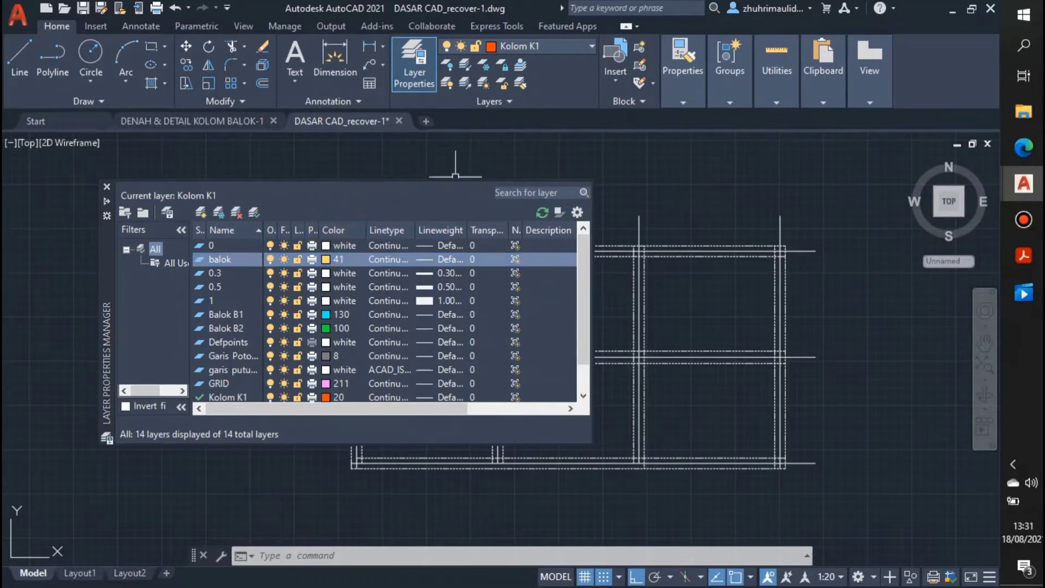
pyautogui.click(557, 45)
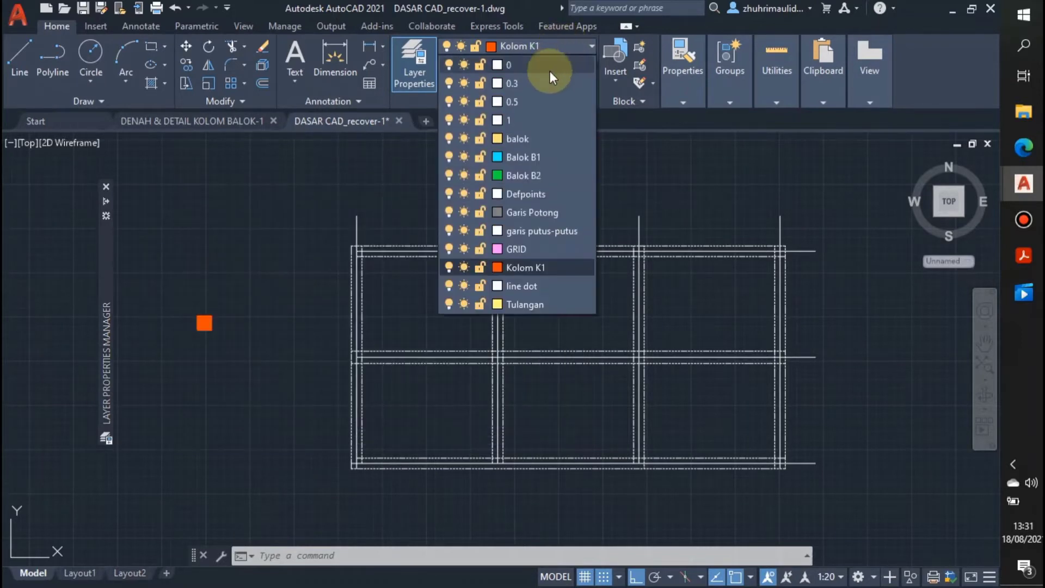
# Step: Switch to the reference PDF in Acrobat Reader, examine the B1 and B2 beam labels, and return to the AutoCAD drawing
pyautogui.moveTo(1037, 191)
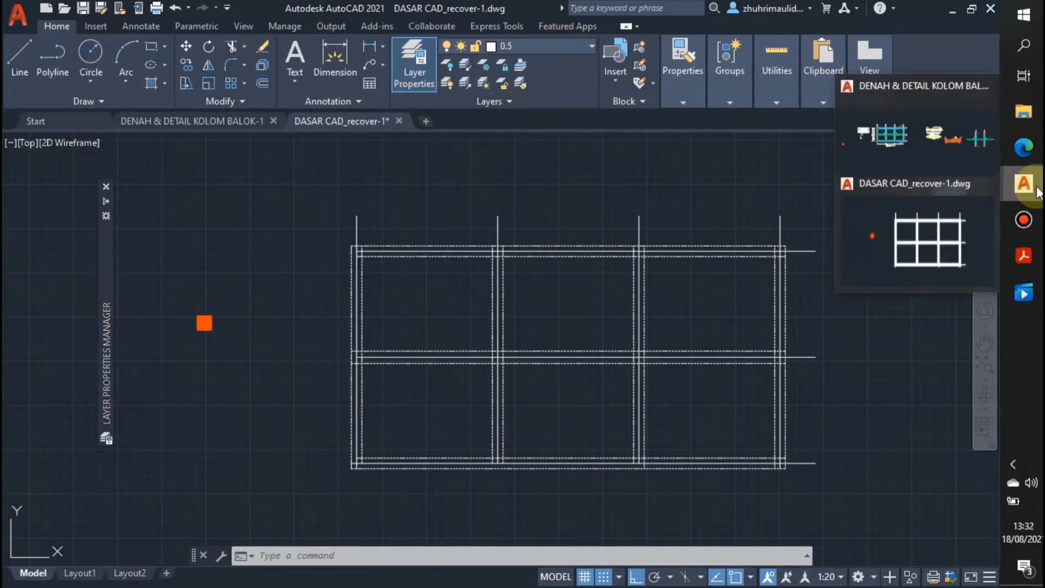
pyautogui.click(1024, 256)
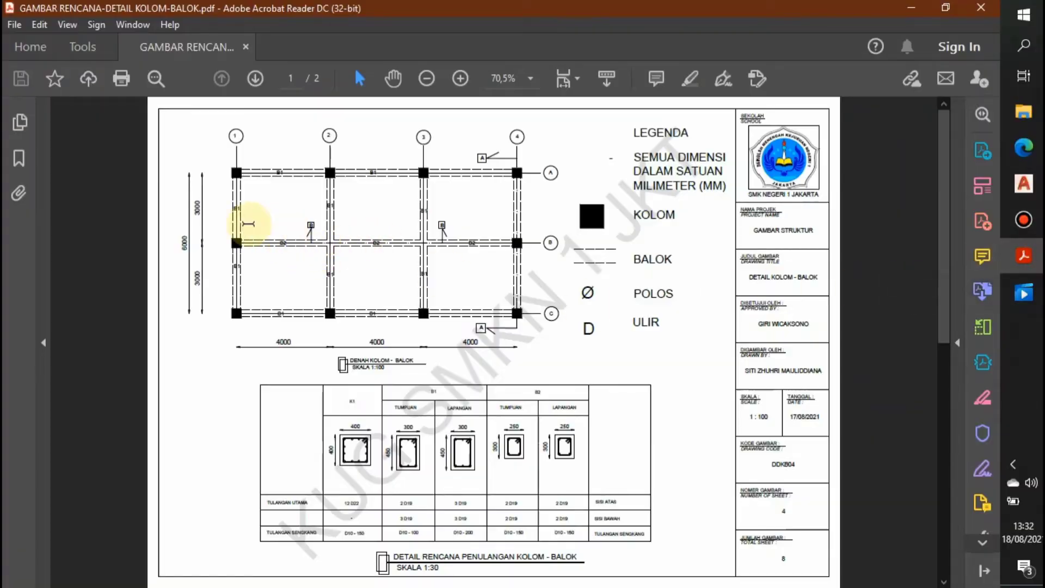
pyautogui.keyDown('ctrl'); pyautogui.scroll(4, 245, 210); pyautogui.keyUp('ctrl')
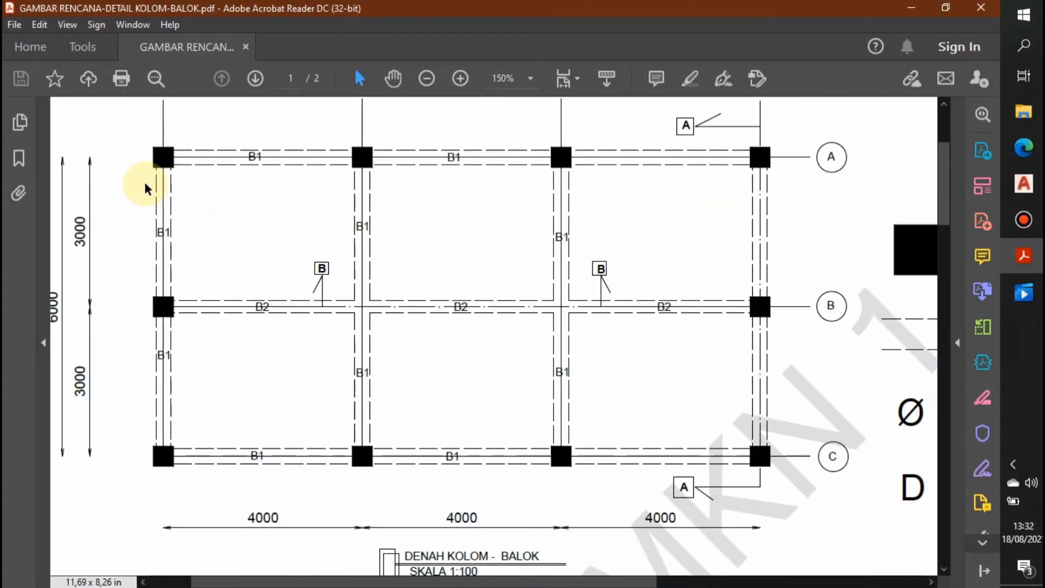
pyautogui.keyDown('ctrl'); pyautogui.scroll(-1, 146, 189); pyautogui.keyUp('ctrl')
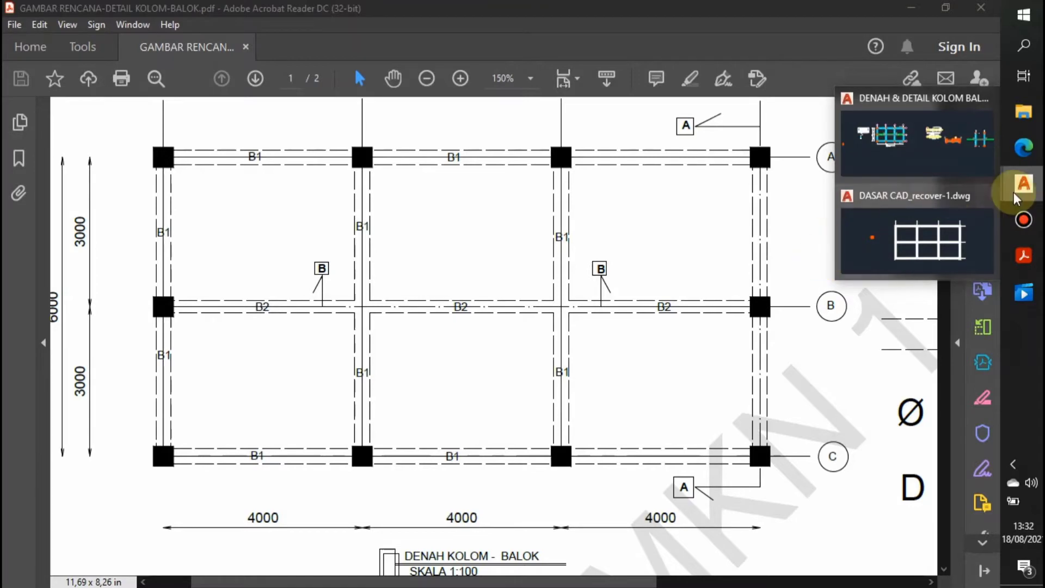
pyautogui.click(891, 247)
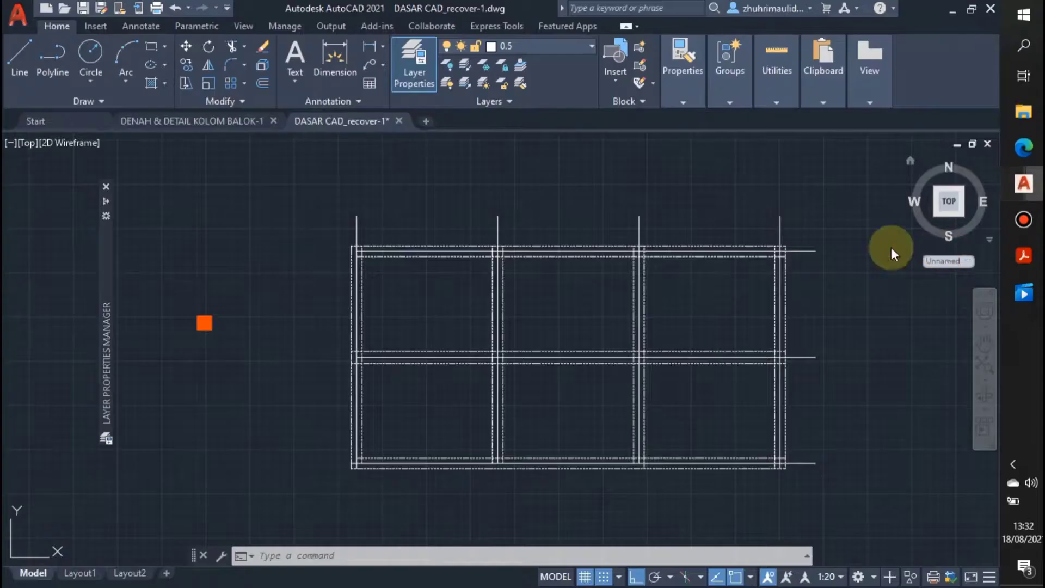
# Step: Move the edge lines of the upper, lower and all vertical beams to the Balok B1 layer and clear the selection
pyautogui.click(471, 259)
pyautogui.click(350, 301)
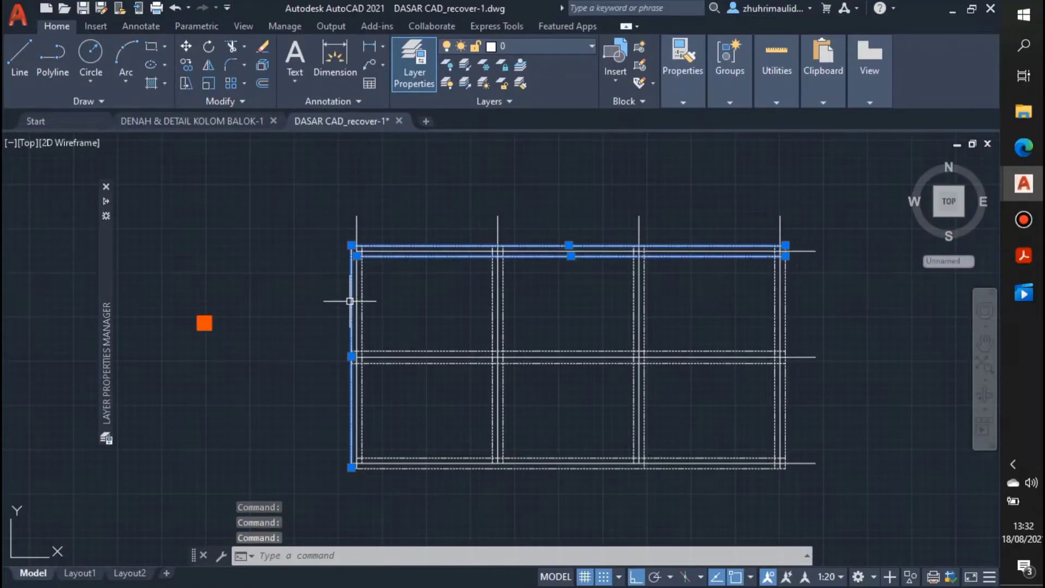
pyautogui.click(363, 301)
pyautogui.click(494, 298)
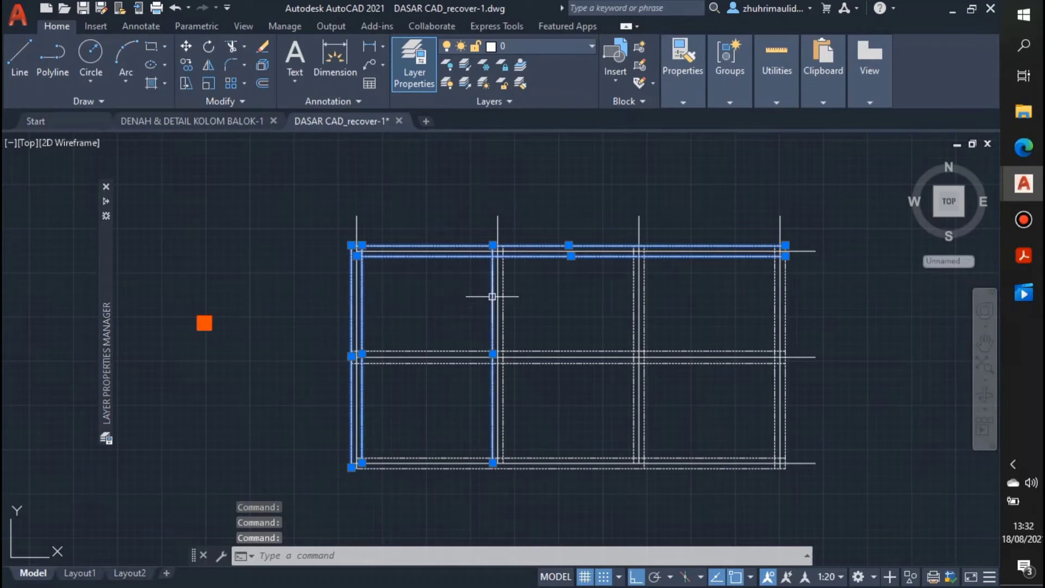
pyautogui.click(503, 298)
pyautogui.click(632, 301)
pyautogui.click(642, 302)
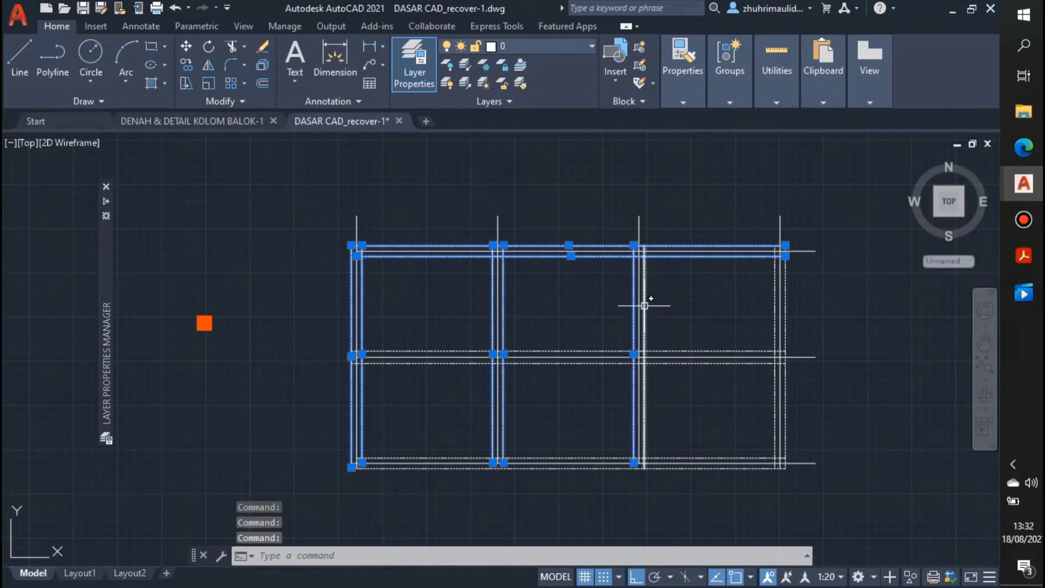
pyautogui.click(776, 300)
pyautogui.click(784, 305)
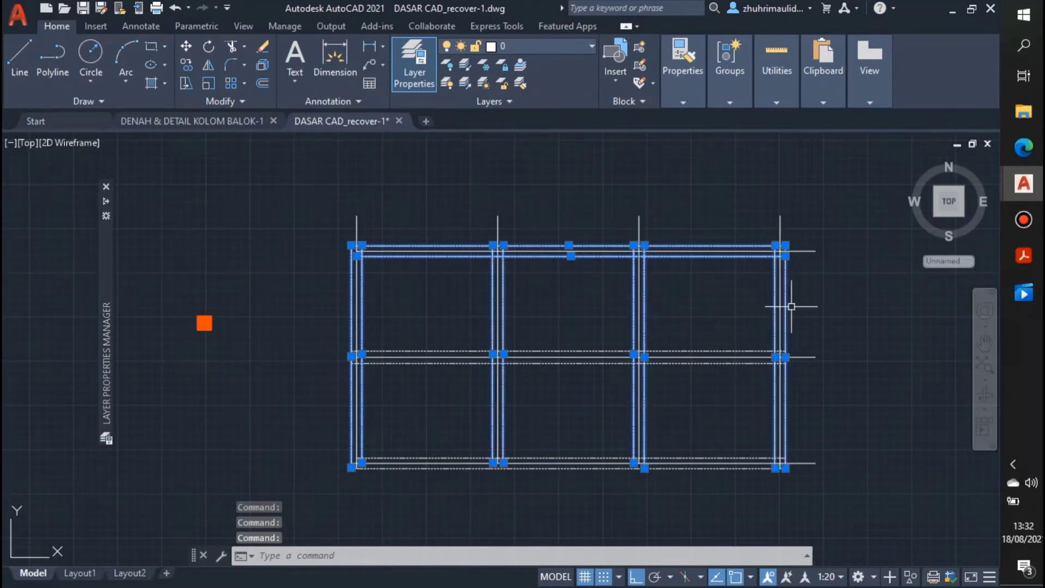
pyautogui.click(687, 458)
pyautogui.click(687, 467)
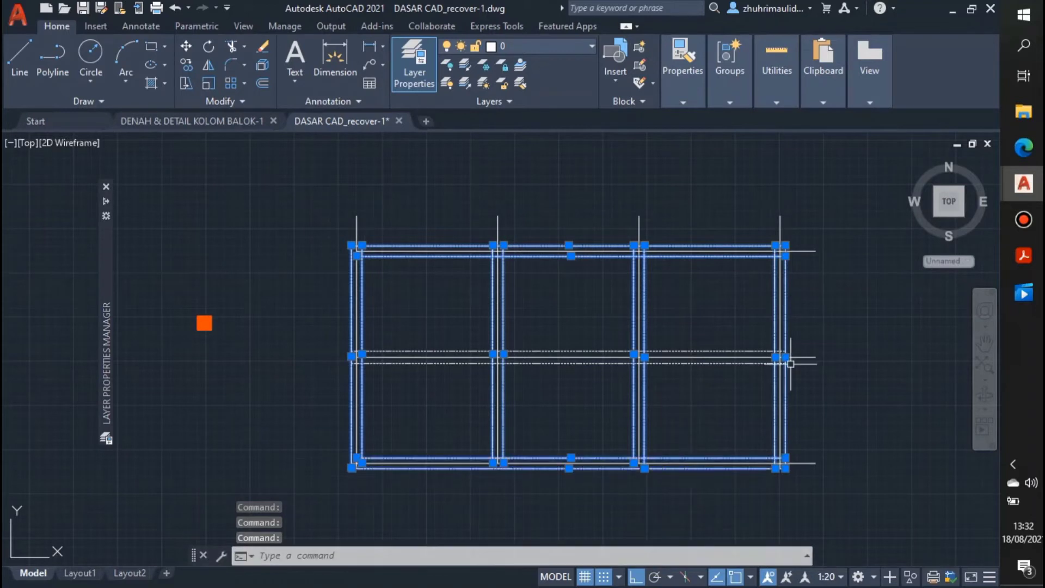
pyautogui.click(561, 53)
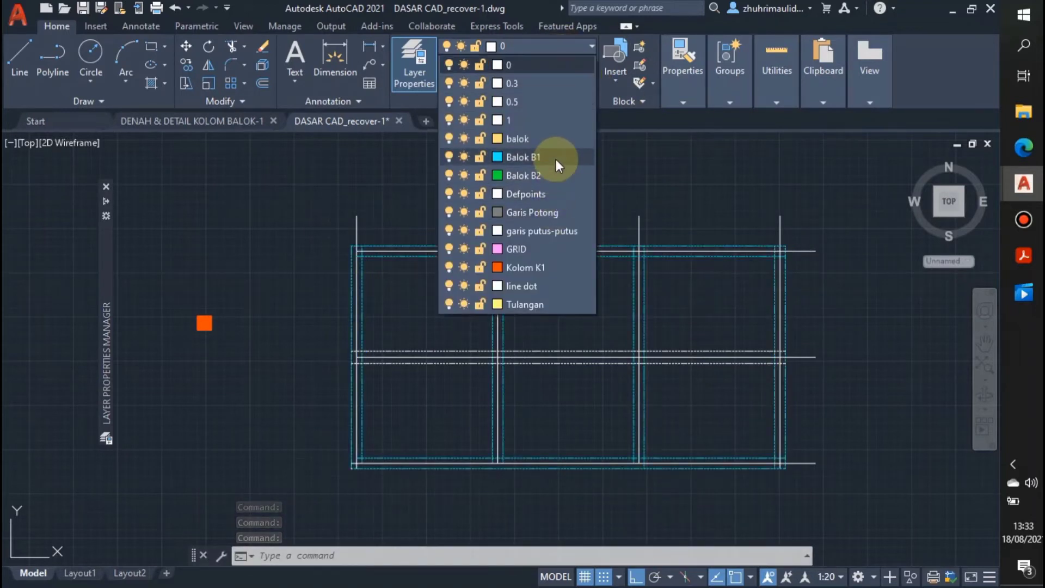
pyautogui.click(556, 159)
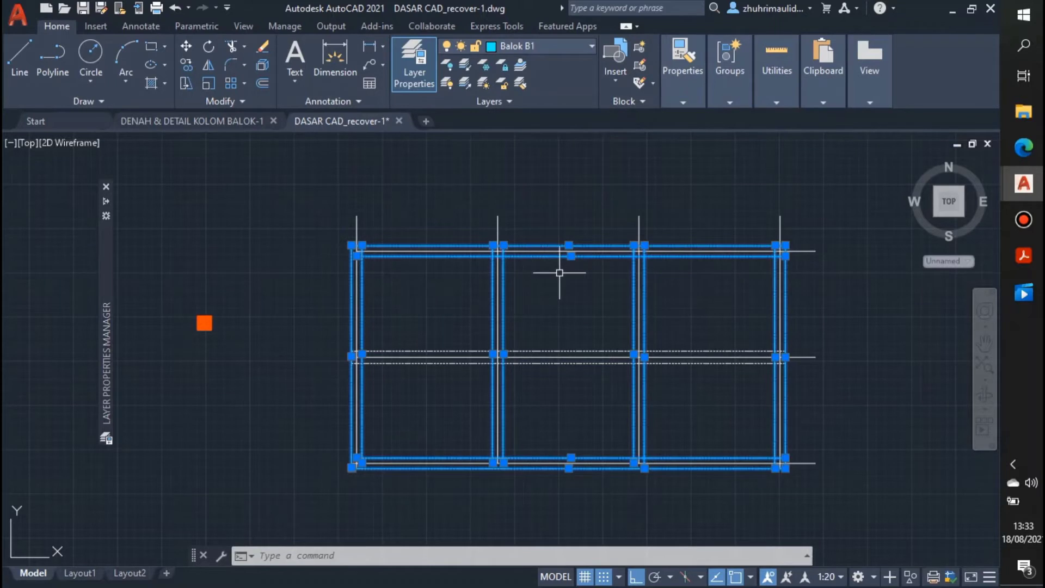
pyautogui.press('Escape')
# Step: Make Kolom K1 the current layer
pyautogui.click(570, 47)
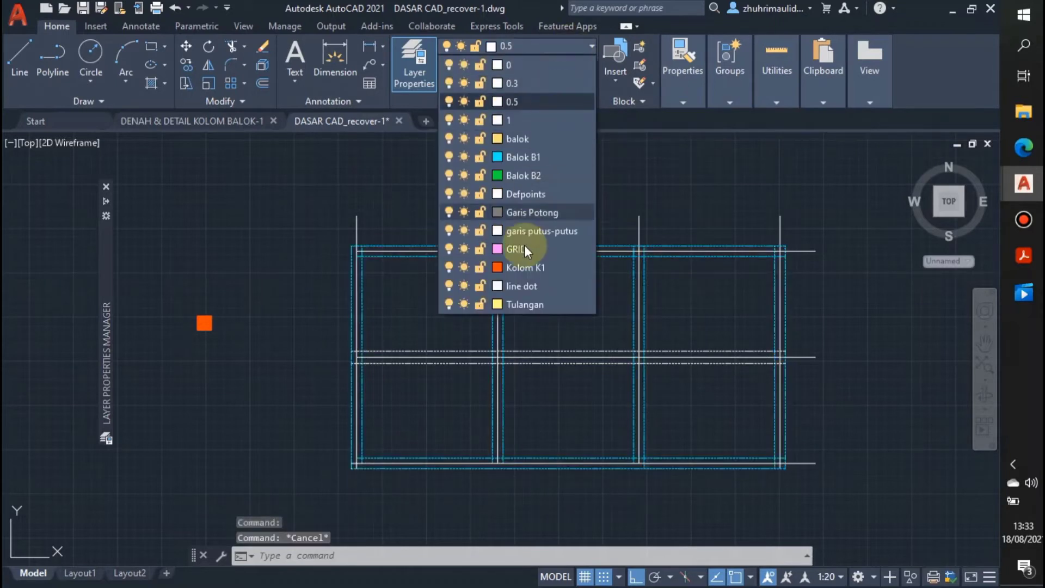
pyautogui.click(521, 264)
pyautogui.click(557, 48)
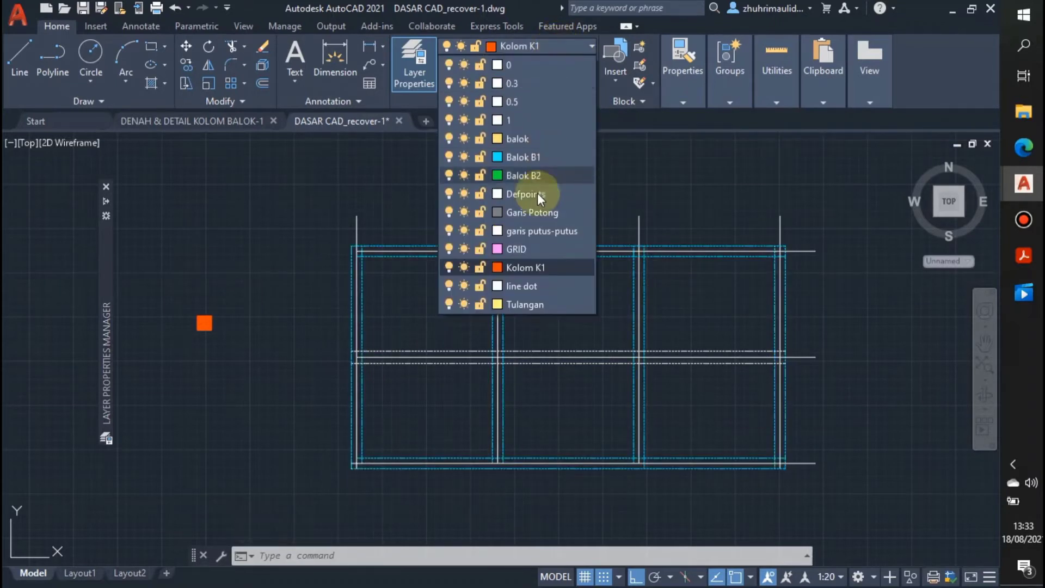
pyautogui.press('Escape')
# Step: Move both edge lines of the middle horizontal beam to the Balok B2 layer and clear the selection
pyautogui.click(414, 352)
pyautogui.click(417, 363)
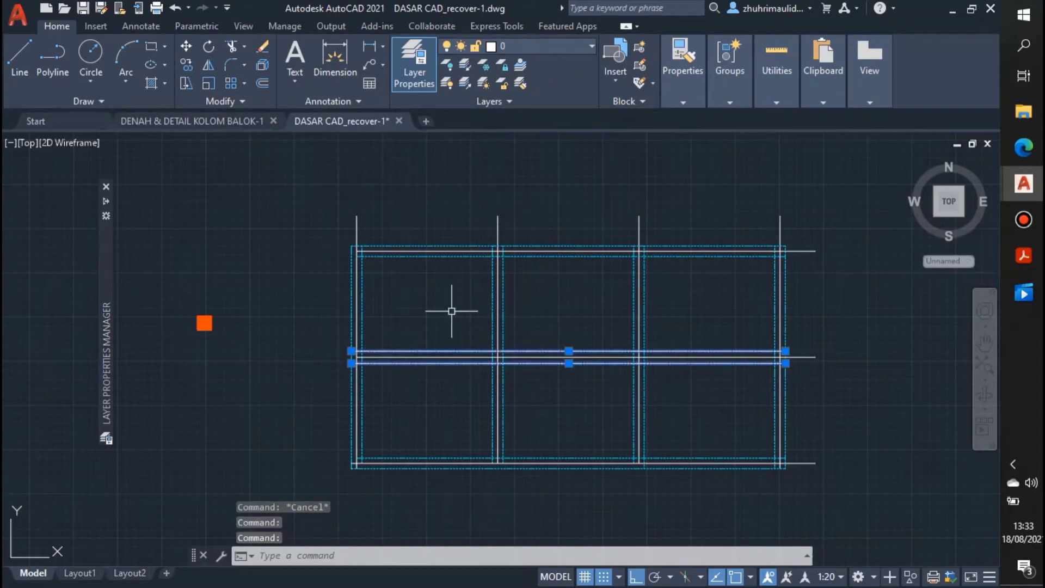
pyautogui.click(551, 48)
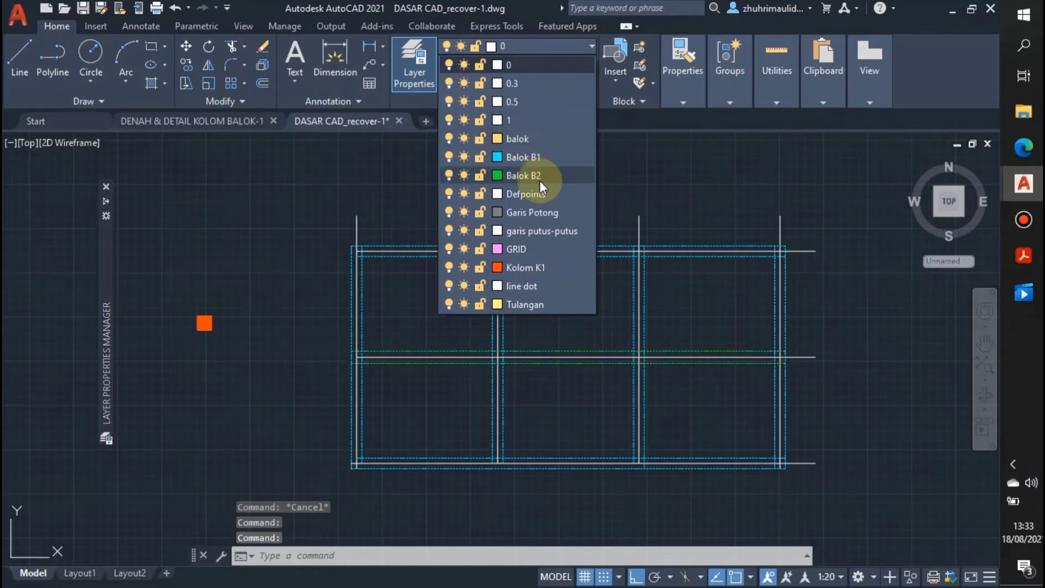
pyautogui.click(540, 174)
pyautogui.click(539, 174)
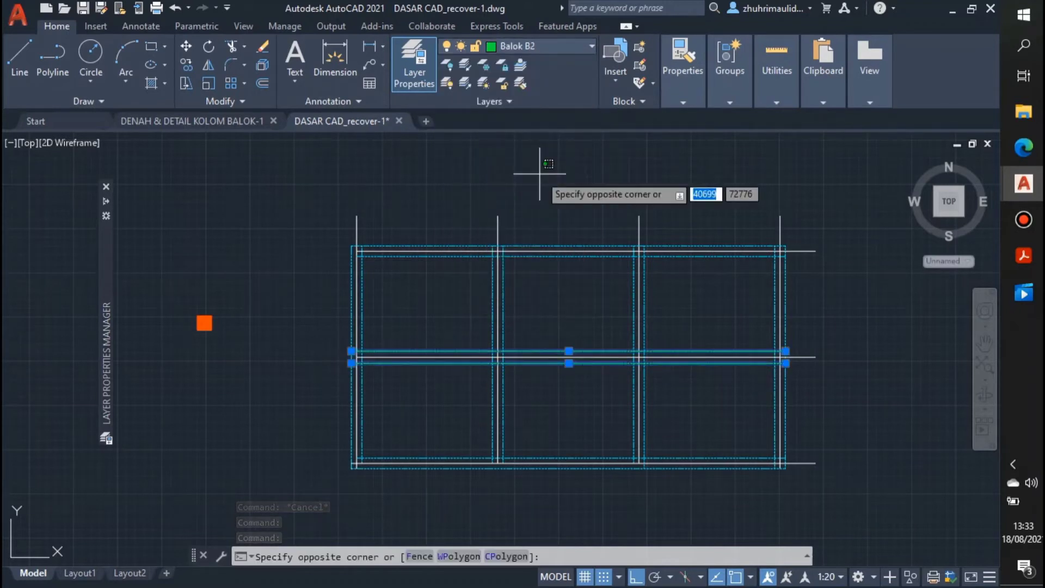
pyautogui.press('Escape')
# Step: Select the solid-filled column square beside the plan and start the Copy command on it
pyautogui.click(204, 324)
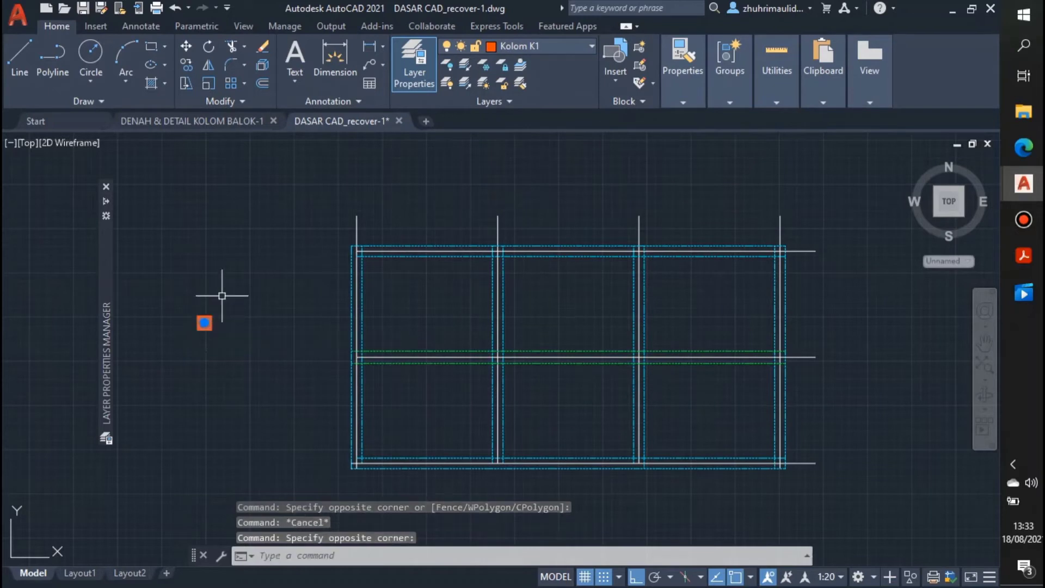
pyautogui.click(229, 309)
pyautogui.write('c')
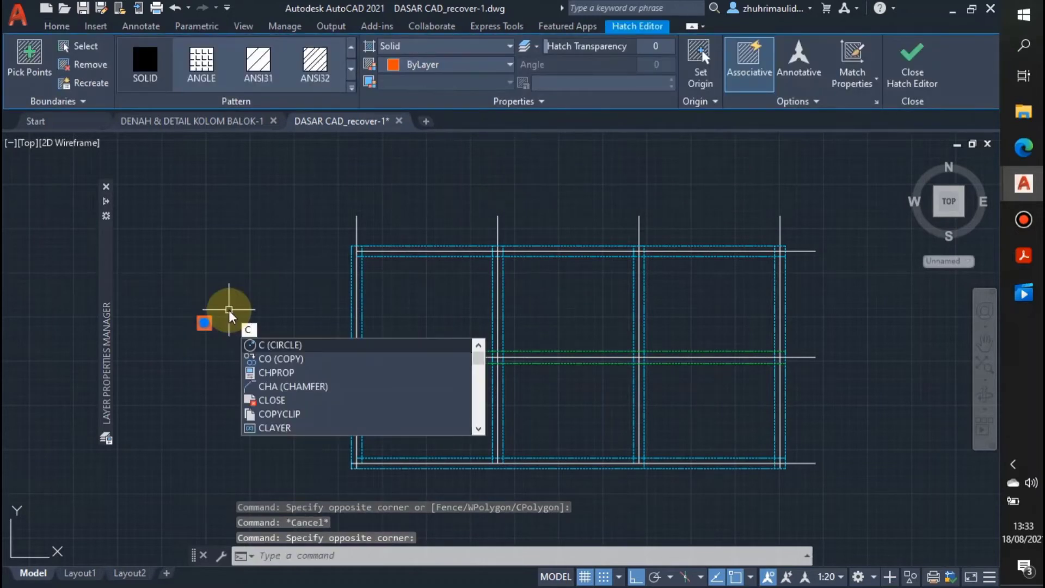
pyautogui.write('o')
pyautogui.press('Return')
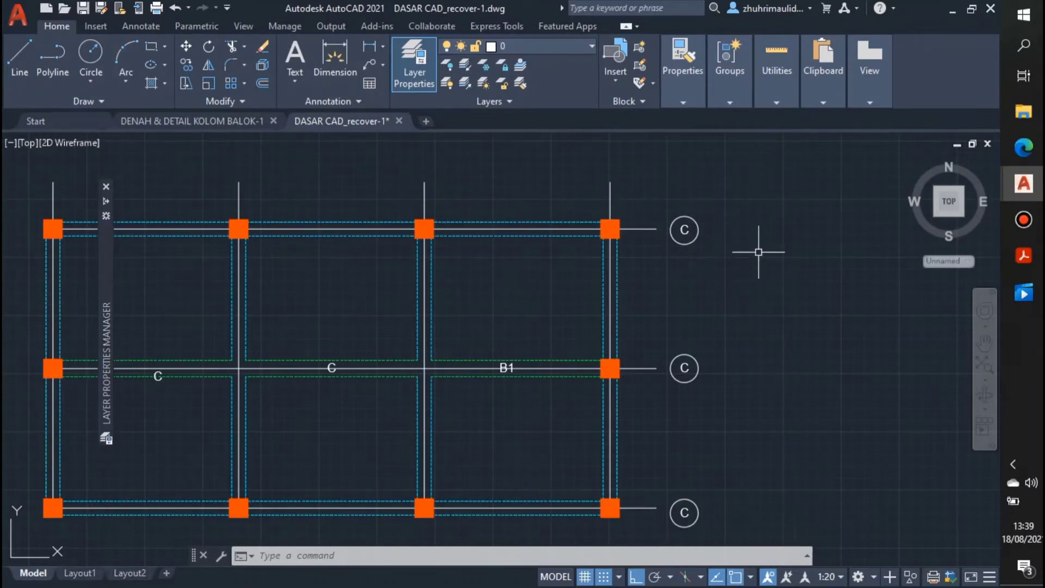
# Step: Draw a vertical line about 7190 mm long in the empty space to the right of the plan
pyautogui.write('l')
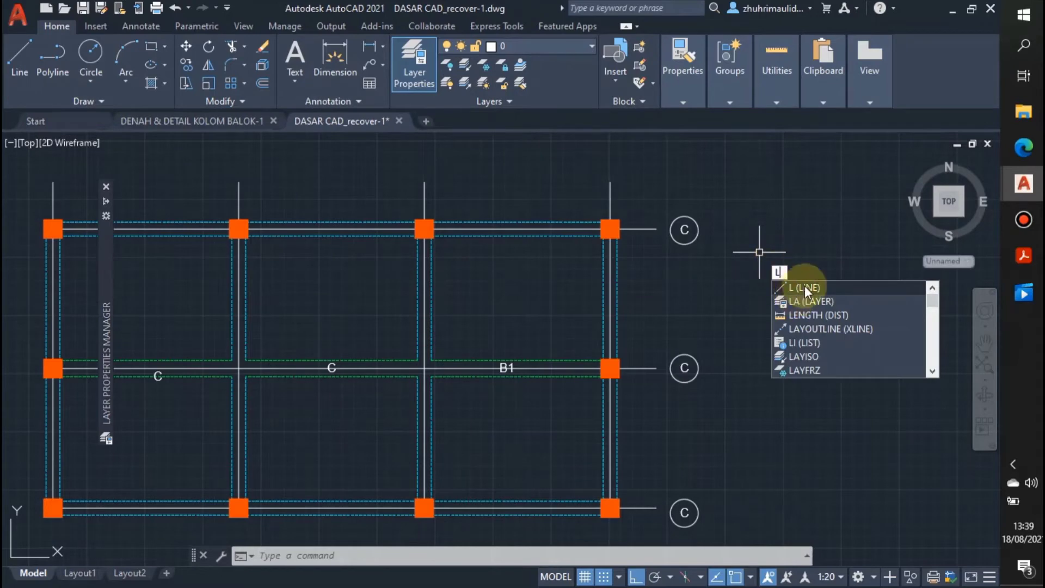
pyautogui.press('Return')
pyautogui.click(786, 200)
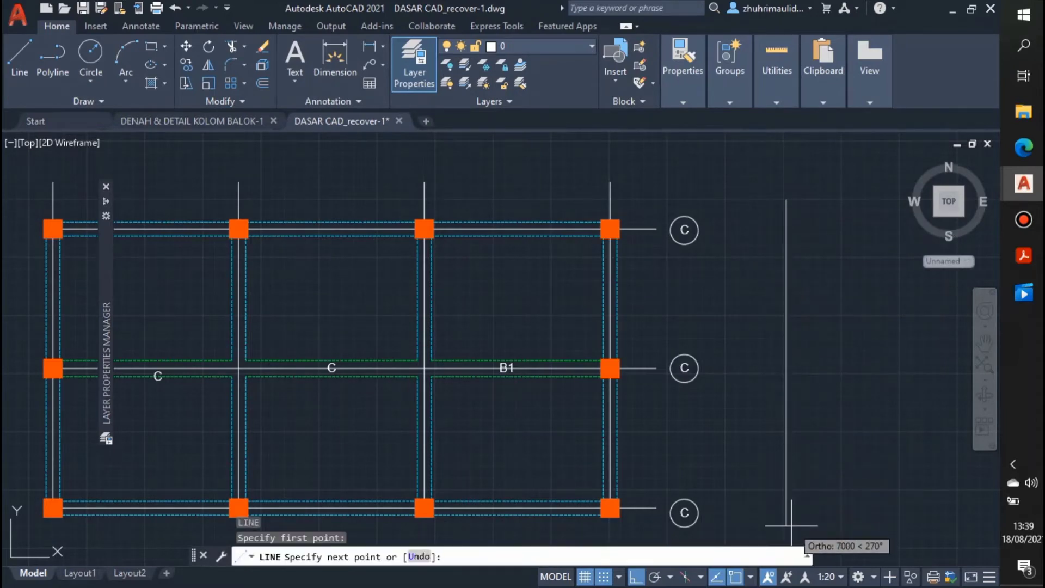
pyautogui.scroll(-2, 790, 526)
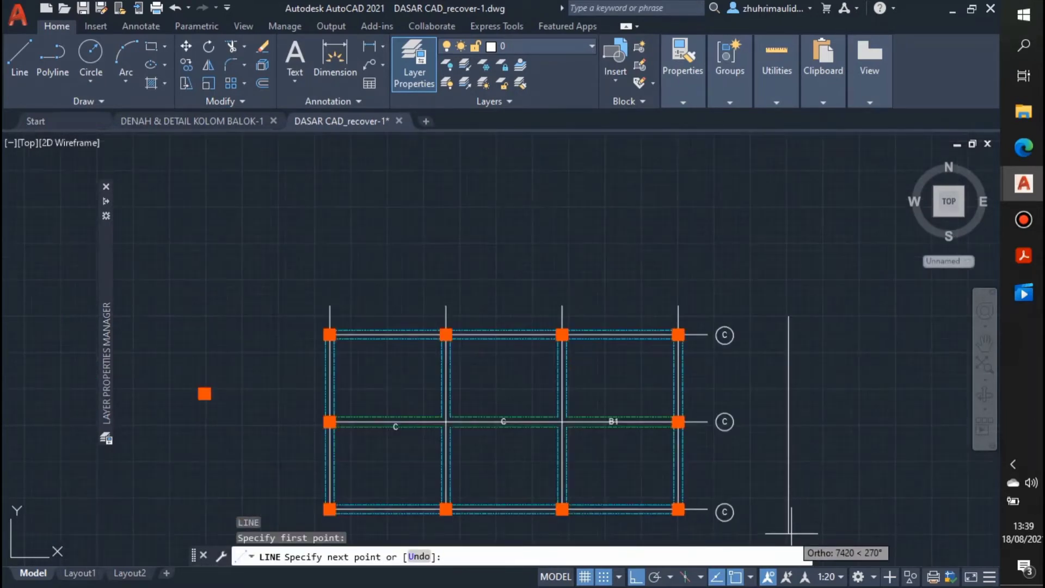
pyautogui.scroll(2, 789, 525)
pyautogui.click(789, 519)
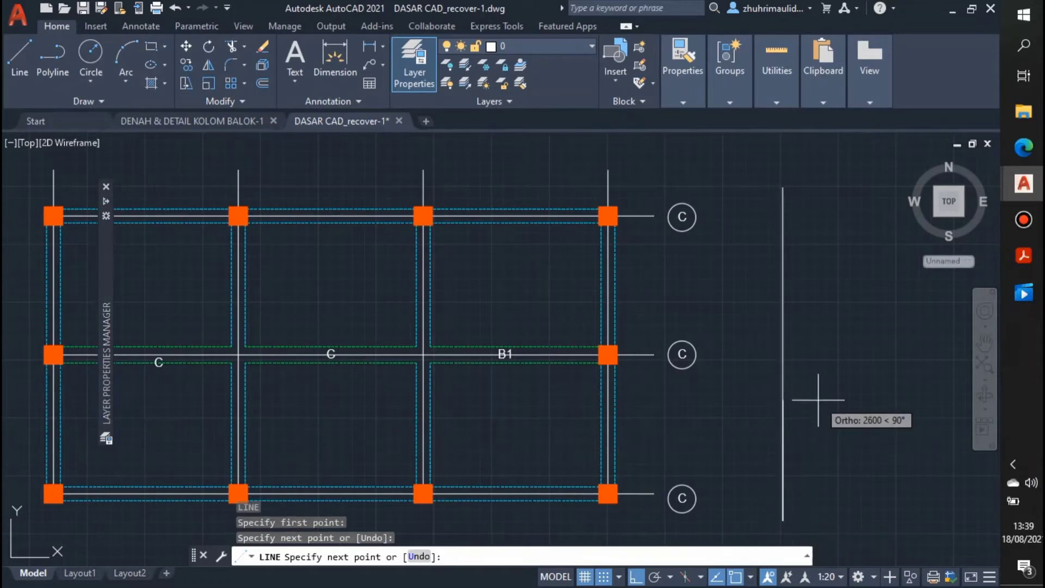
pyautogui.press('Escape')
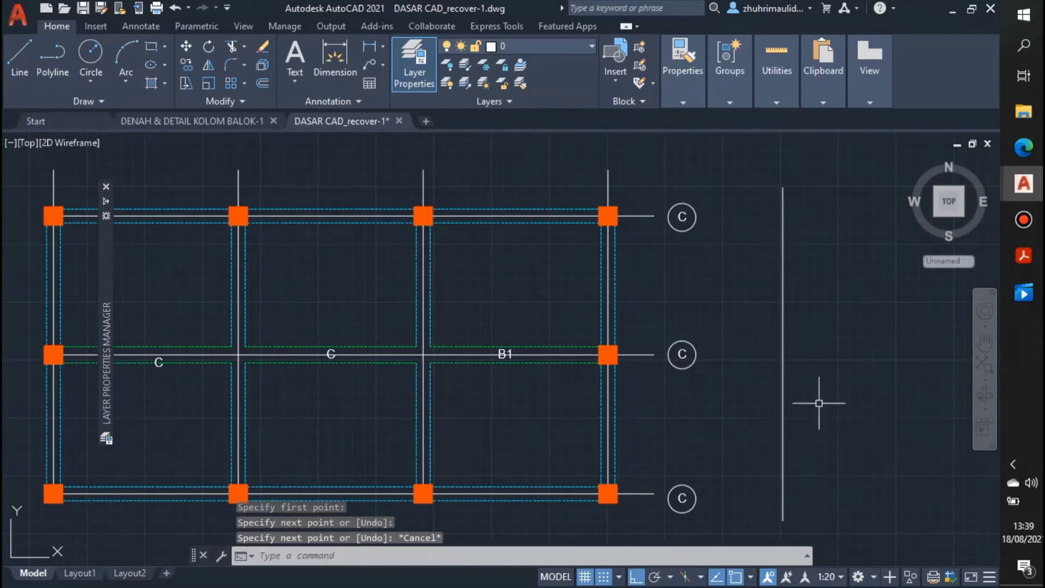
# Step: Change the new vertical line's linetype to ACAD_ISO04W100
pyautogui.click(782, 384)
pyautogui.moveTo(680, 91)
pyautogui.click(755, 156)
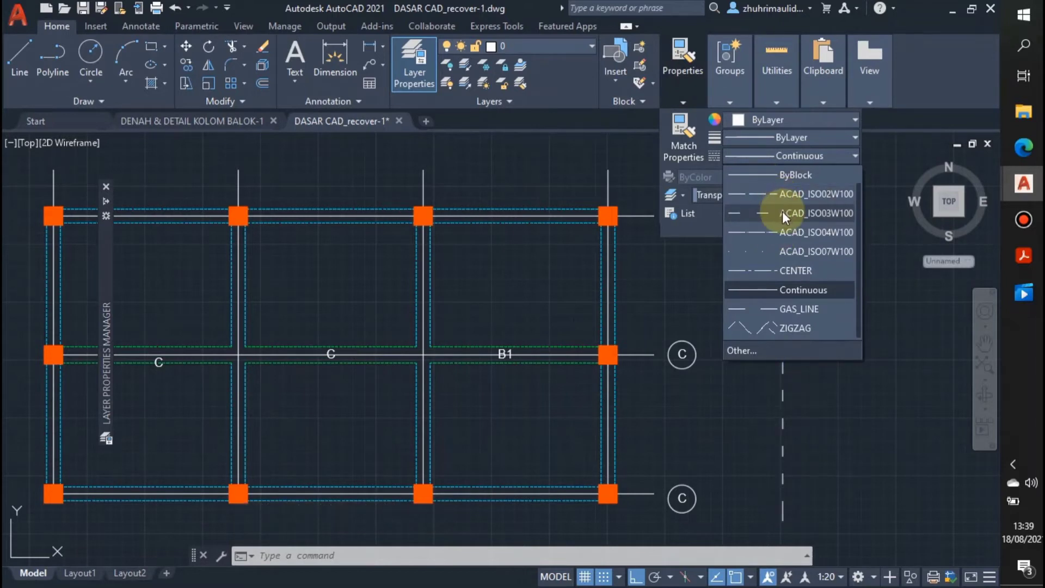
pyautogui.click(782, 231)
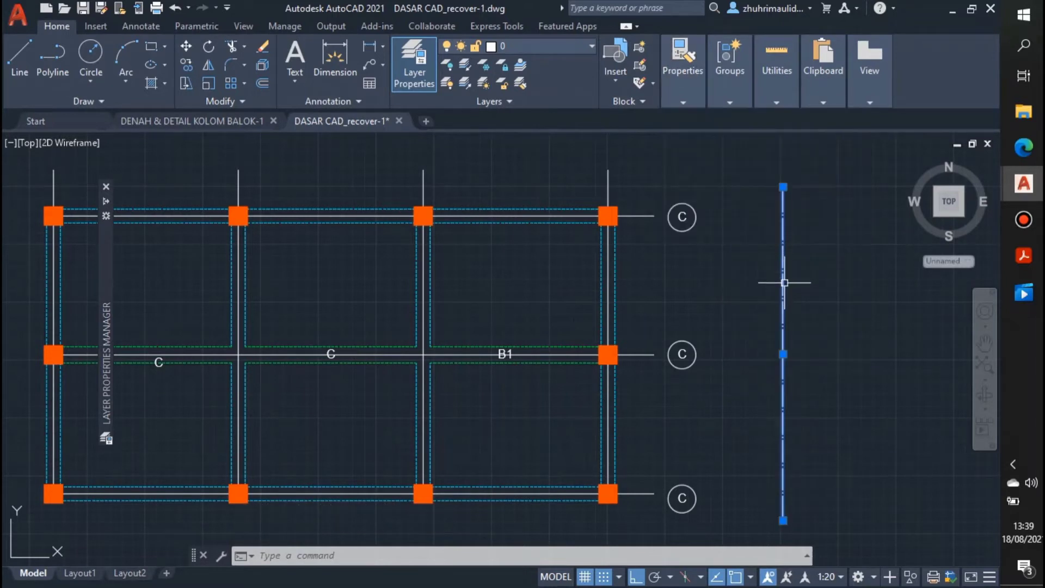
# Step: Set the vertical line's linetype scale to 3/10 using QuickCalc in its object properties
pyautogui.rightClick(784, 281)
pyautogui.click(833, 560)
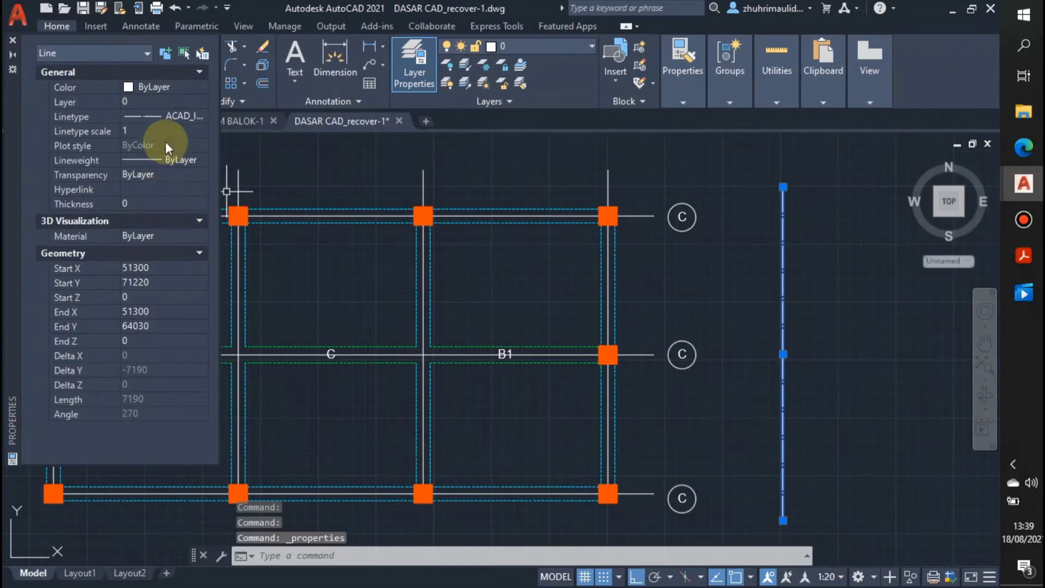
pyautogui.click(166, 131)
pyautogui.click(200, 131)
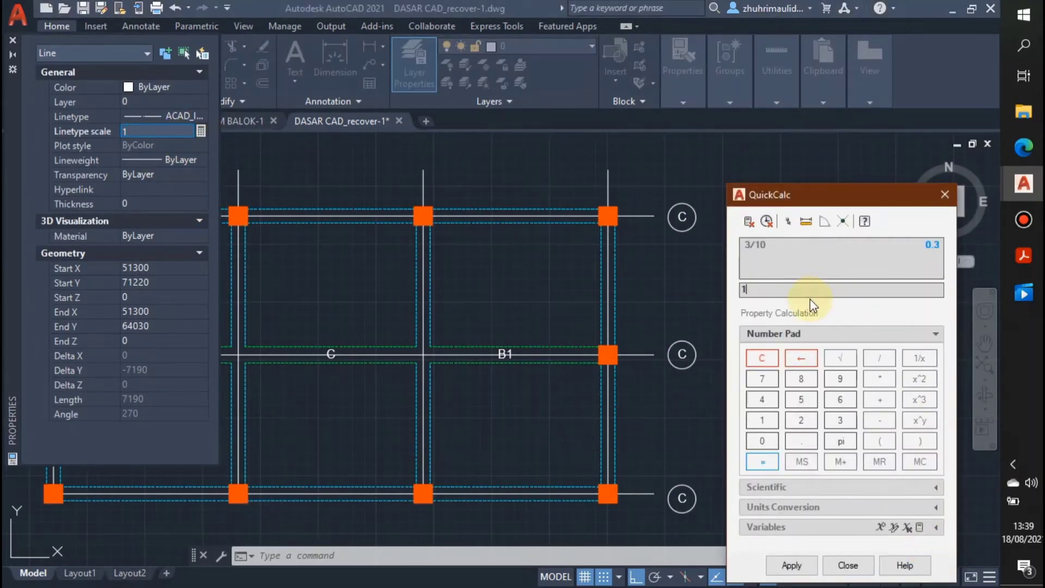
pyautogui.press('BackSpace')
pyautogui.write('3/10')
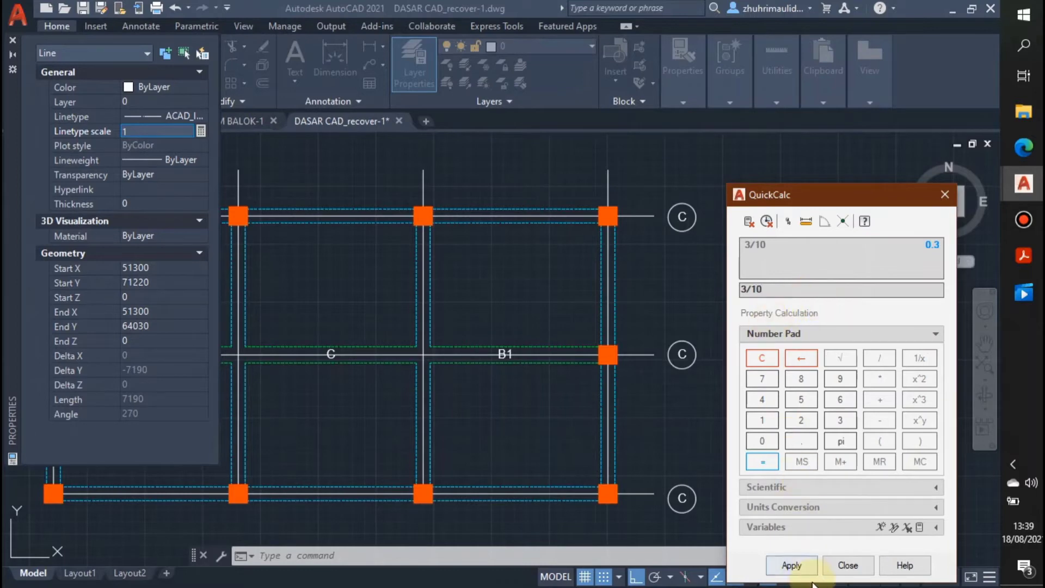
pyautogui.click(791, 565)
pyautogui.scroll(3, 780, 368)
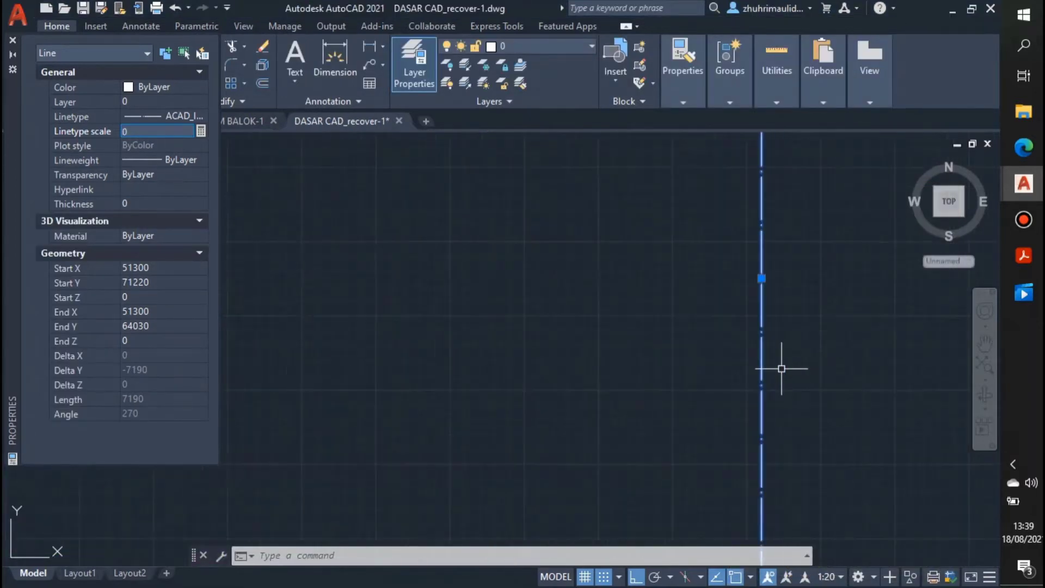
pyautogui.scroll(-4, 759, 368)
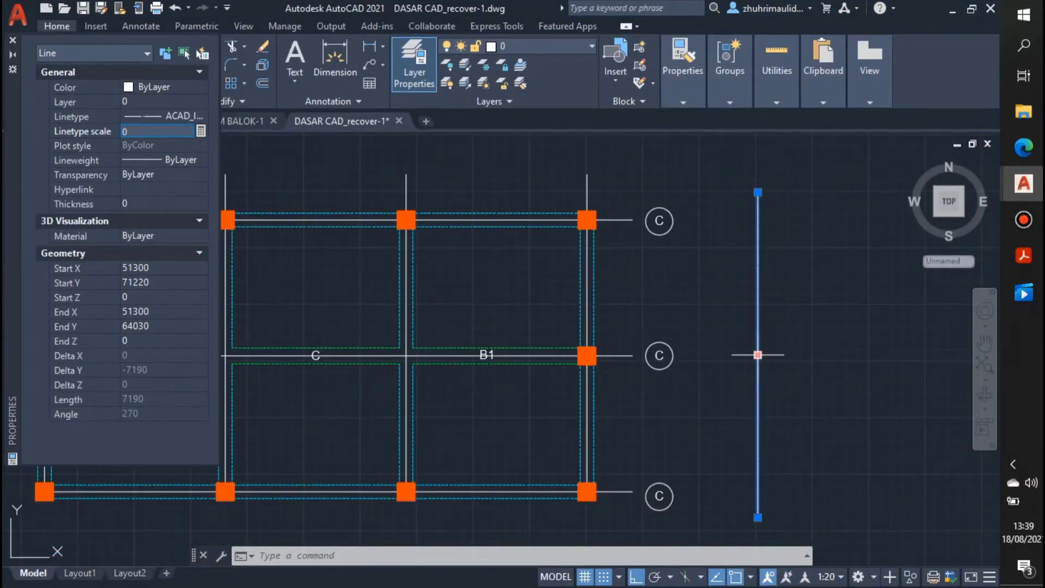
# Step: Move the dash-dot line onto the plan's rightmost column axis and assign it to the Garis Potong layer
pyautogui.click(757, 355)
pyautogui.click(586, 355)
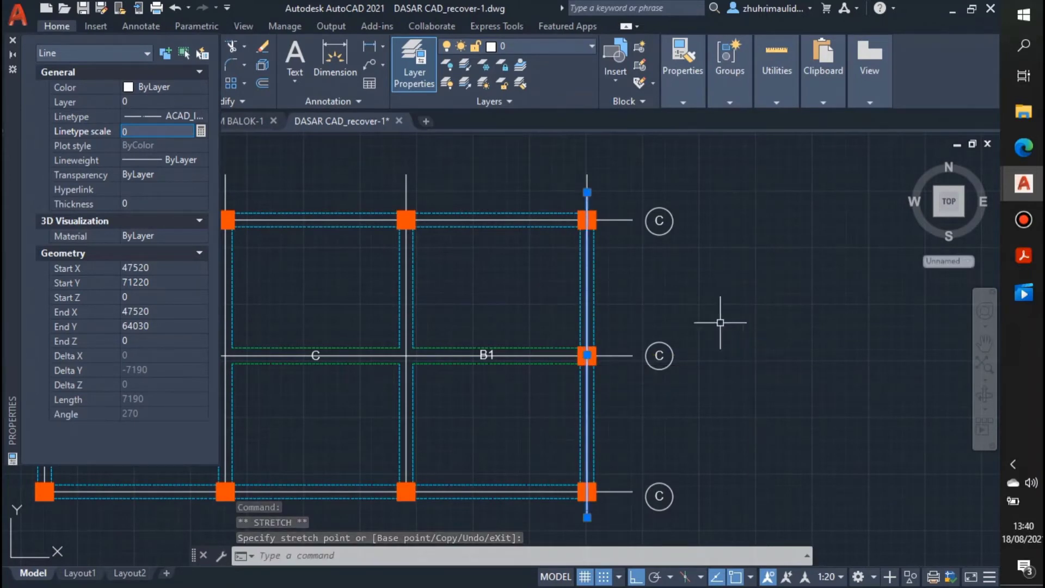
pyautogui.click(544, 46)
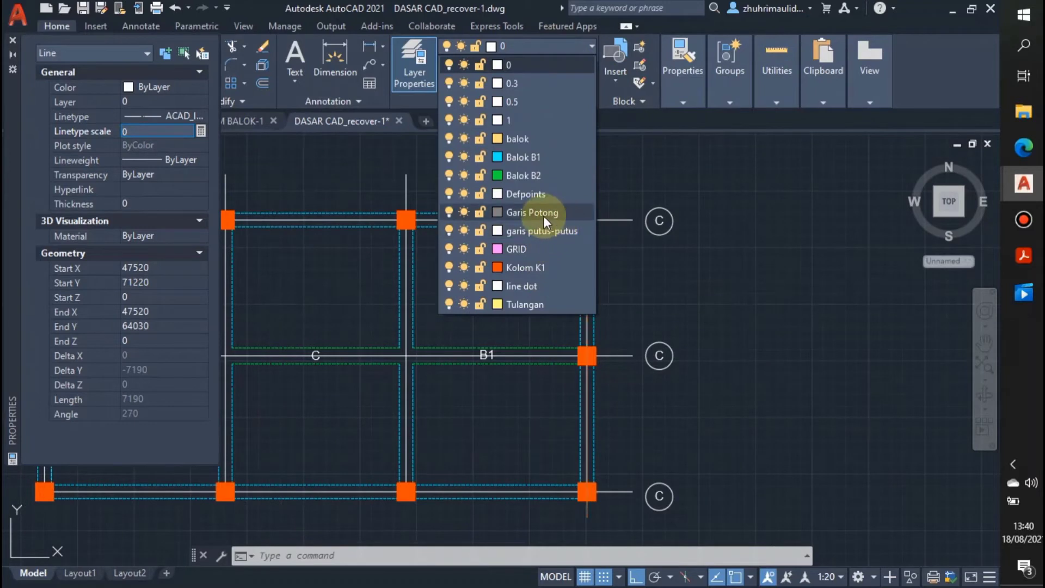
pyautogui.click(543, 214)
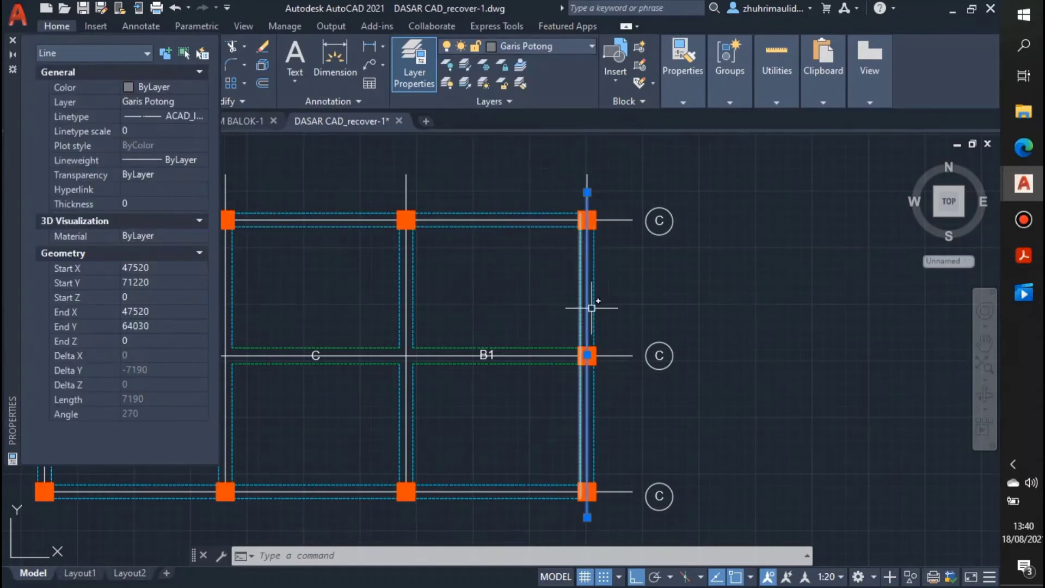
pyautogui.press('Escape')
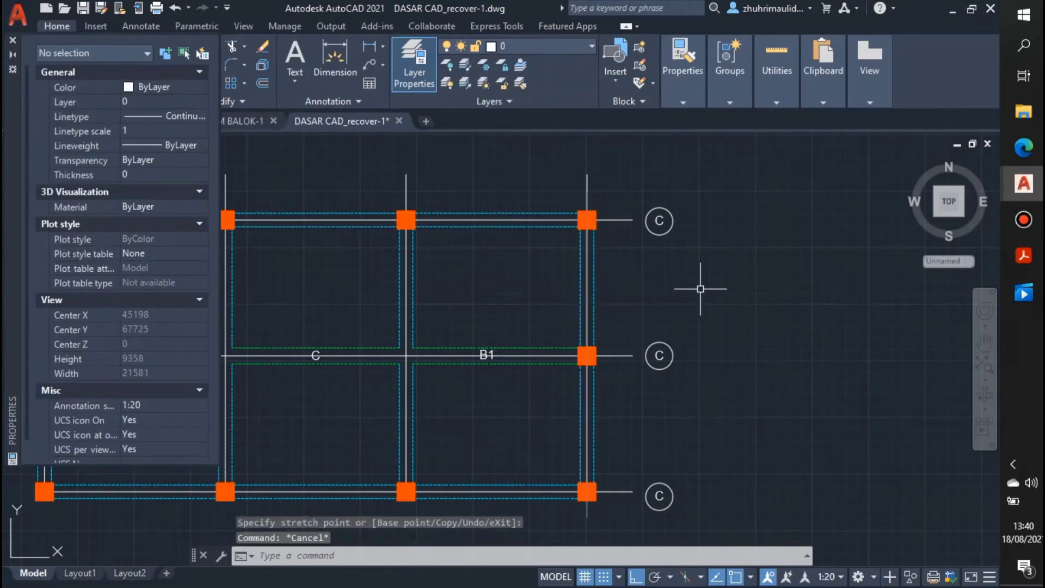
# Step: Draw a half arrowhead from the section line's upper end: a leftward line about 970 mm long and a short slanted stroke back
pyautogui.write('l')
pyautogui.press('Return')
pyautogui.click(586, 192)
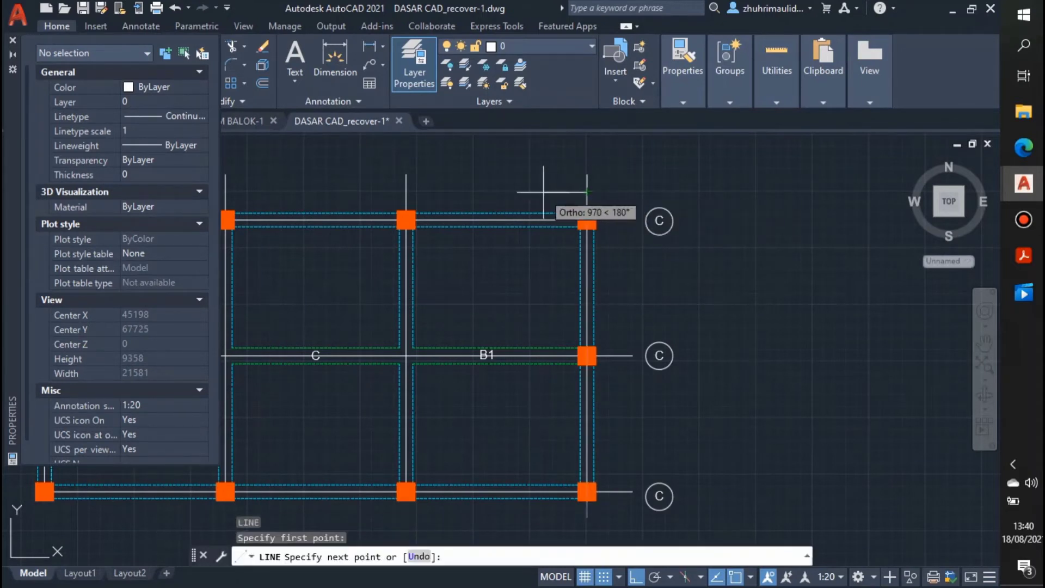
pyautogui.click(543, 191)
pyautogui.press('F8')
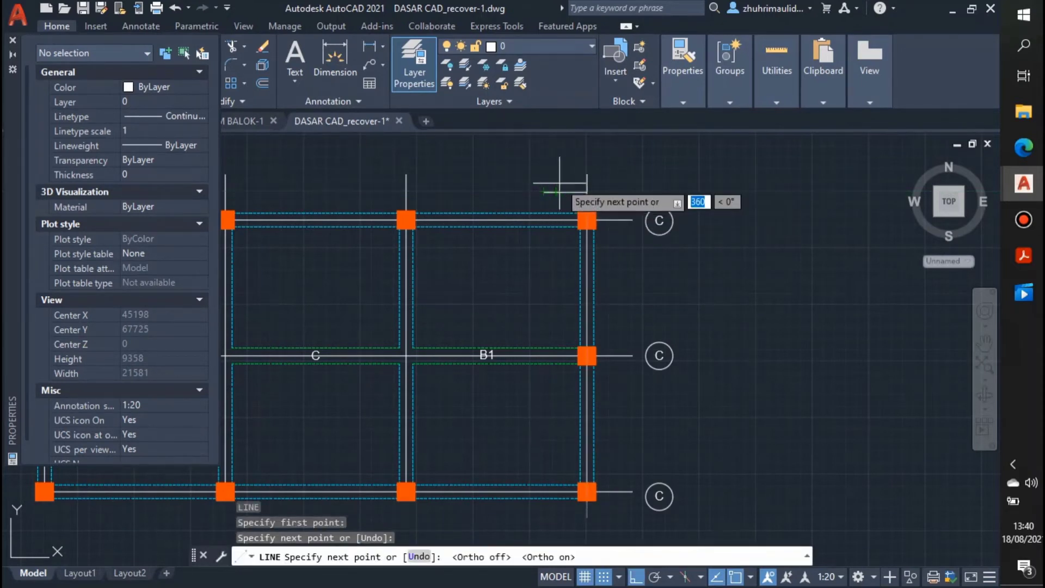
pyautogui.scroll(3, 560, 191)
pyautogui.press('F8')
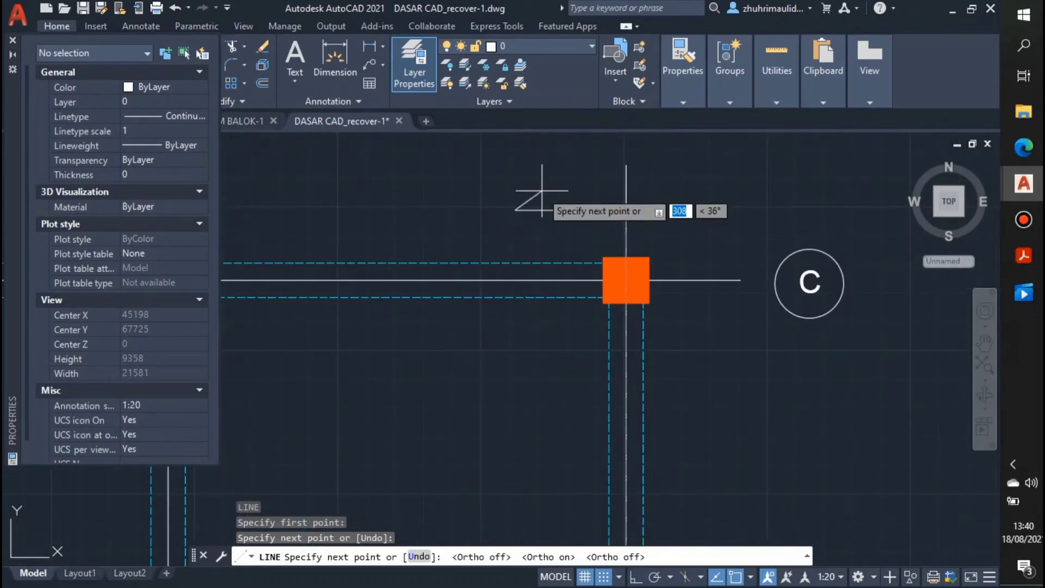
pyautogui.click(587, 190)
pyautogui.press('Escape')
pyautogui.scroll(-3, 562, 195)
# Step: Mirror the section arrow about the horizontal axis through the middle-right column, keeping the original arrow
pyautogui.click(544, 183)
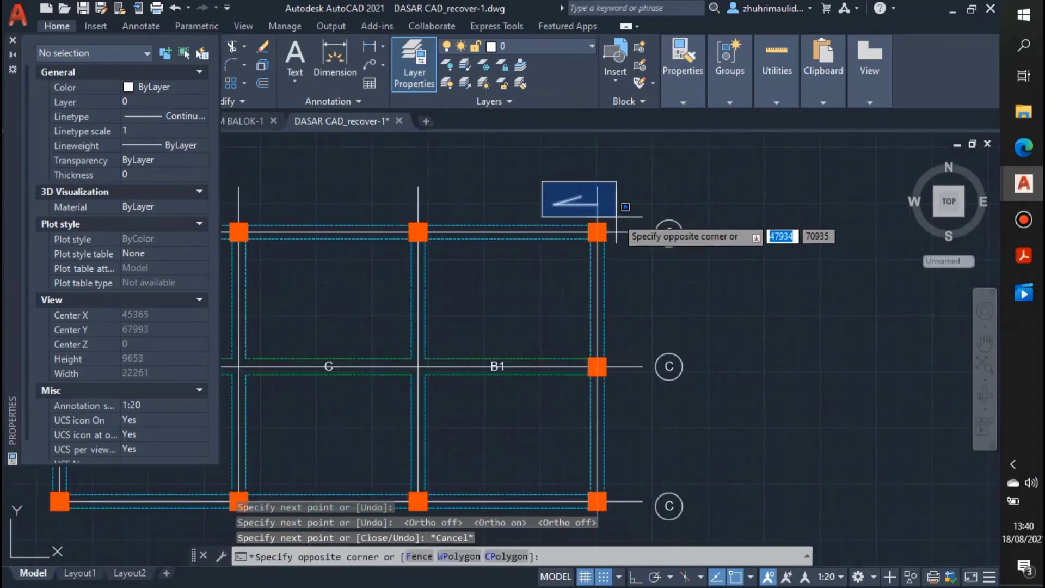
pyautogui.click(618, 228)
pyautogui.write('mi')
pyautogui.press('Return')
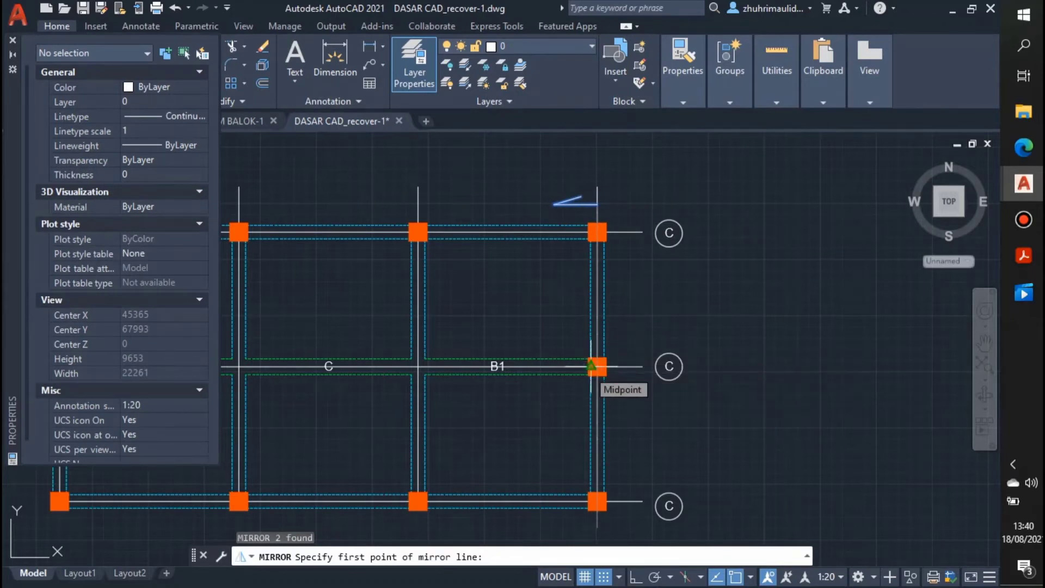
pyautogui.click(597, 366)
pyautogui.press('F8')
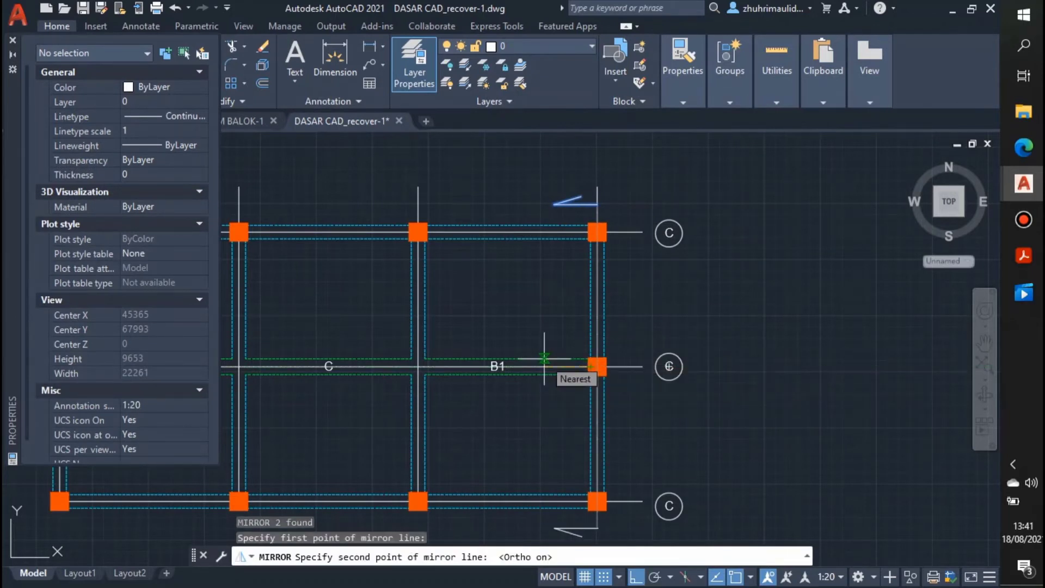
pyautogui.click(536, 365)
pyautogui.press('Return')
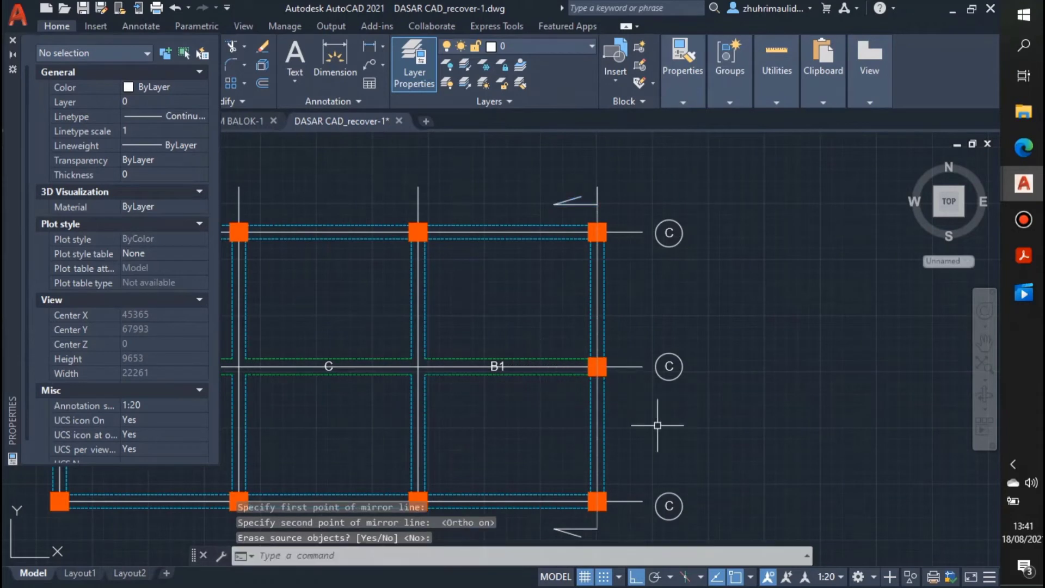
# Step: Copy the B1 beam label to positions beside the upper and lower section arrows
pyautogui.hotkey('ctrl', 'v')
pyautogui.press('Escape')
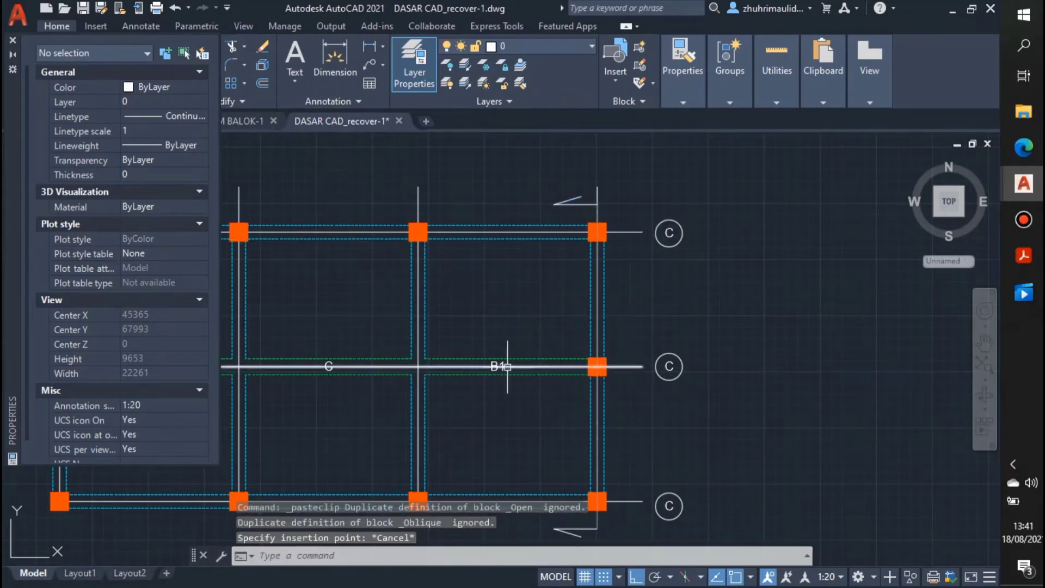
pyautogui.click(507, 366)
pyautogui.write('co')
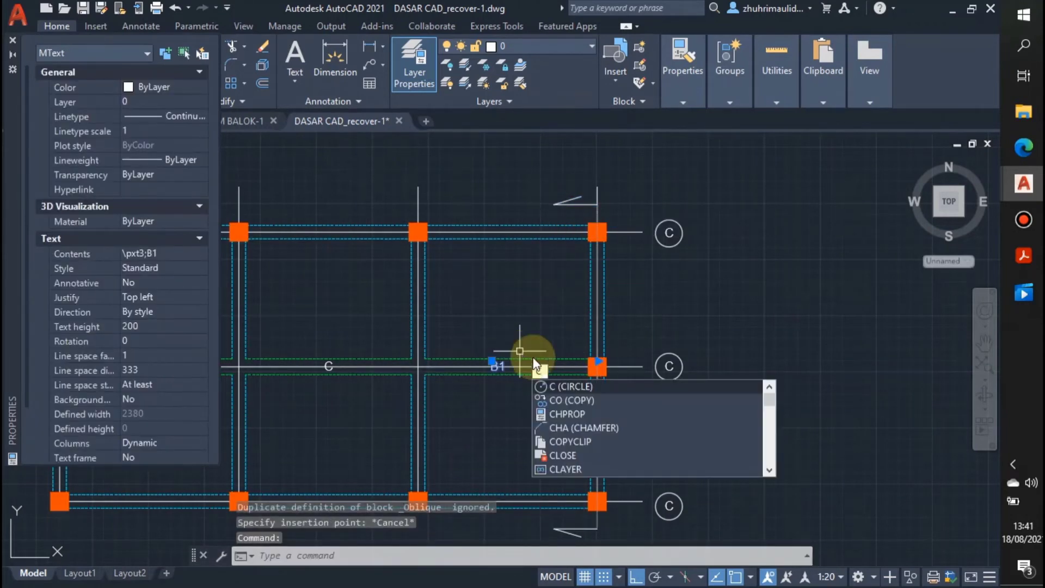
pyautogui.press('Return')
pyautogui.click(496, 366)
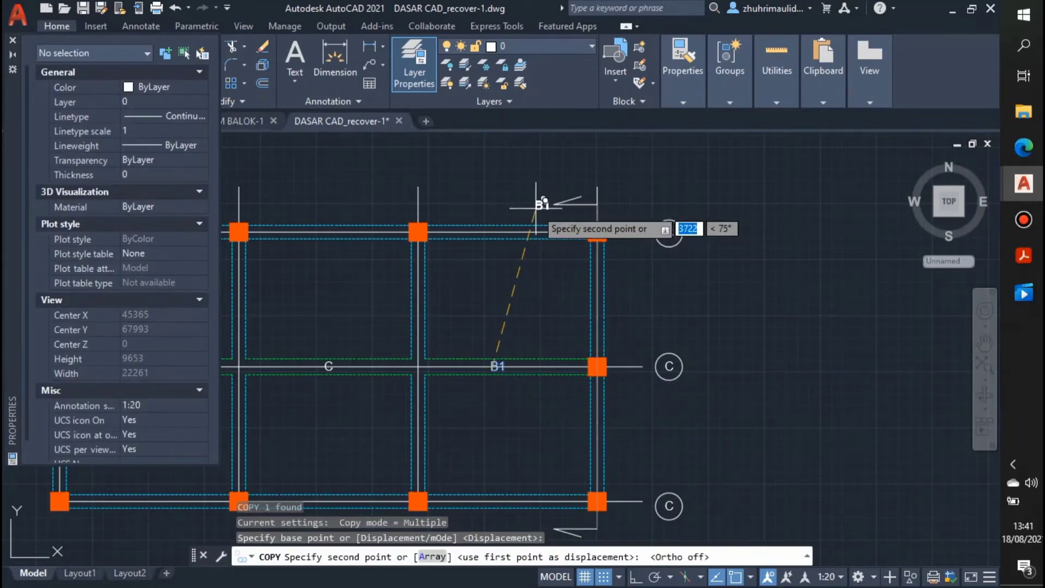
pyautogui.scroll(-3, 511, 389)
pyautogui.scroll(4, 534, 398)
pyautogui.click(538, 405)
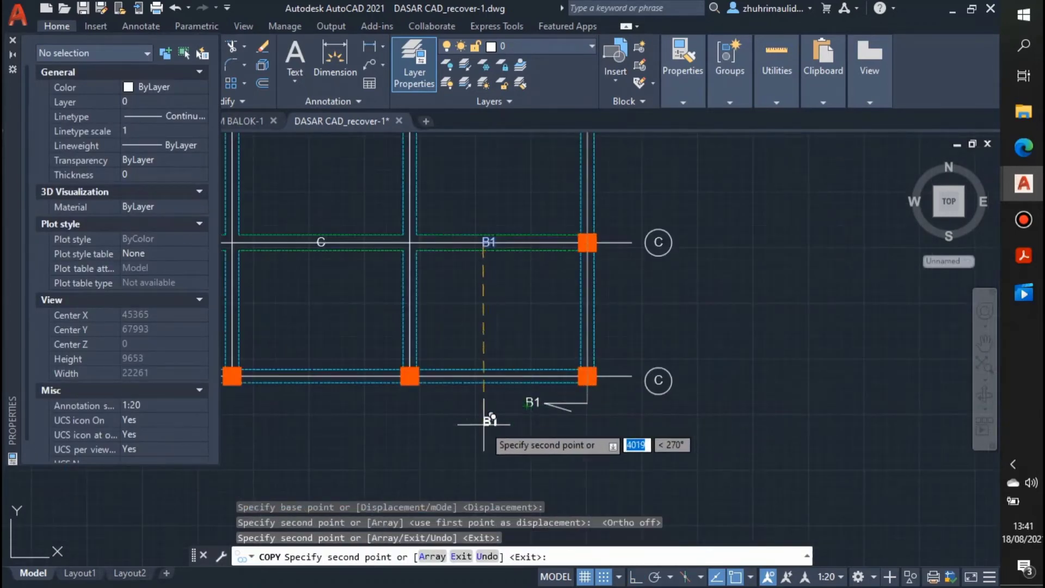
pyautogui.press('Escape')
# Step: Change the text of both labels beside the section arrows to A
pyautogui.doubleClick(540, 404)
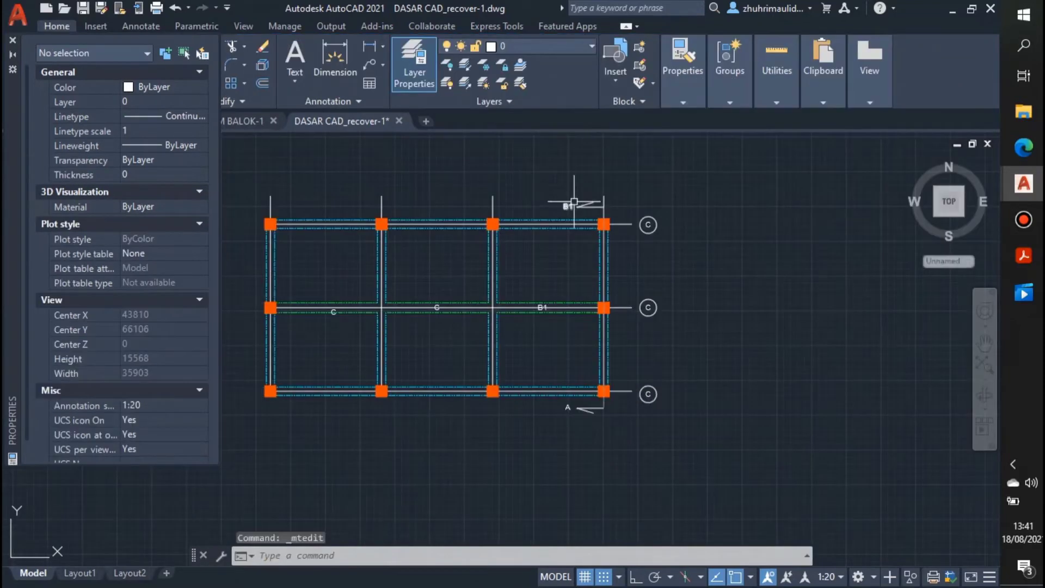
pyautogui.scroll(4, 567, 205)
pyautogui.doubleClick(563, 209)
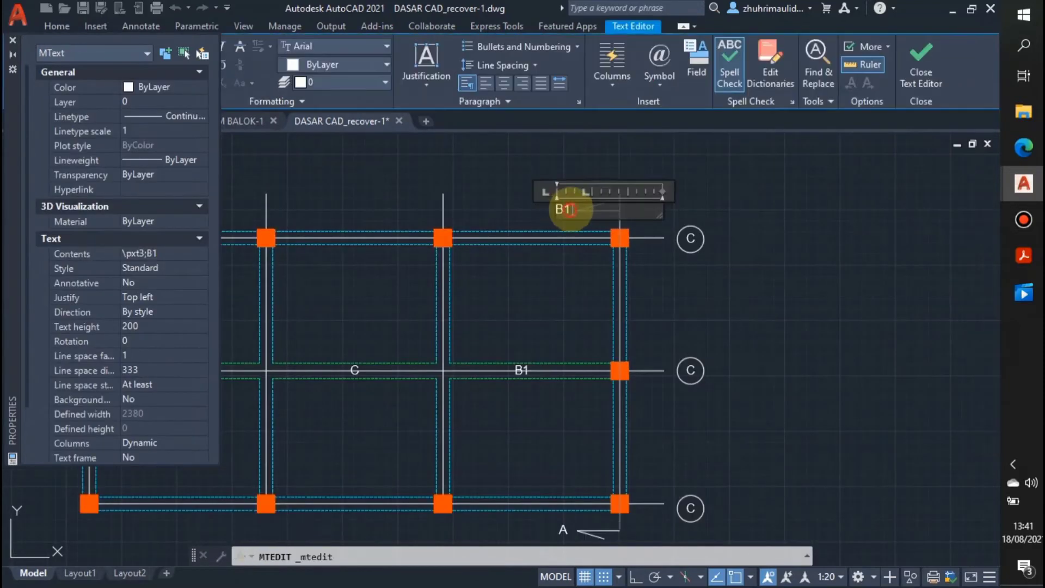
pyautogui.click(590, 240)
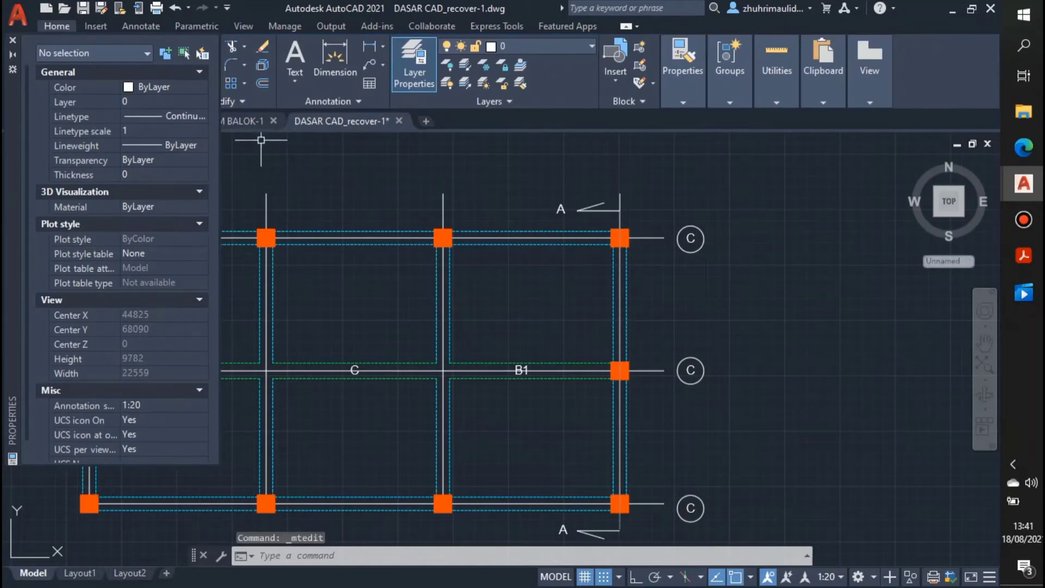
# Step: Examine the plan's section marks, beam labels and dimensions in the reference PDF, and close AutoCAD's Layer Properties Manager
pyautogui.scroll(2, 84, 455)
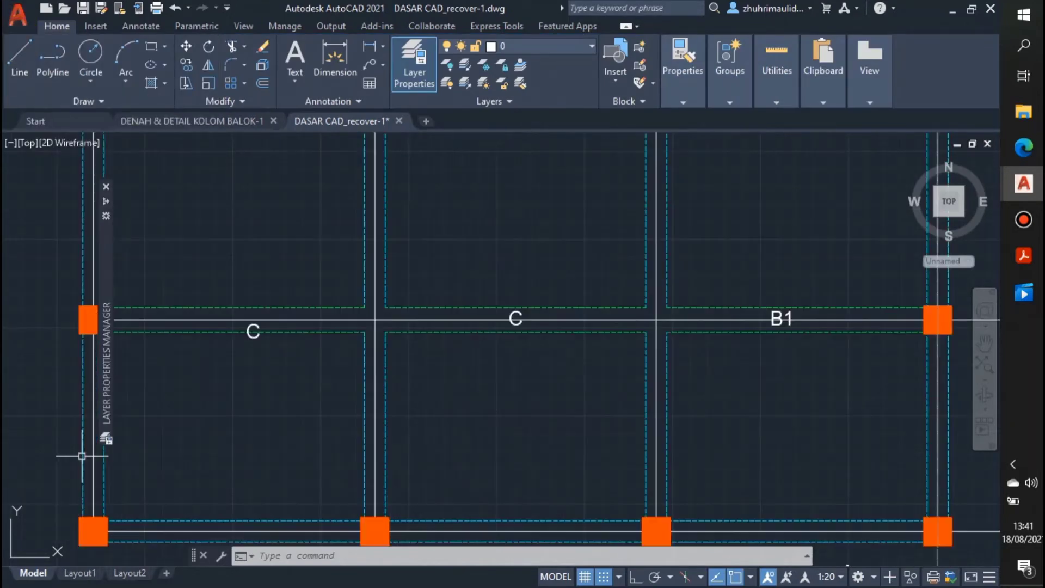
pyautogui.scroll(-2, 81, 456)
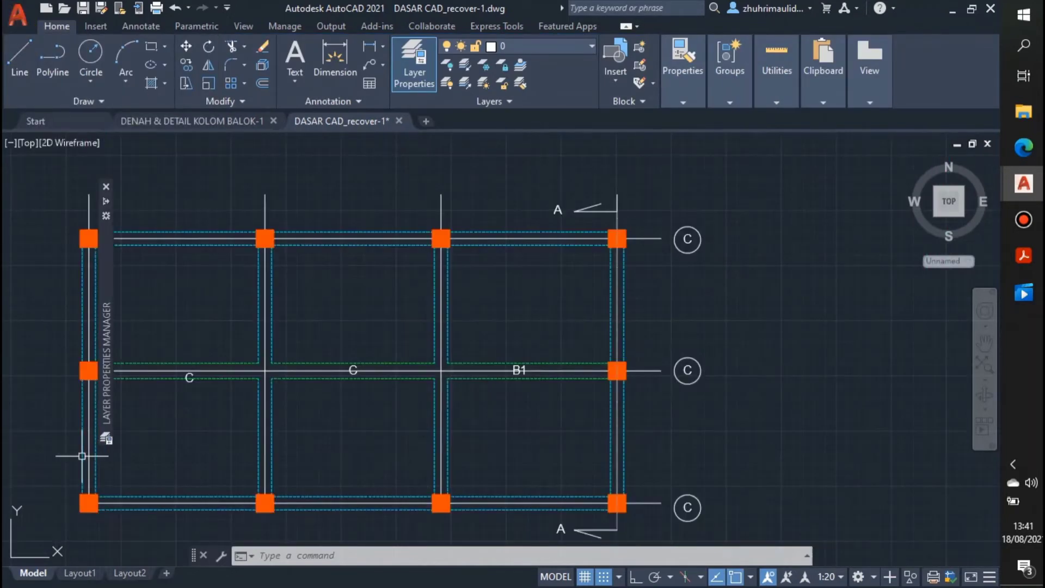
pyautogui.click(1023, 256)
pyautogui.scroll(-1, 475, 347)
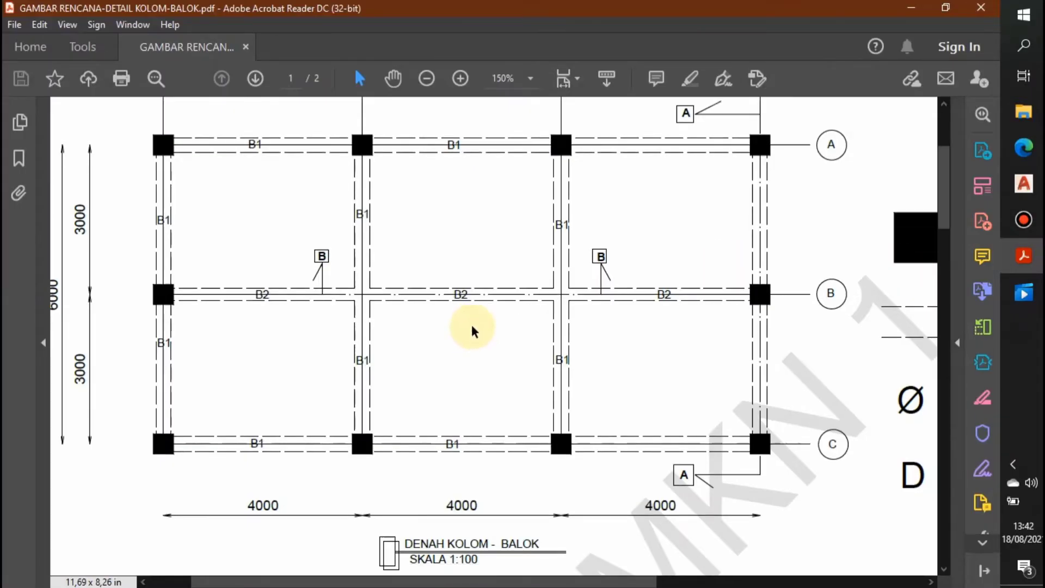
pyautogui.keyDown('ctrl'); pyautogui.scroll(-1, 472, 326); pyautogui.keyUp('ctrl')
pyautogui.keyDown('ctrl'); pyautogui.scroll(1, 472, 326); pyautogui.keyUp('ctrl')
pyautogui.scroll(-1, 472, 335)
pyautogui.keyDown('ctrl'); pyautogui.scroll(-1, 472, 326); pyautogui.keyUp('ctrl')
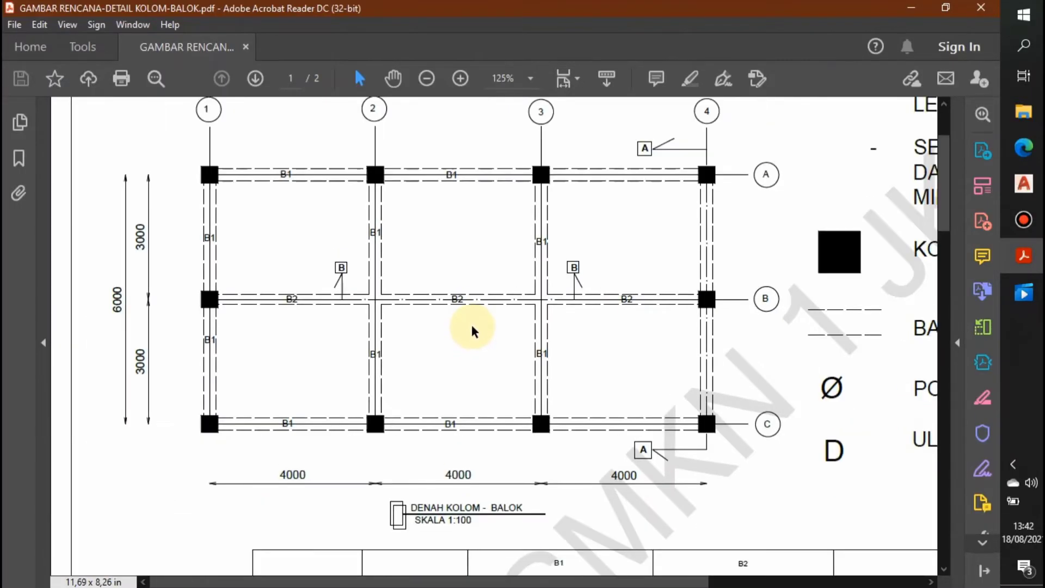
pyautogui.keyDown('ctrl'); pyautogui.scroll(1, 472, 330); pyautogui.keyUp('ctrl')
pyautogui.scroll(-1, 474, 340)
pyautogui.keyDown('ctrl'); pyautogui.scroll(-1, 472, 330); pyautogui.keyUp('ctrl')
pyautogui.click(1023, 184)
pyautogui.click(108, 190)
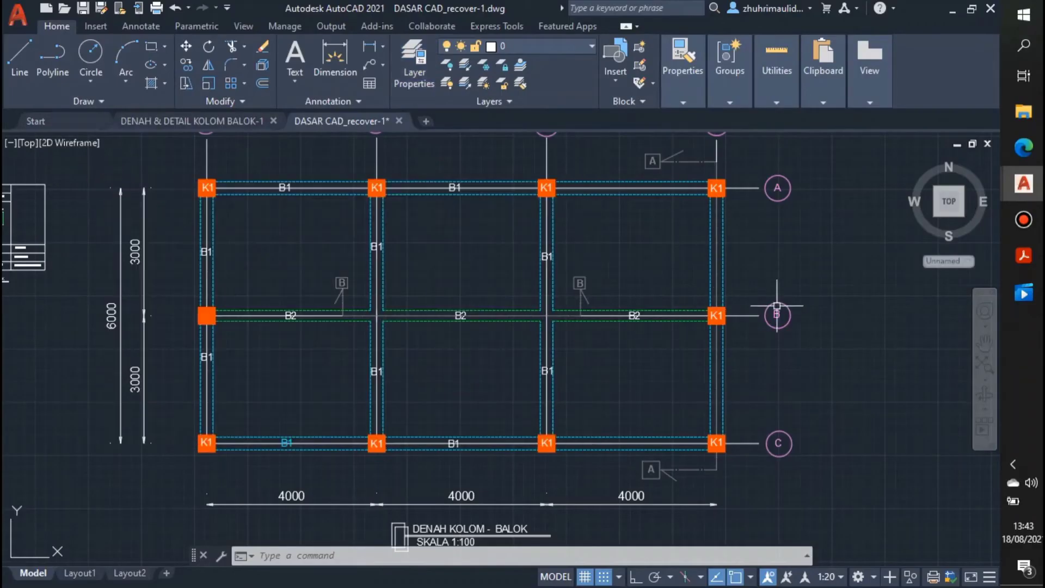
# Step: Check the K1, B1 and B2 reinforcement detail table in the reference PDF and return to DASAR CAD_recover-1.dwg
pyautogui.moveTo(816, 279)
pyautogui.mouseDown(button='middle')
pyautogui.moveTo(778, 328)
pyautogui.moveTo(787, 302)
pyautogui.moveTo(771, 305)
pyautogui.mouseUp(button='middle')
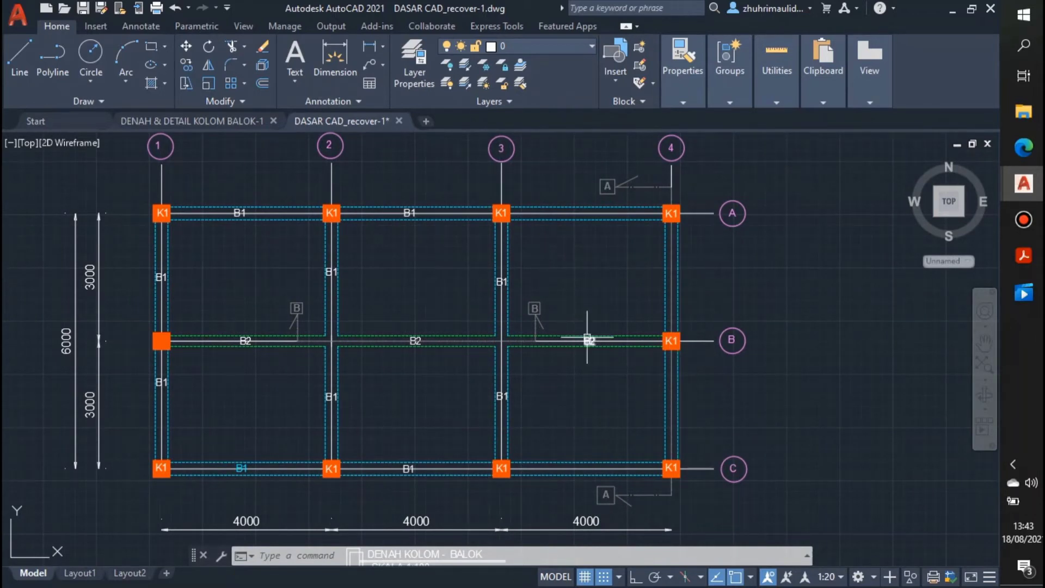
pyautogui.click(1023, 254)
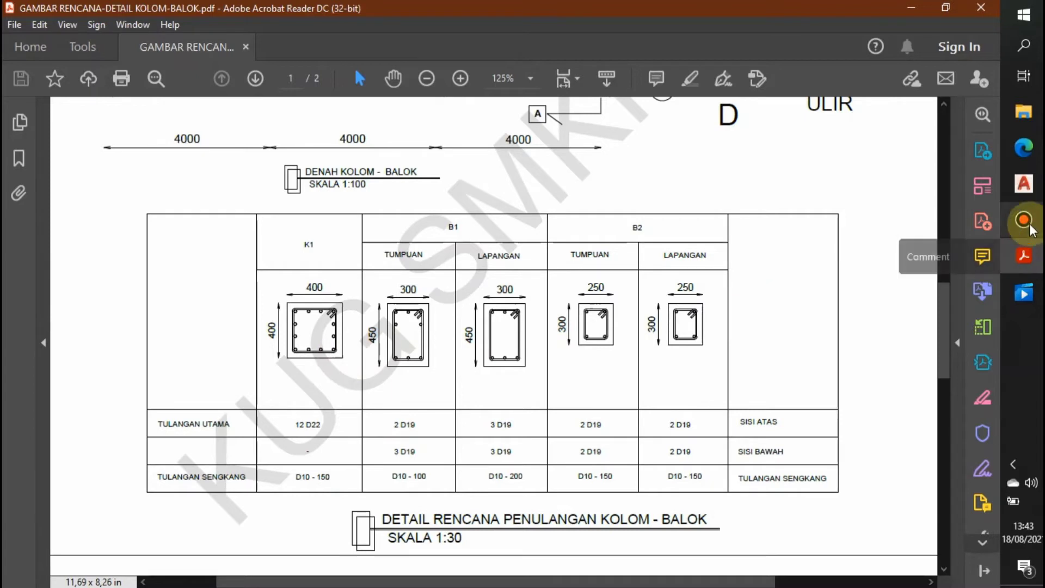
pyautogui.click(1025, 198)
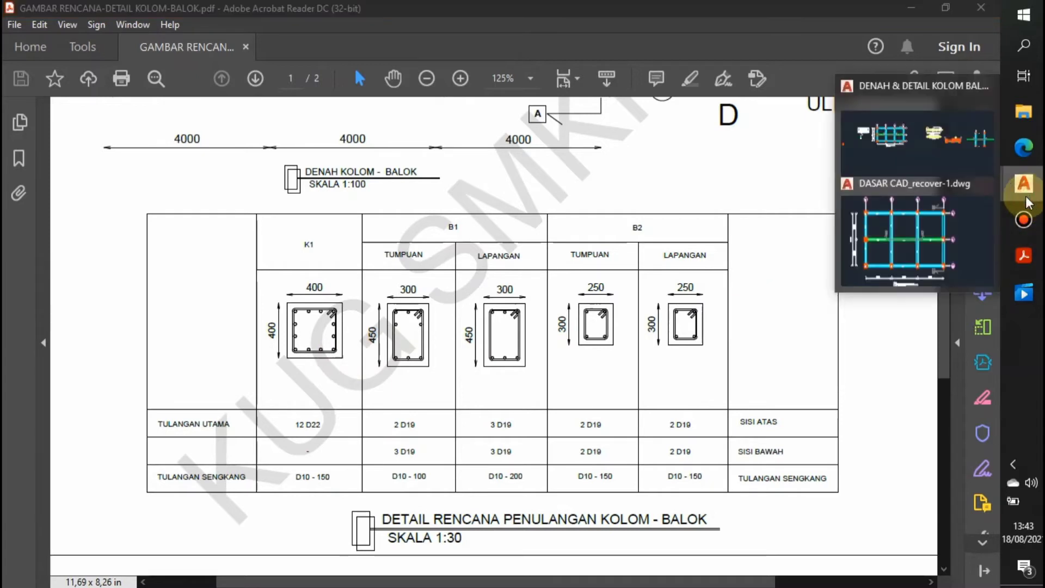
pyautogui.click(933, 249)
# Step: Draw a 400 by 400 mm rectangle in empty space for the K1 column section
pyautogui.write('rec')
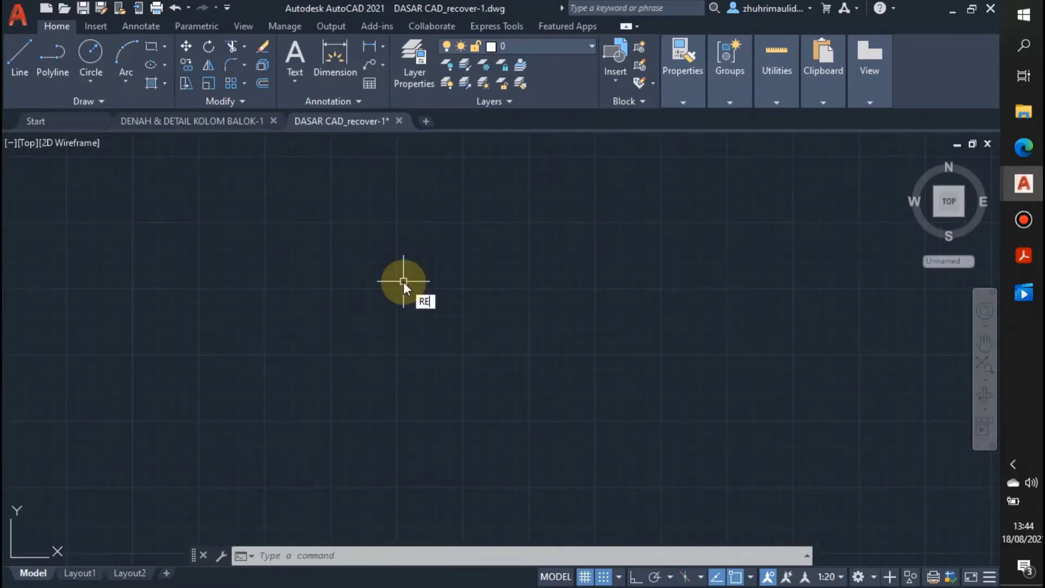
pyautogui.press('Return')
pyautogui.click(369, 259)
pyautogui.click(448, 365)
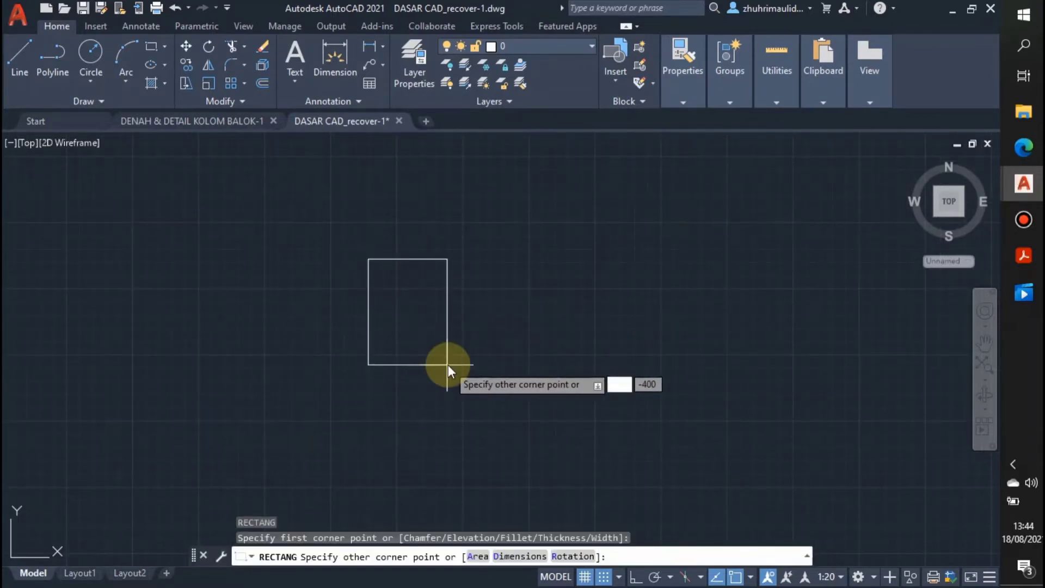
pyautogui.write('400')
pyautogui.press('Tab')
pyautogui.write('400')
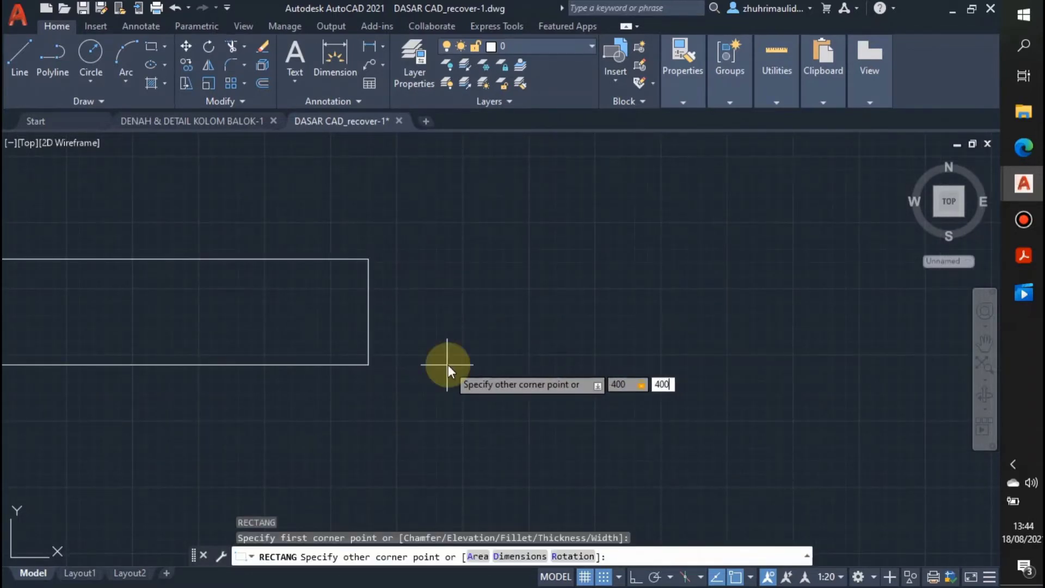
pyautogui.press('Return')
pyautogui.scroll(3, 432, 136)
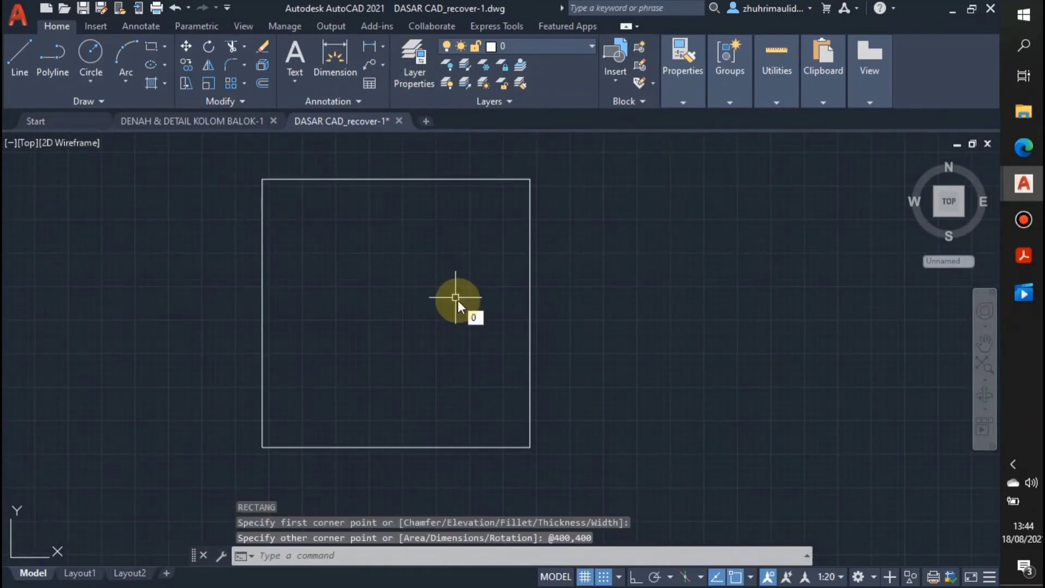
pyautogui.press('Escape')
pyautogui.press('Escape')
pyautogui.press('Escape')
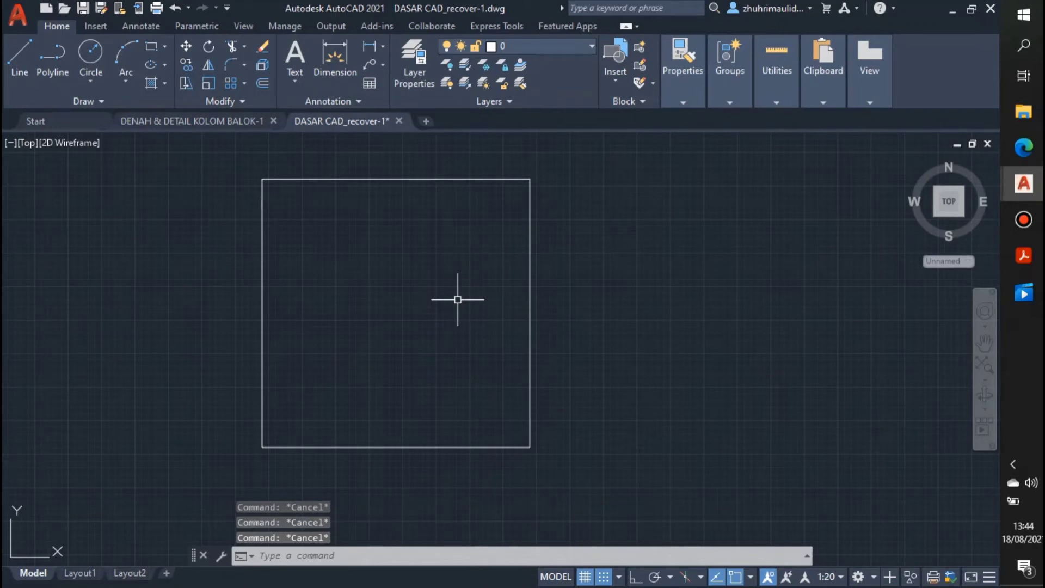
# Step: Offset the 400 mm column square inward by 40 mm
pyautogui.write('o')
pyautogui.press('Return')
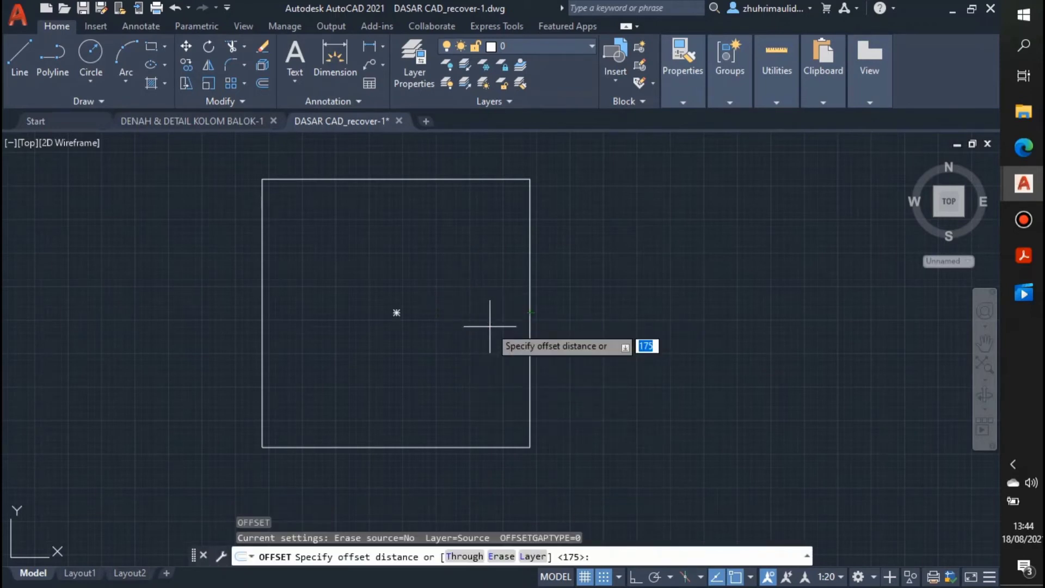
pyautogui.write('40')
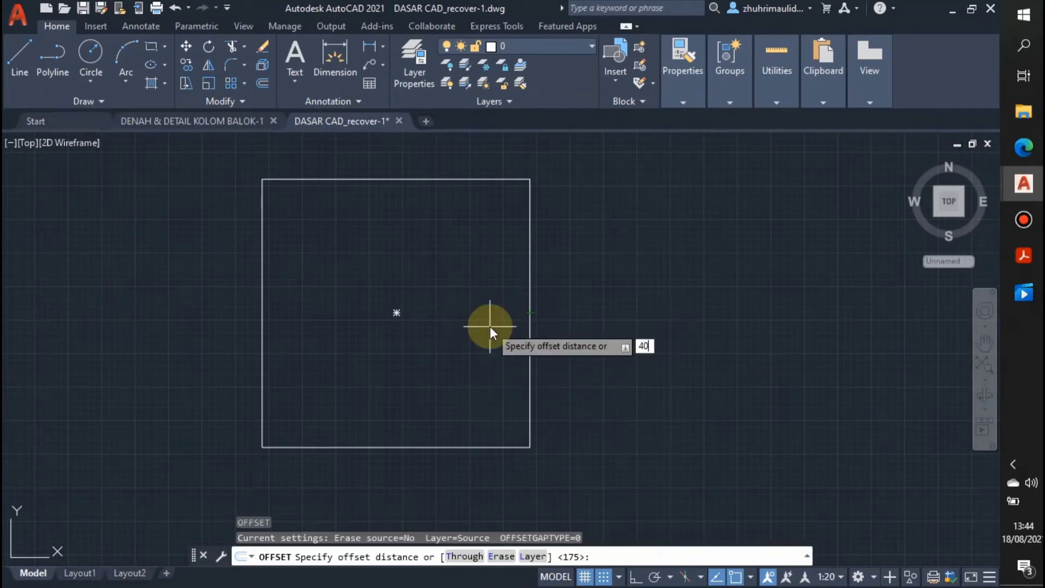
pyautogui.press('Return')
pyautogui.click(529, 322)
pyautogui.click(445, 326)
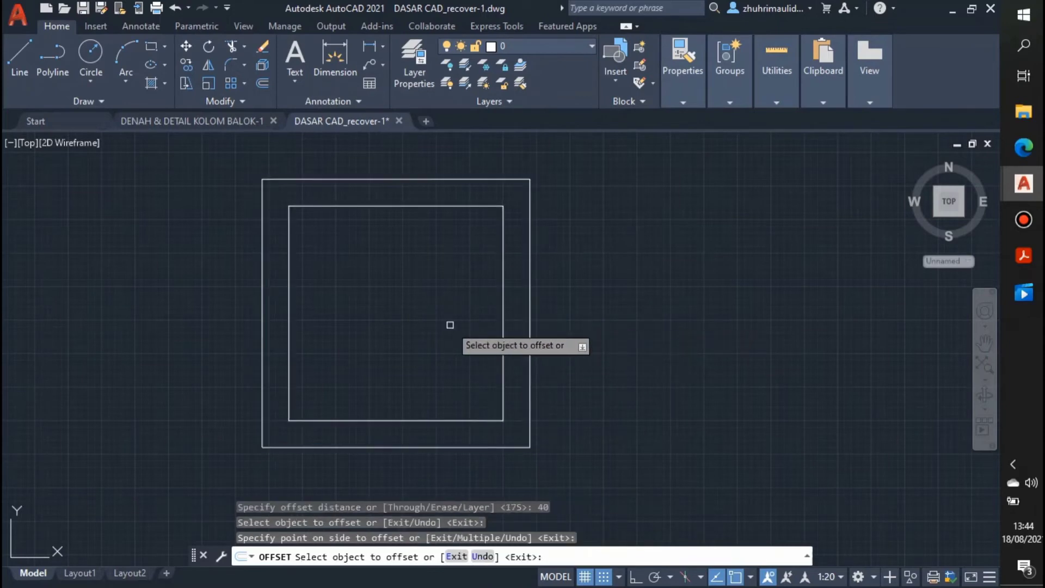
pyautogui.moveTo(1023, 256)
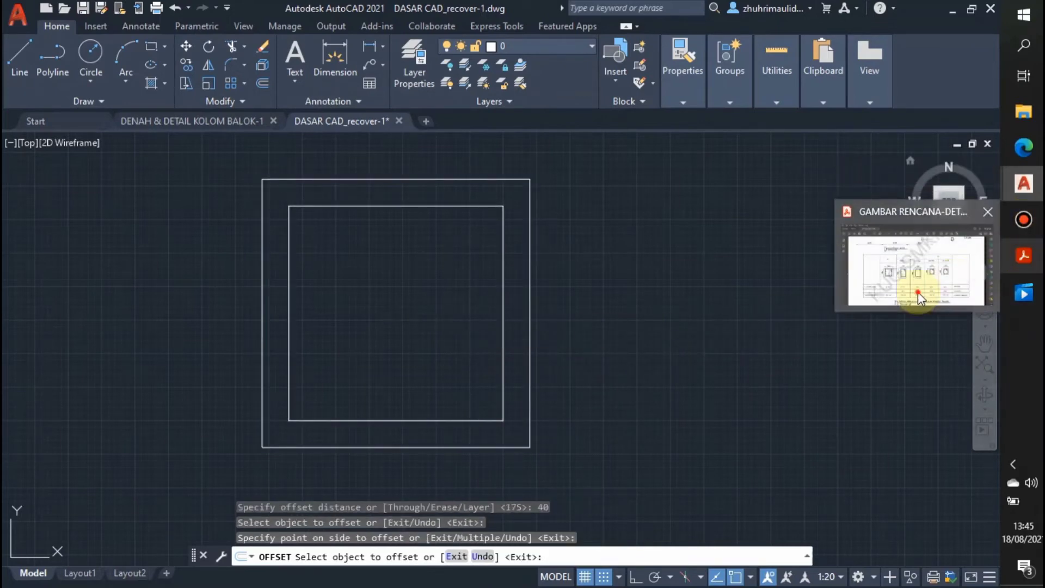
# Step: Check the K1 stirrup specification in the reference PDF's reinforcement table and return to the AutoCAD drawing
pyautogui.click(917, 291)
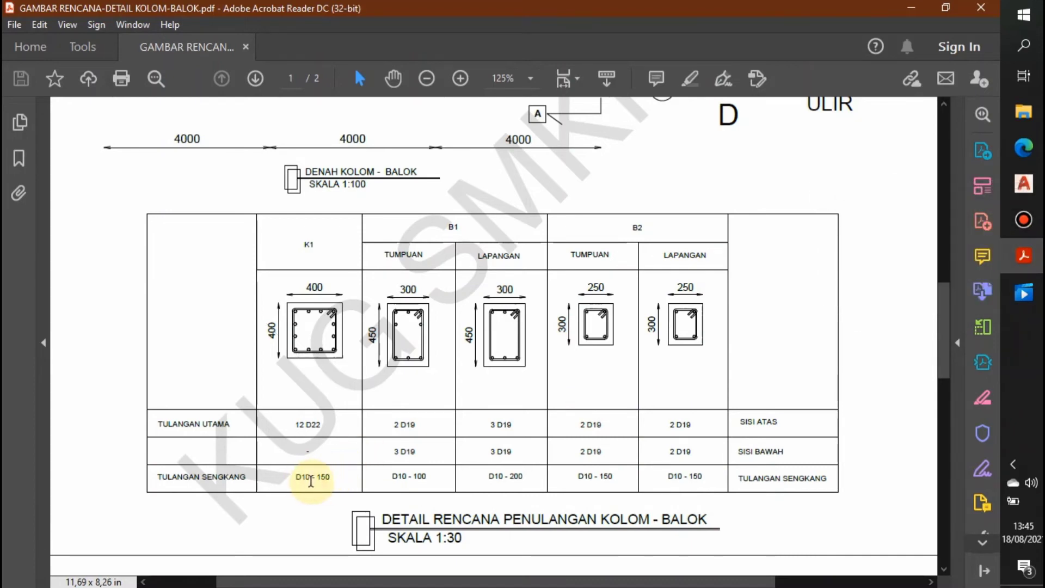
pyautogui.moveTo(1023, 220)
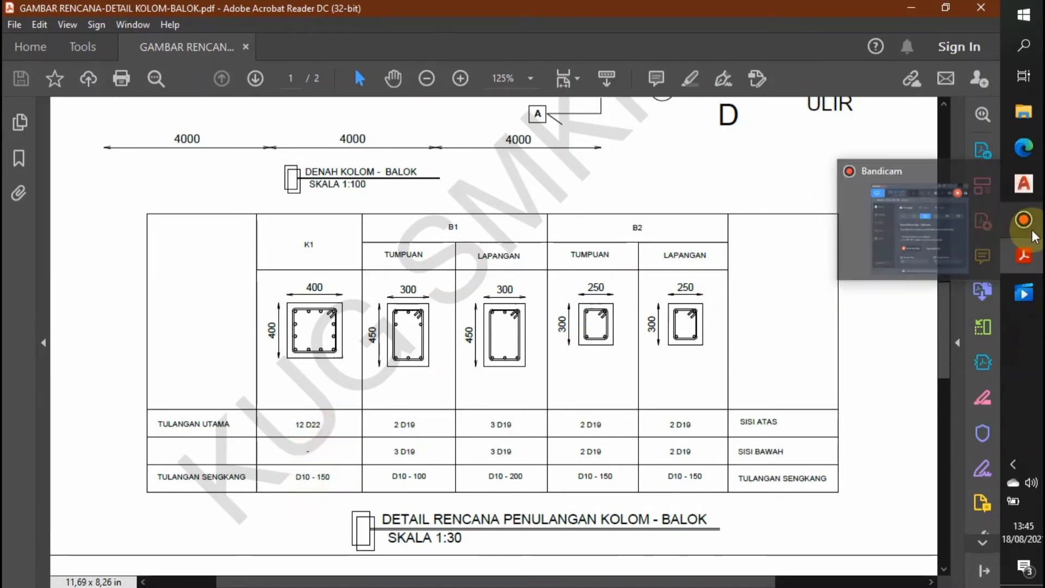
pyautogui.moveTo(1023, 183)
pyautogui.click(973, 227)
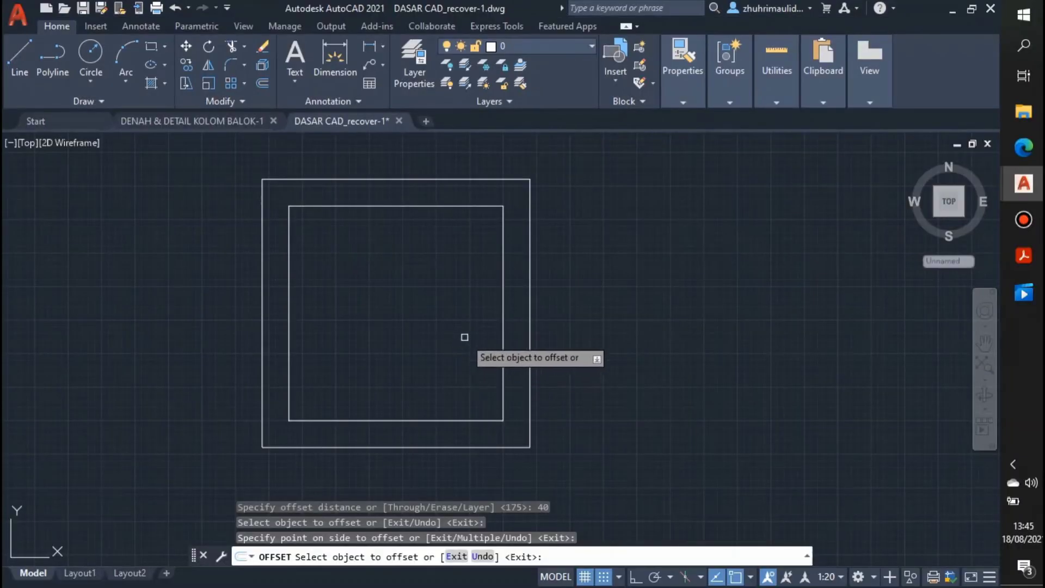
# Step: Offset the inner square of the K1 section inward by 10 mm to form the stirrup thickness
pyautogui.press('Escape')
pyautogui.write('o')
pyautogui.press('Return')
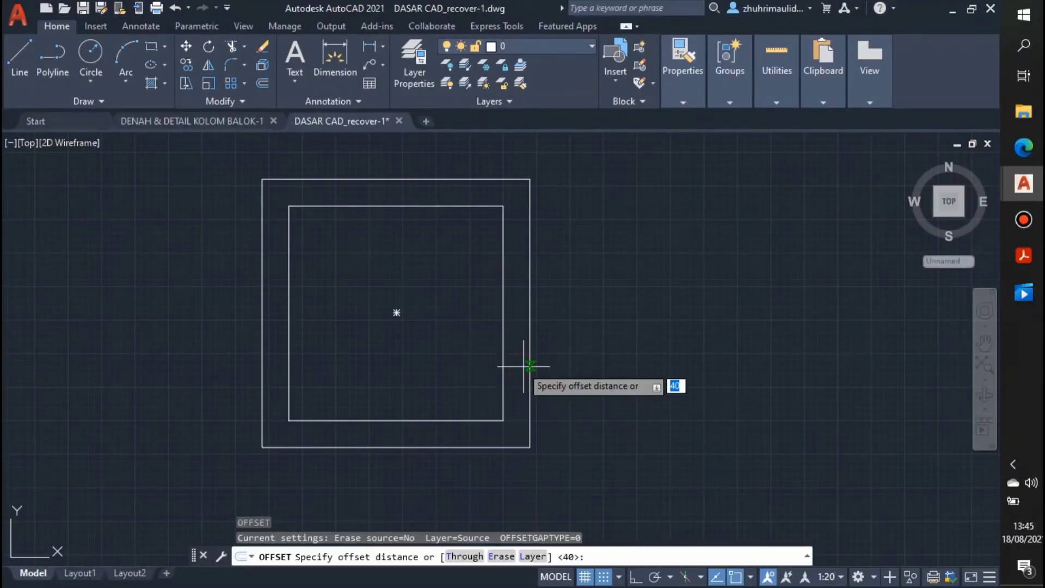
pyautogui.press('Return')
pyautogui.click(503, 379)
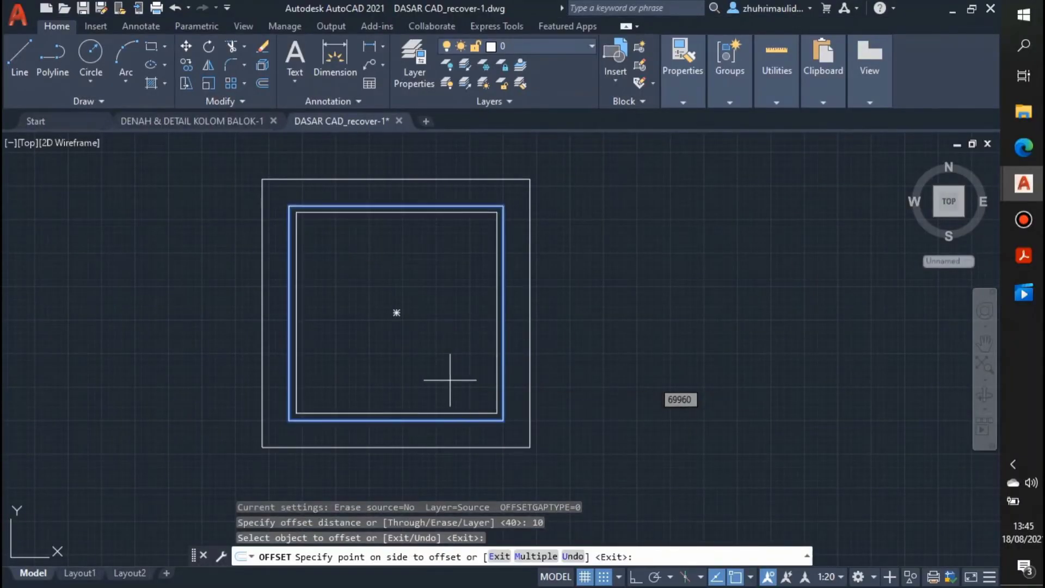
pyautogui.click(424, 382)
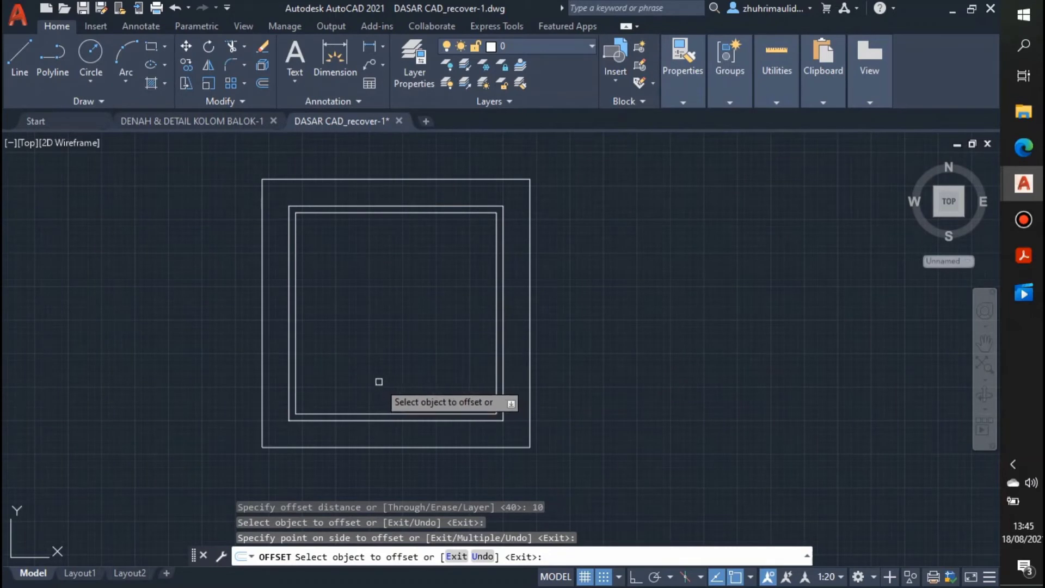
pyautogui.press('Escape')
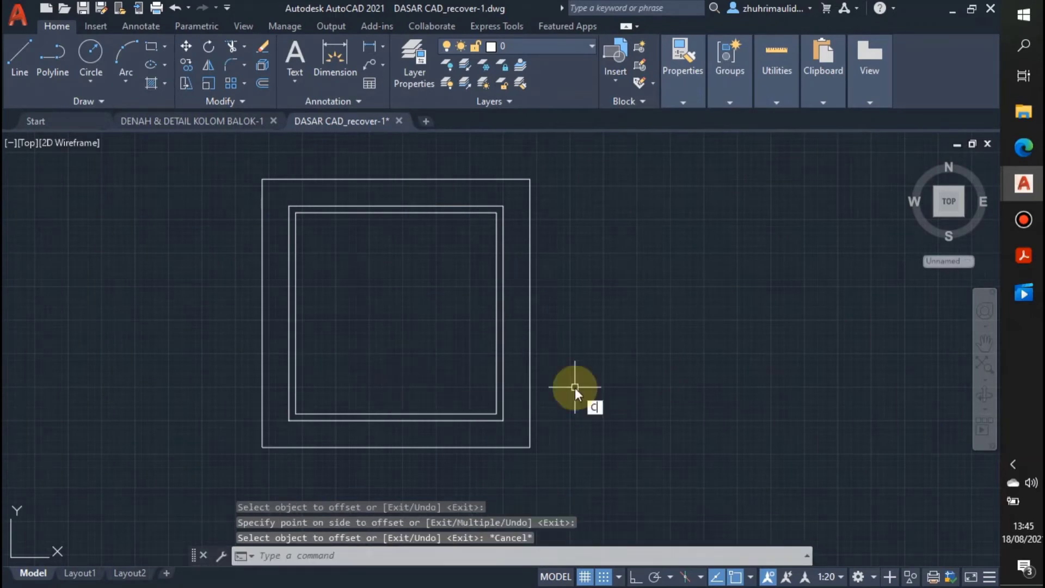
# Step: Draw a circle with an 11 mm radius in the empty space to the right of the K1 section
pyautogui.write('c')
pyautogui.press('Return')
pyautogui.click(604, 393)
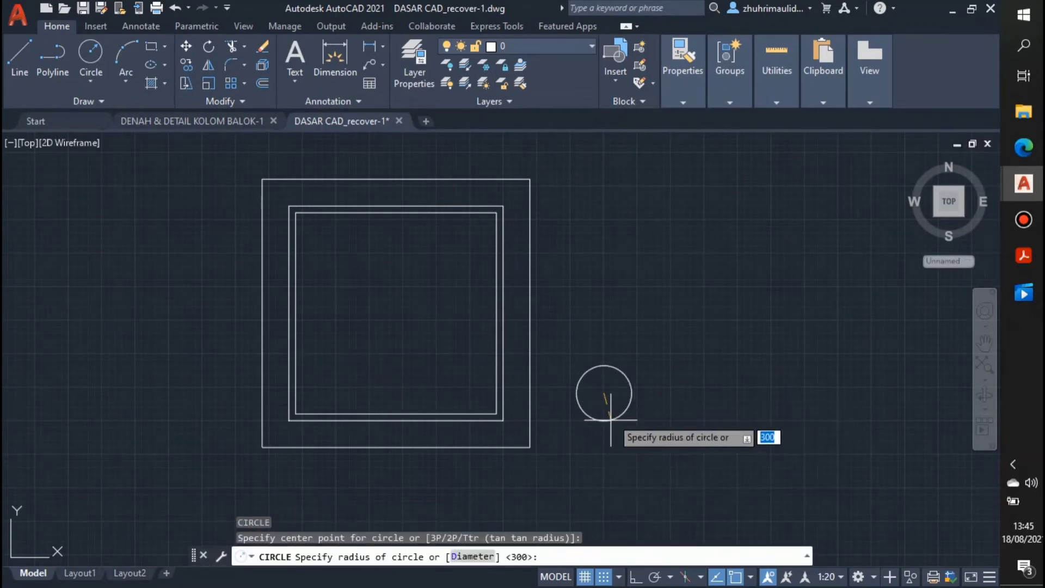
pyautogui.write('11')
pyautogui.press('Return')
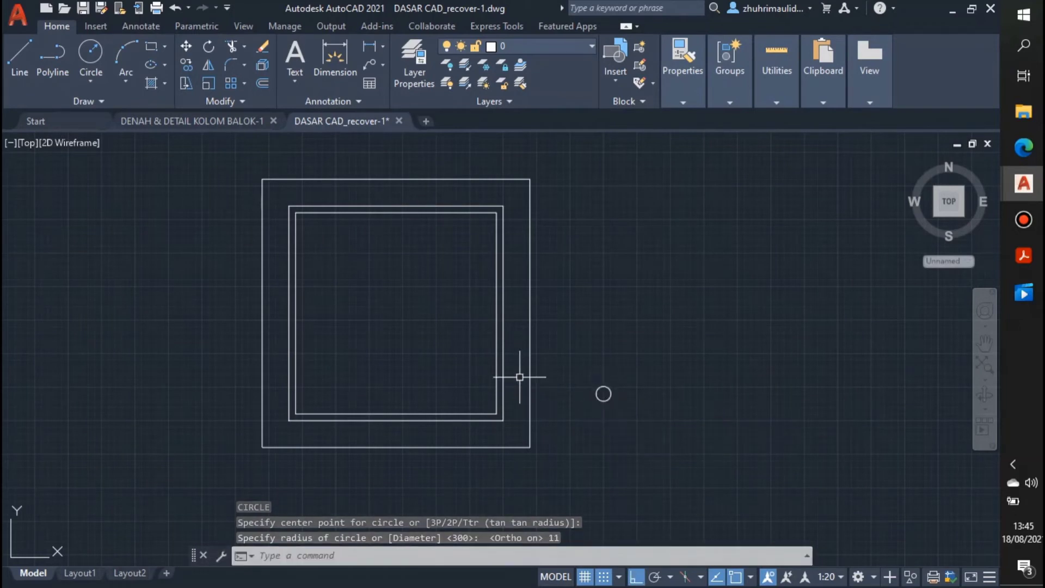
# Step: Check the rebar circle's diameter in its properties and close the Properties palette
pyautogui.click(602, 393)
pyautogui.rightClick(605, 395)
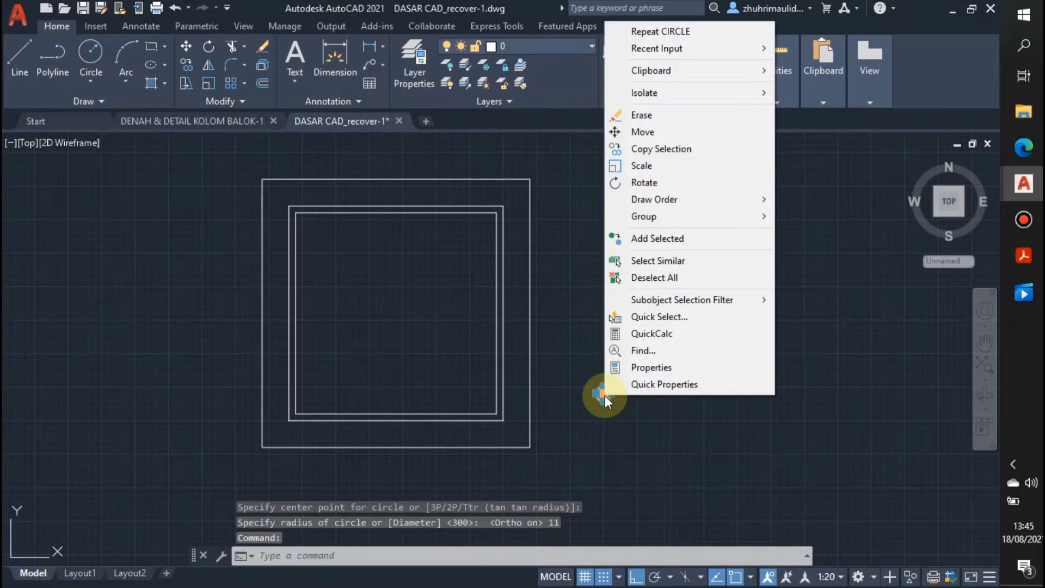
pyautogui.click(652, 368)
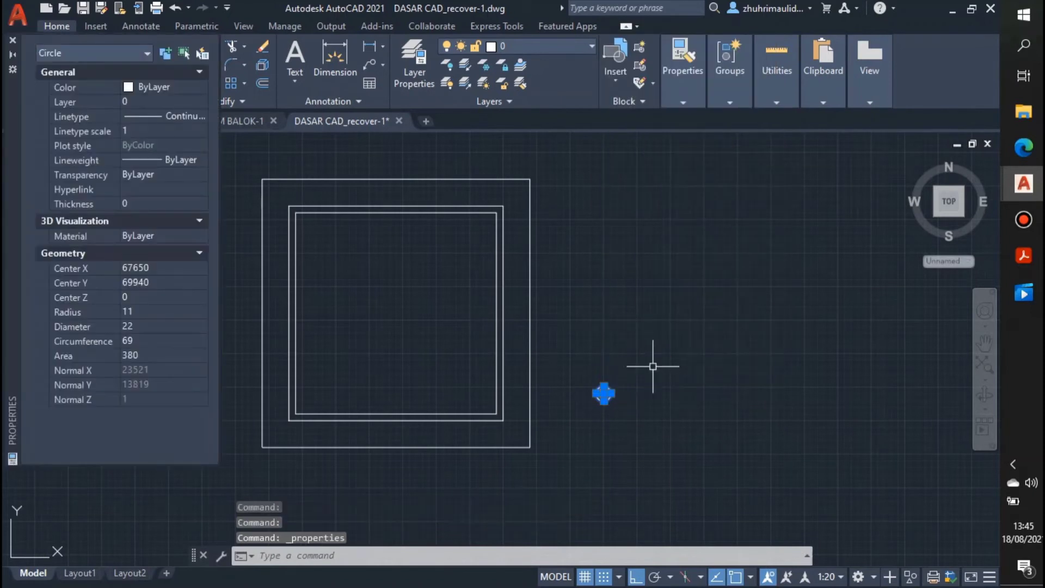
pyautogui.click(138, 326)
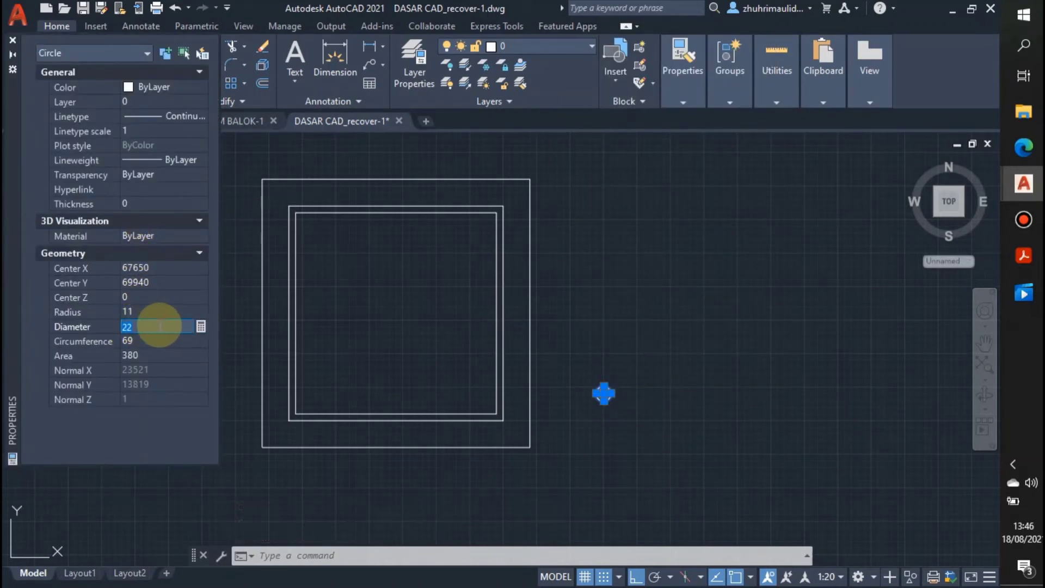
pyautogui.click(13, 40)
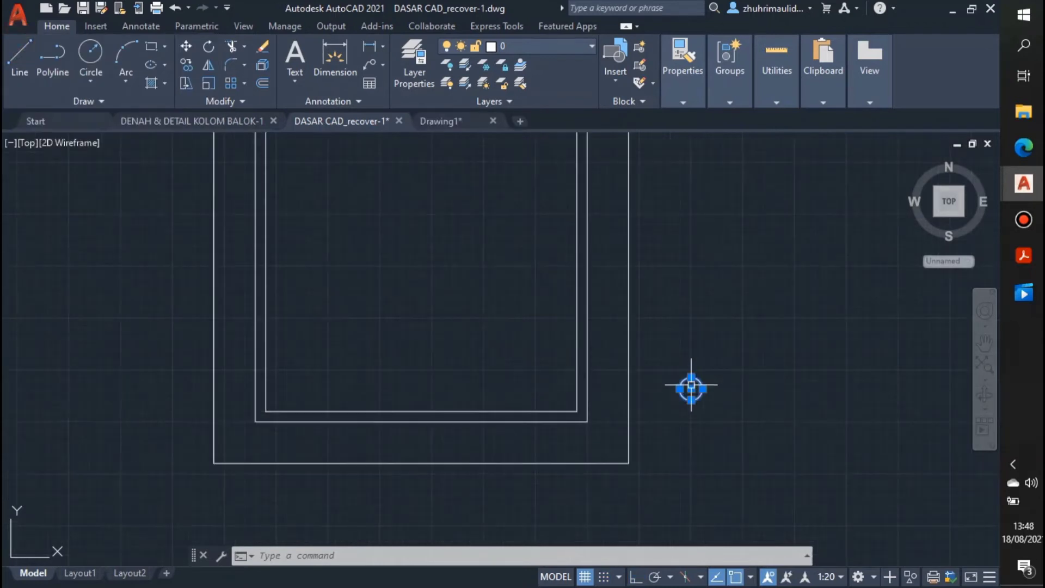
# Step: Move the rebar circle into the lower-right inside corner of the stirrup, touching both inner edges
pyautogui.click(691, 387)
pyautogui.scroll(2, 563, 393)
pyautogui.scroll(3, 566, 396)
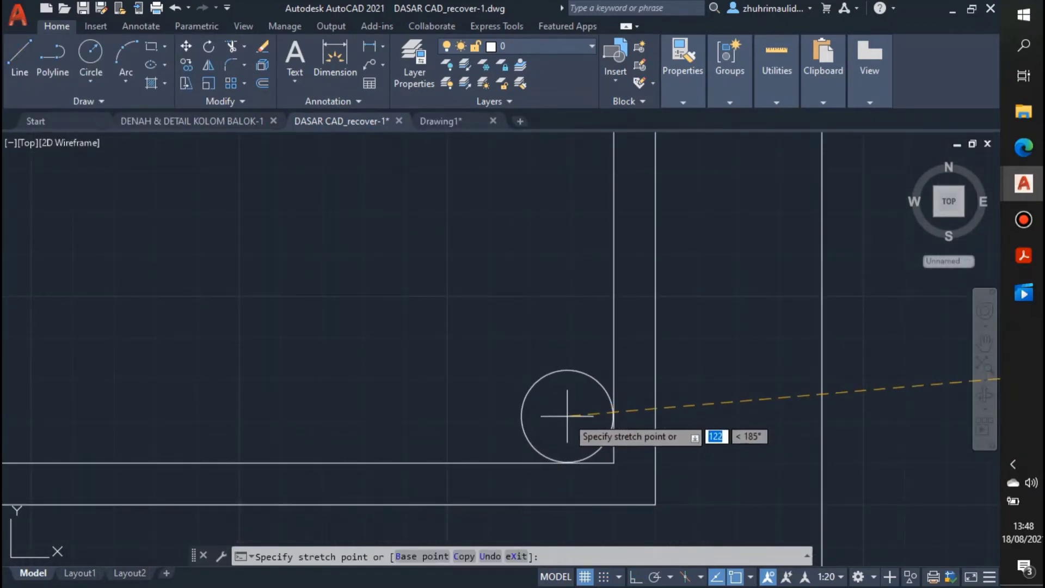
pyautogui.click(566, 416)
pyautogui.scroll(-4, 522, 395)
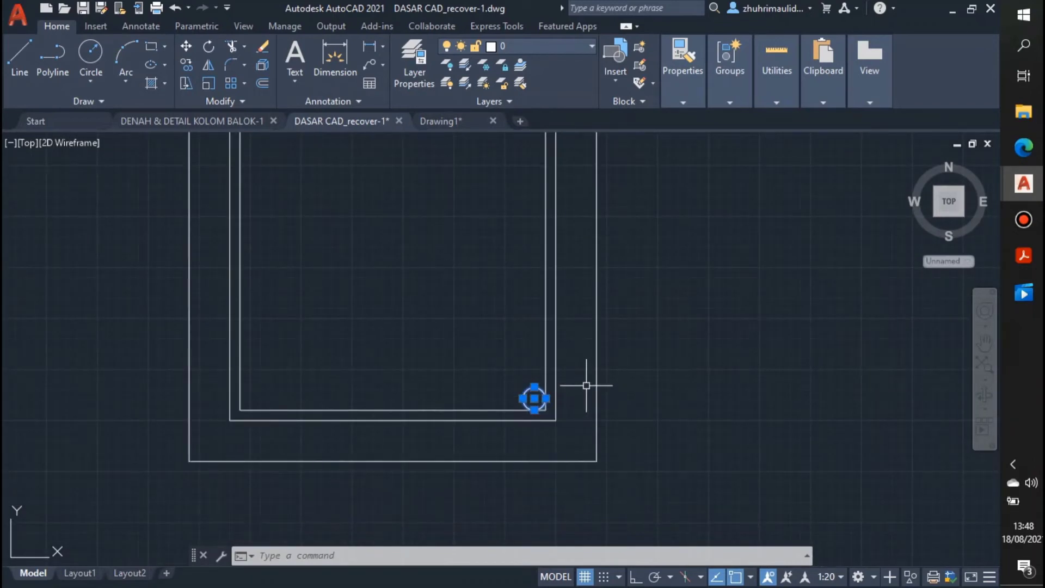
# Step: Mirror the lower-right rebar circle about the column's vertical centreline, keeping the original
pyautogui.write('MI')
pyautogui.press('Return')
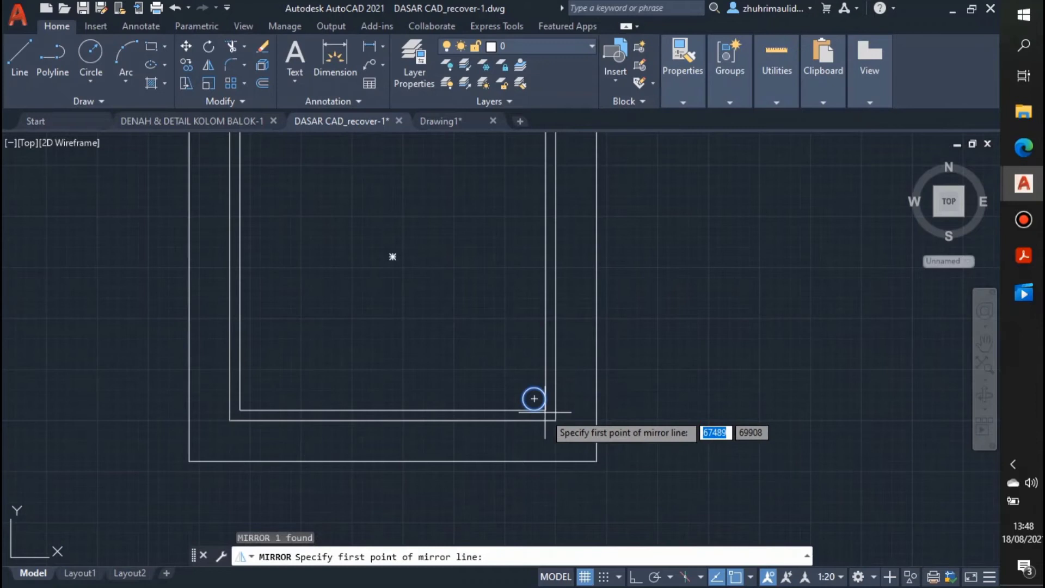
pyautogui.click(392, 460)
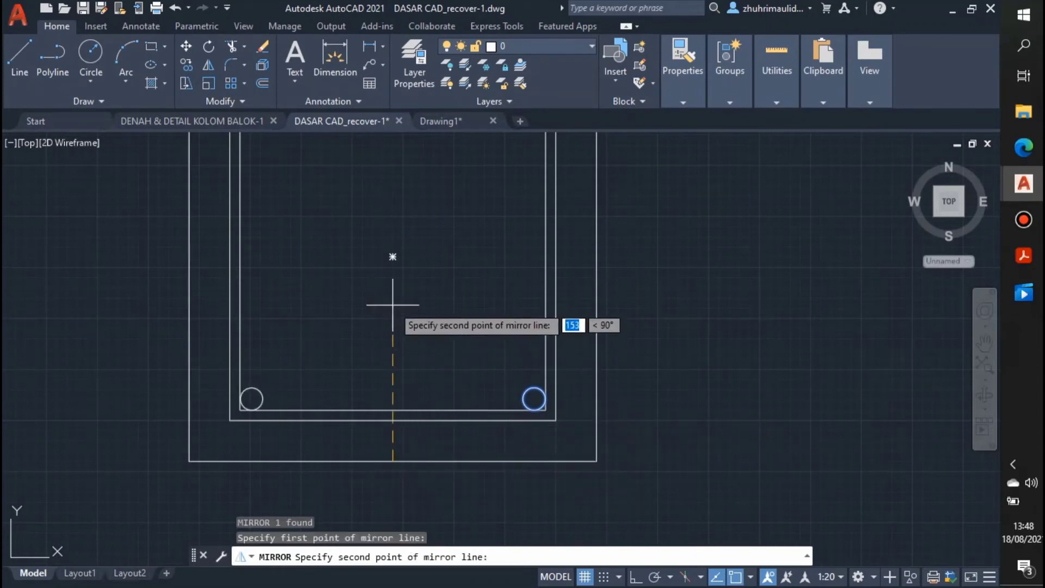
pyautogui.click(392, 304)
pyautogui.press('Return')
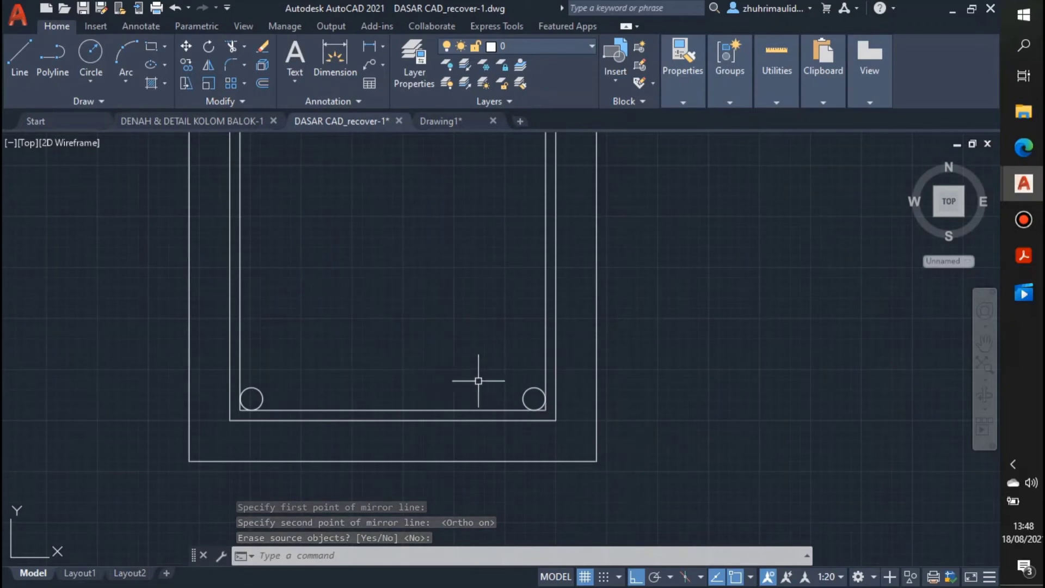
# Step: Copy the lower-right rebar circle 90 mm and 180 mm to the left along the bottom row
pyautogui.click(522, 405)
pyautogui.write('co')
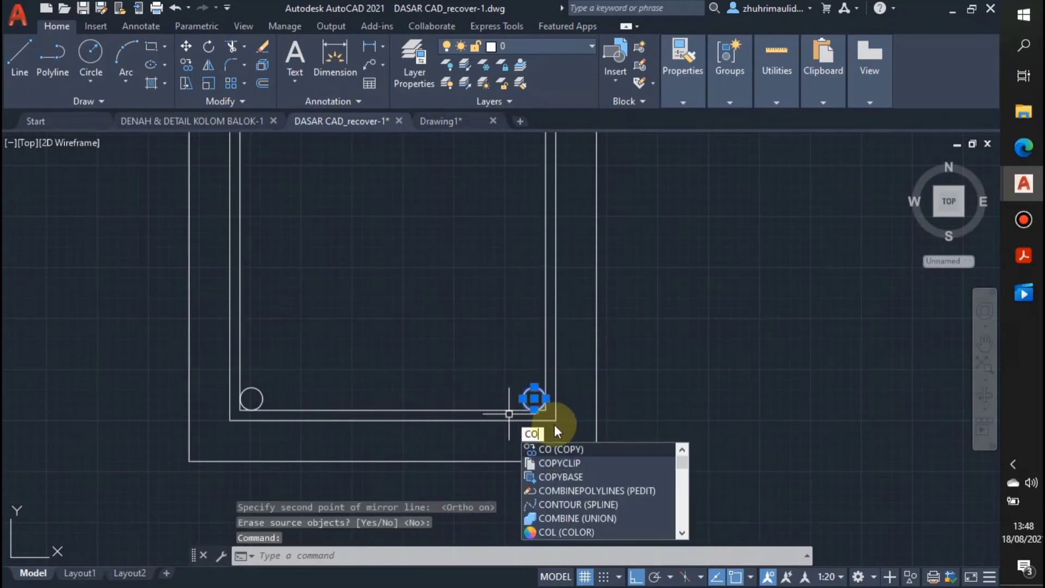
pyautogui.press('Return')
pyautogui.click(534, 398)
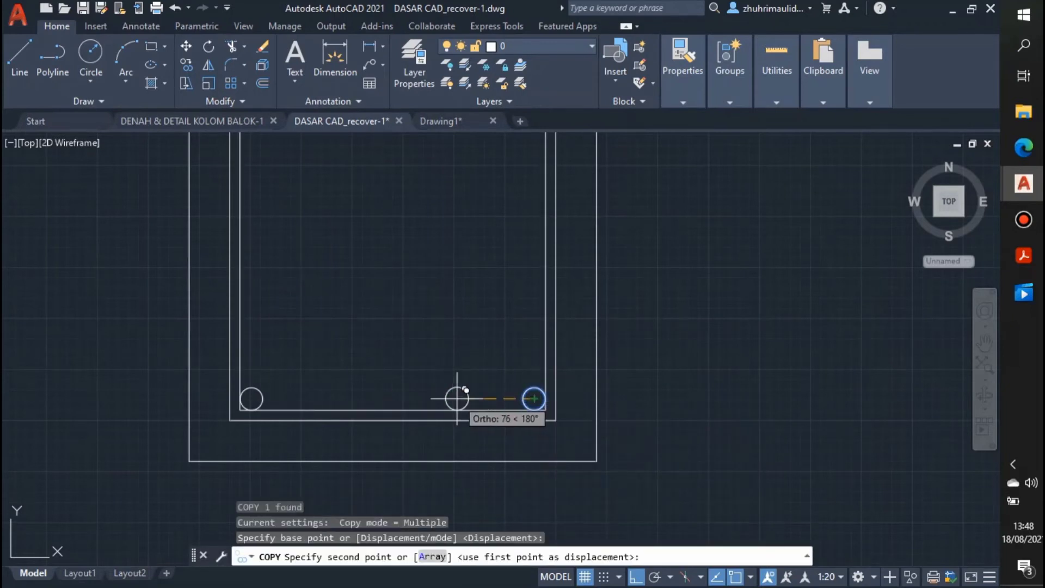
pyautogui.write('90')
pyautogui.press('Return')
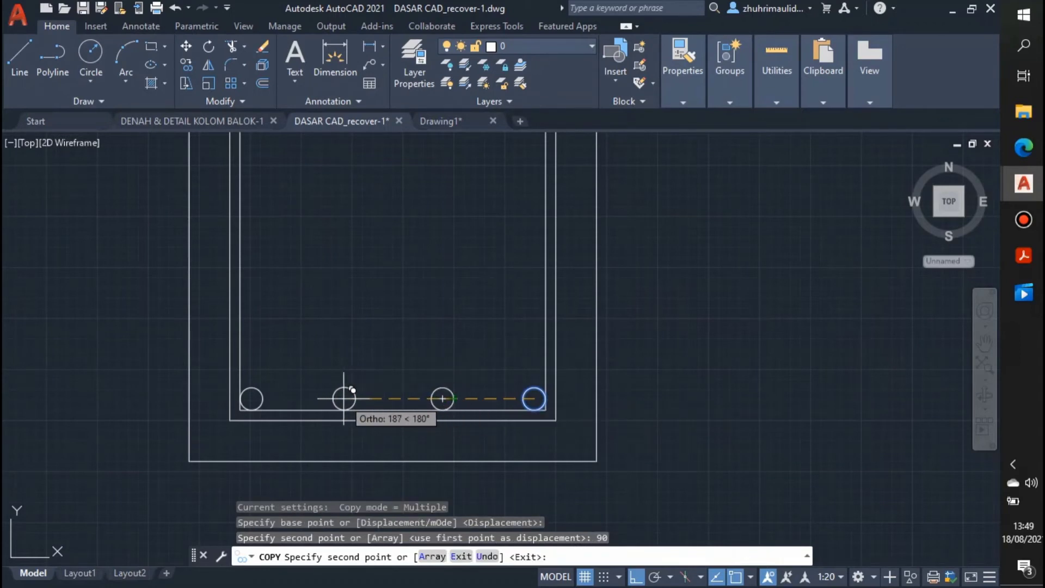
pyautogui.write('180')
pyautogui.press('Return')
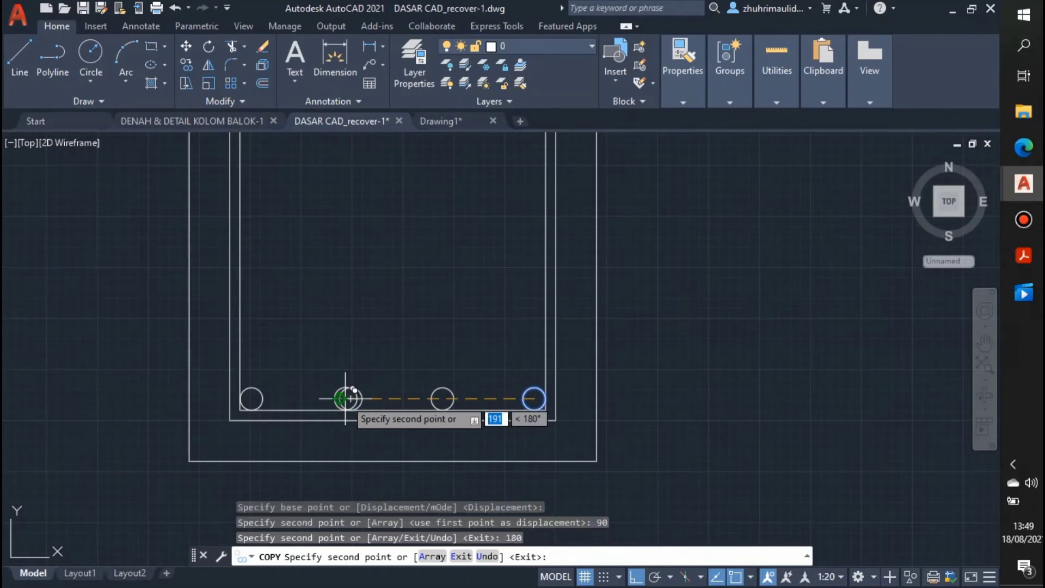
pyautogui.press('Escape')
# Step: Mirror the four bottom rebar circles about the column's horizontal centreline, keeping the originals
pyautogui.scroll(-2, 416, 381)
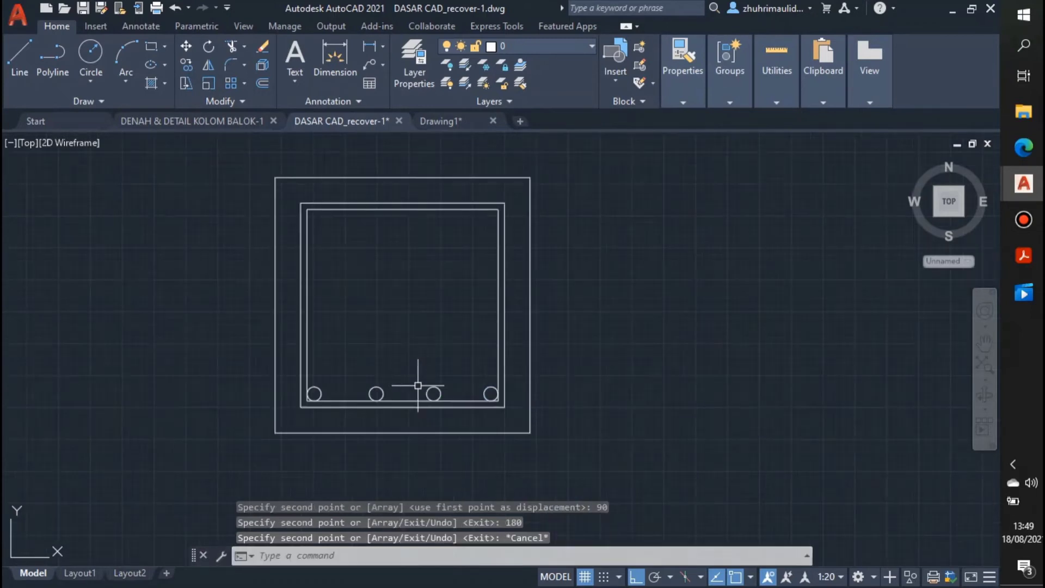
pyautogui.click(286, 379)
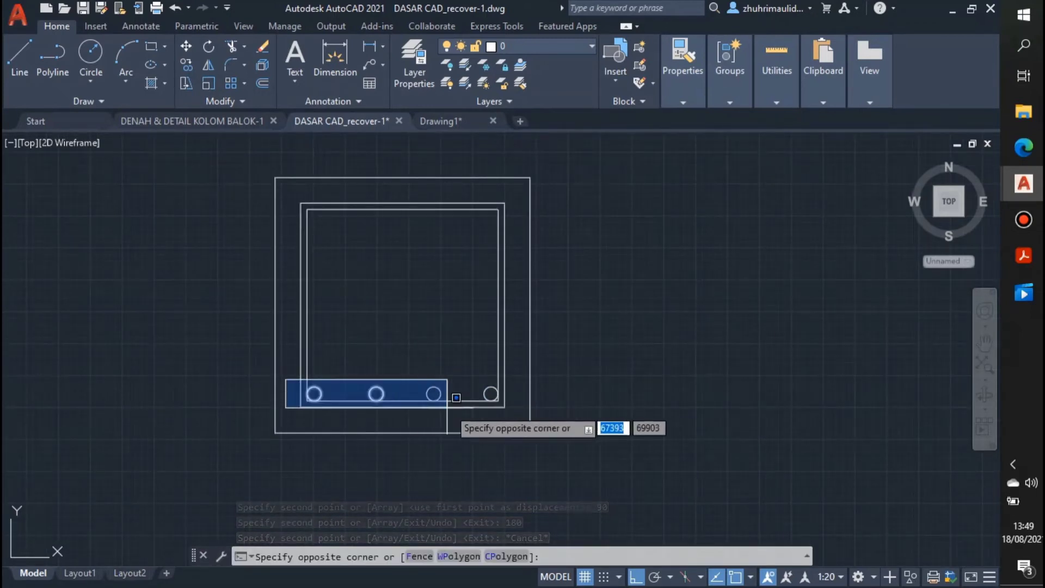
pyautogui.click(516, 411)
pyautogui.write('mi')
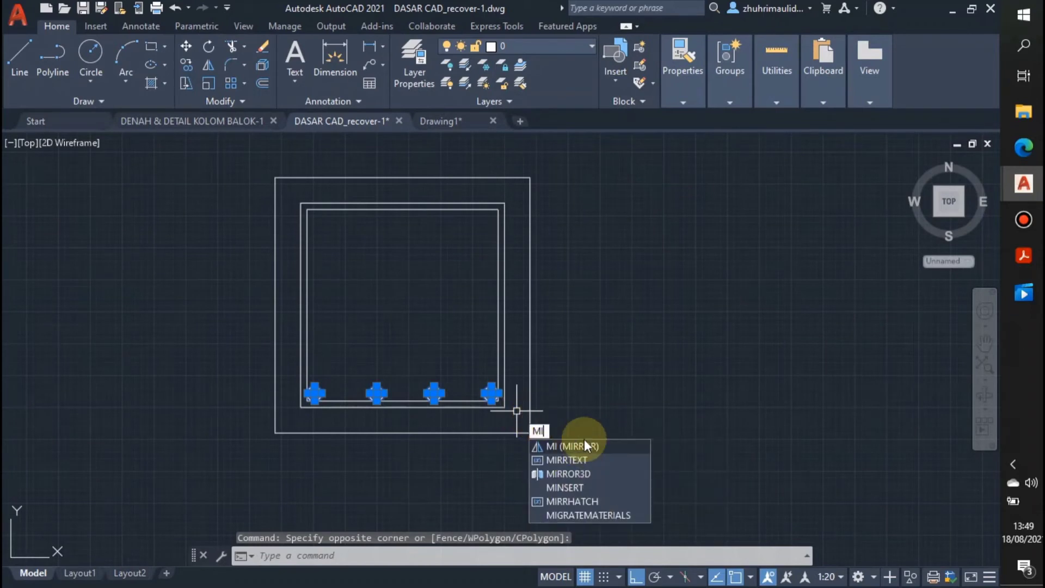
pyautogui.press('Return')
pyautogui.click(530, 305)
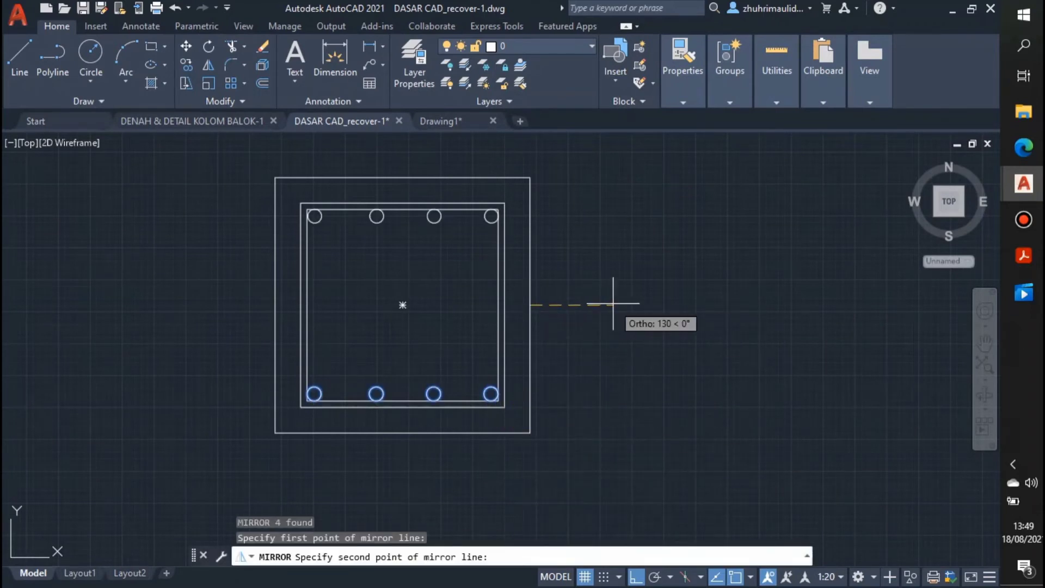
pyautogui.click(613, 303)
pyautogui.press('Return')
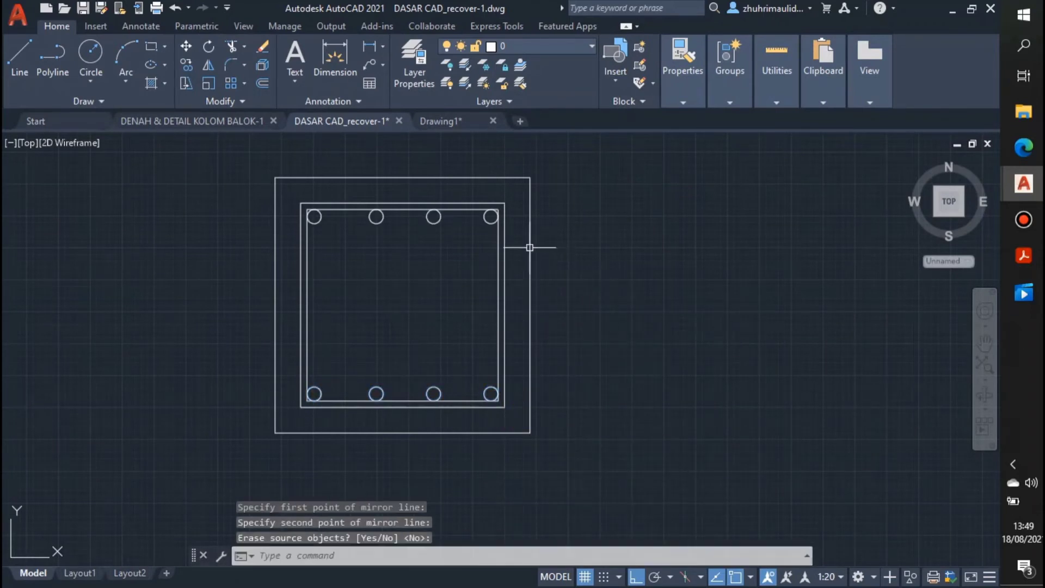
# Step: Copy the upper-right rebar circle 90 mm and 180 mm downward along the right side of the stirrup
pyautogui.scroll(2, 488, 216)
pyautogui.click(488, 216)
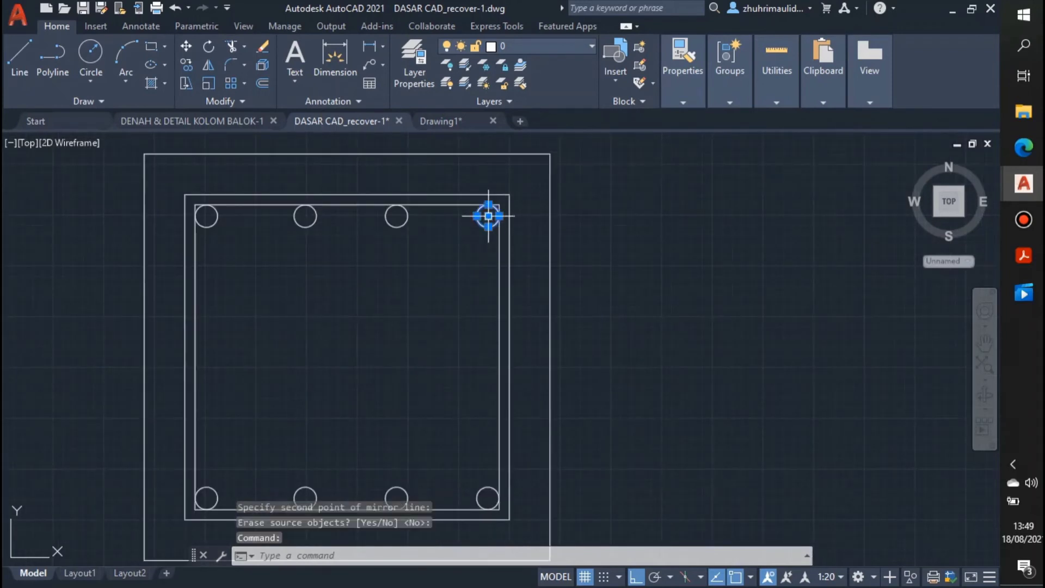
pyautogui.write('co')
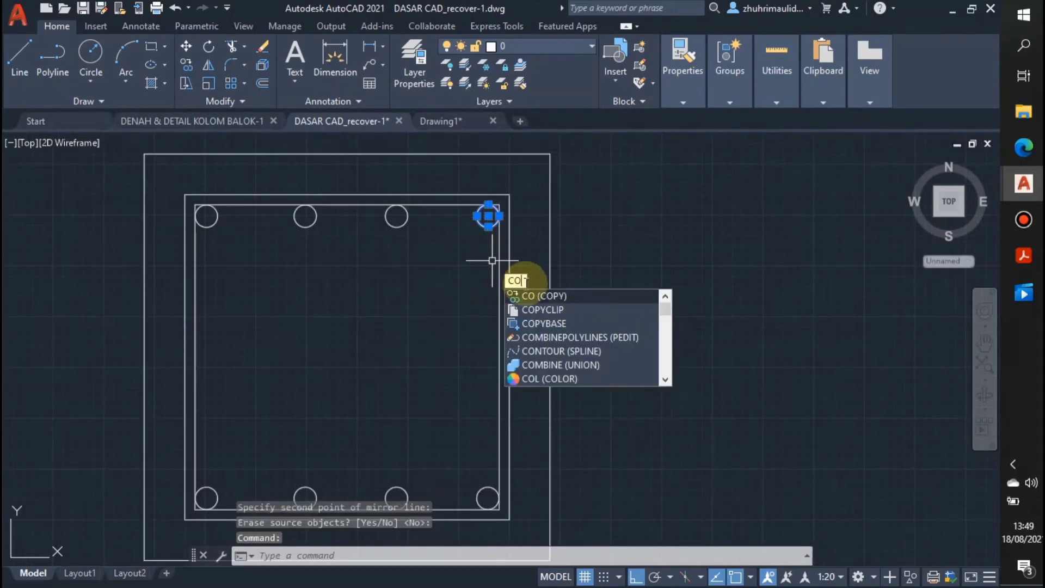
pyautogui.press('Return')
pyautogui.click(488, 216)
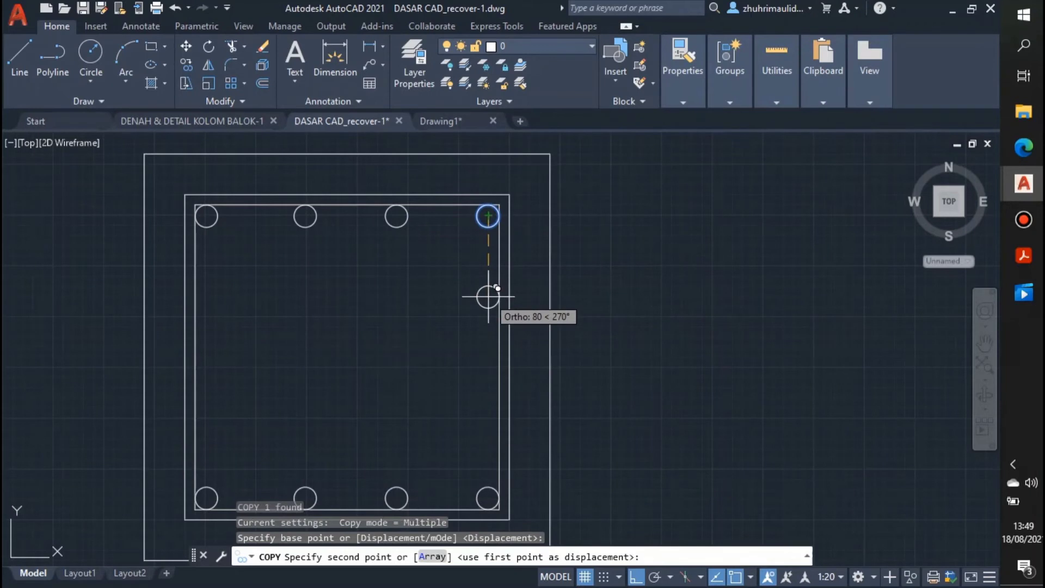
pyautogui.press('Return')
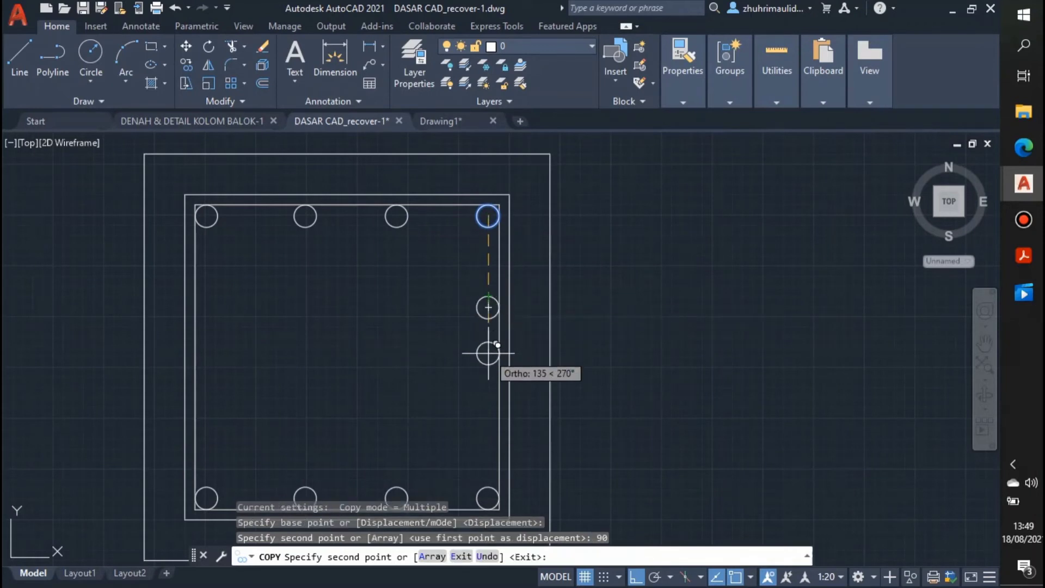
pyautogui.write('180')
pyautogui.press('Return')
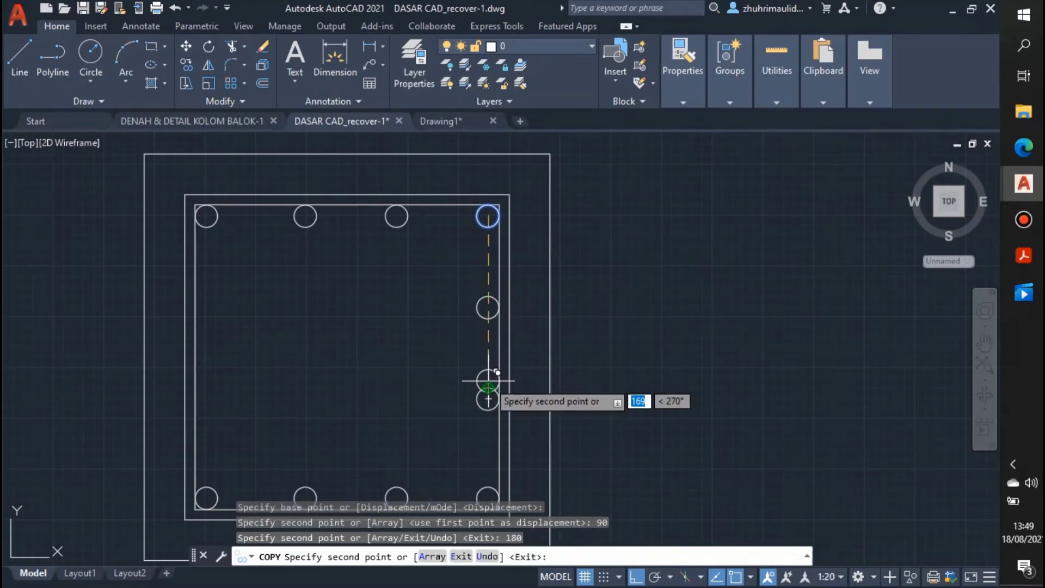
pyautogui.press('Return')
# Step: Mirror the two intermediate rebar circles on the right side about the column's vertical centreline, keeping the originals
pyautogui.click(458, 283)
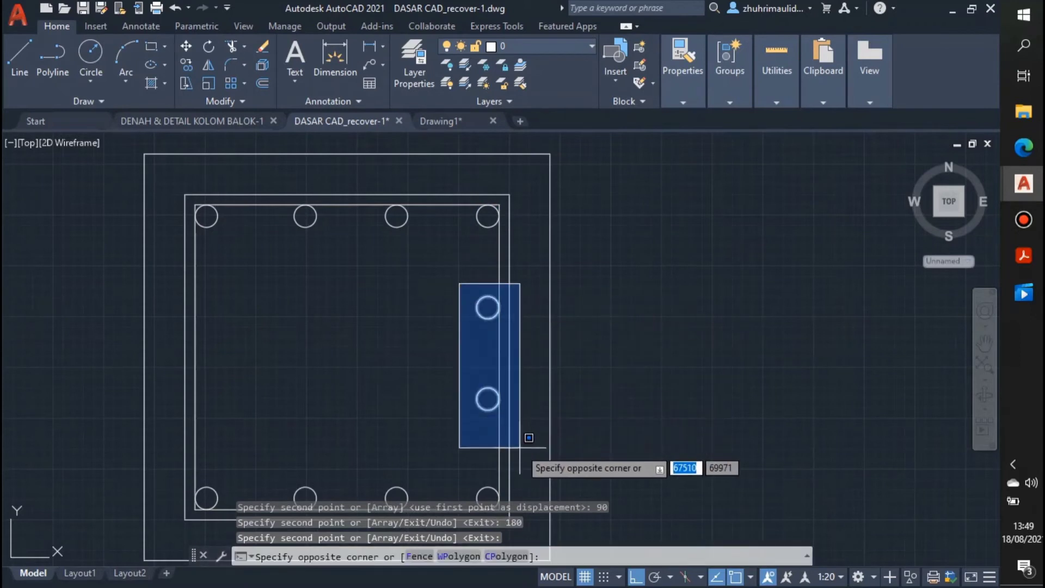
pyautogui.click(545, 474)
pyautogui.press('Return')
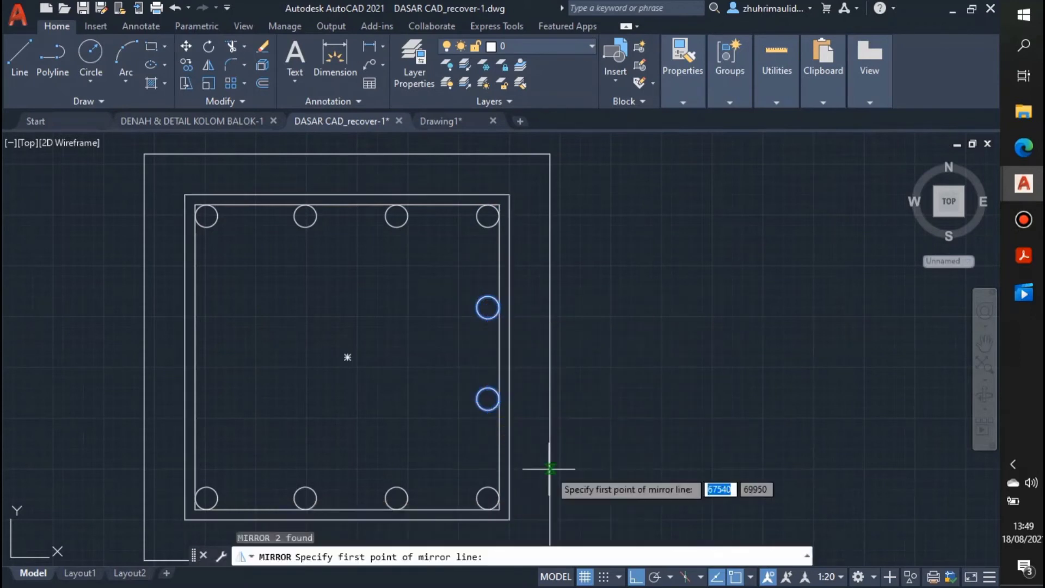
pyautogui.click(347, 153)
pyautogui.click(348, 374)
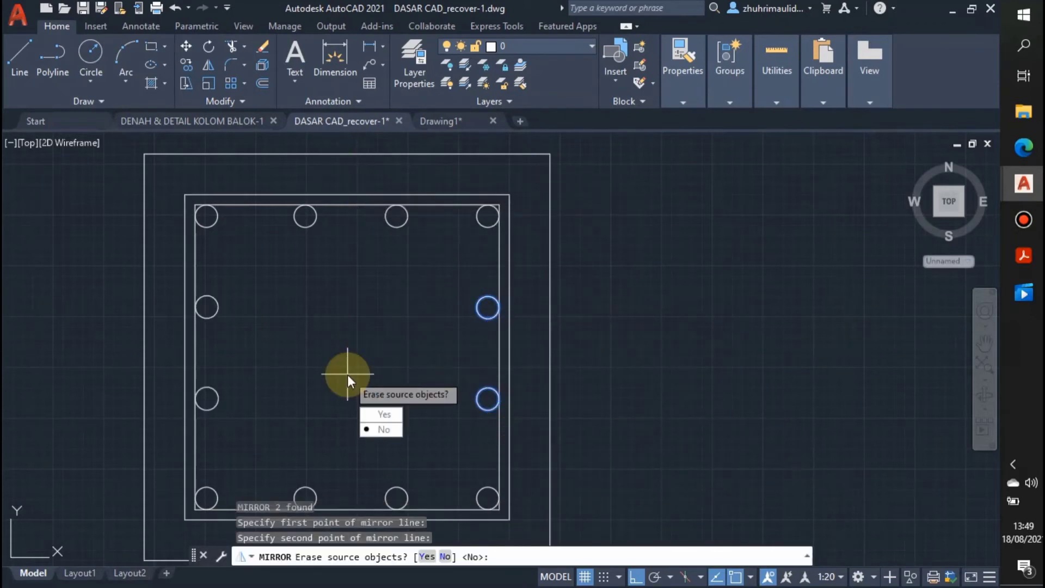
pyautogui.press('Return')
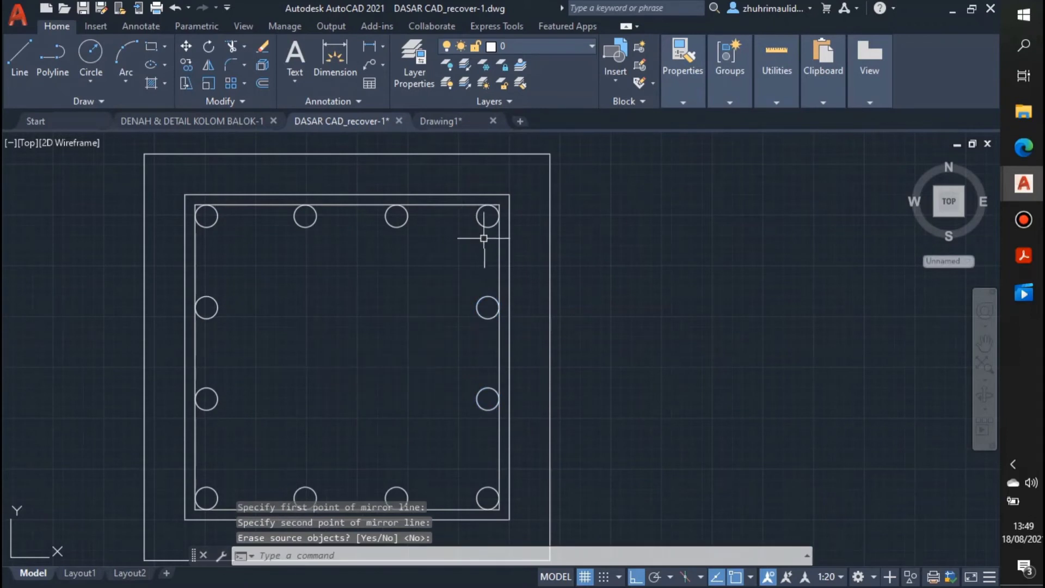
# Step: Fillet the upper-right corner of the inner stirrup outline with a radius of 11 mm
pyautogui.write('F')
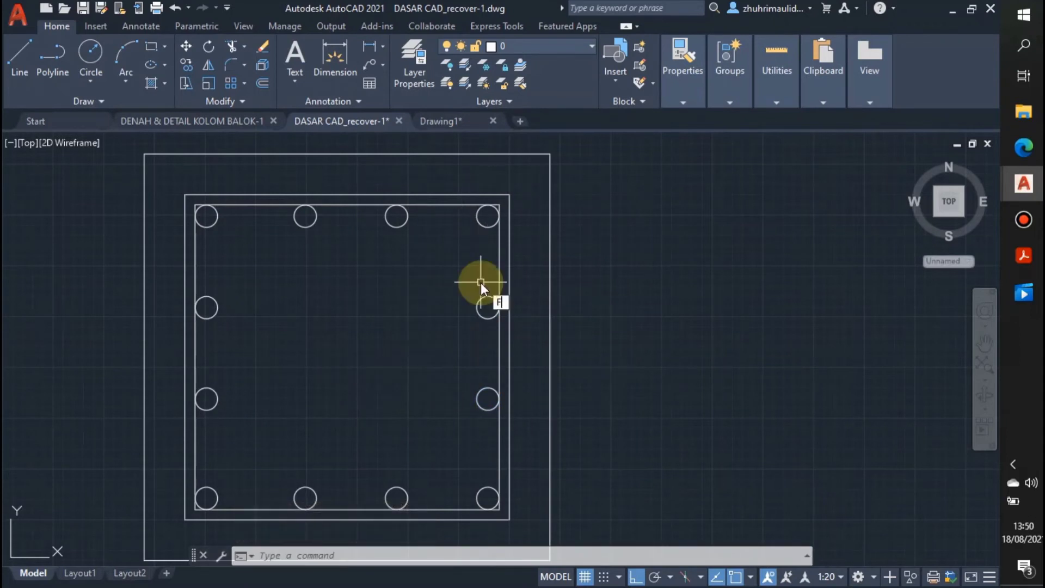
pyautogui.press('Return')
pyautogui.write('R')
pyautogui.press('Return')
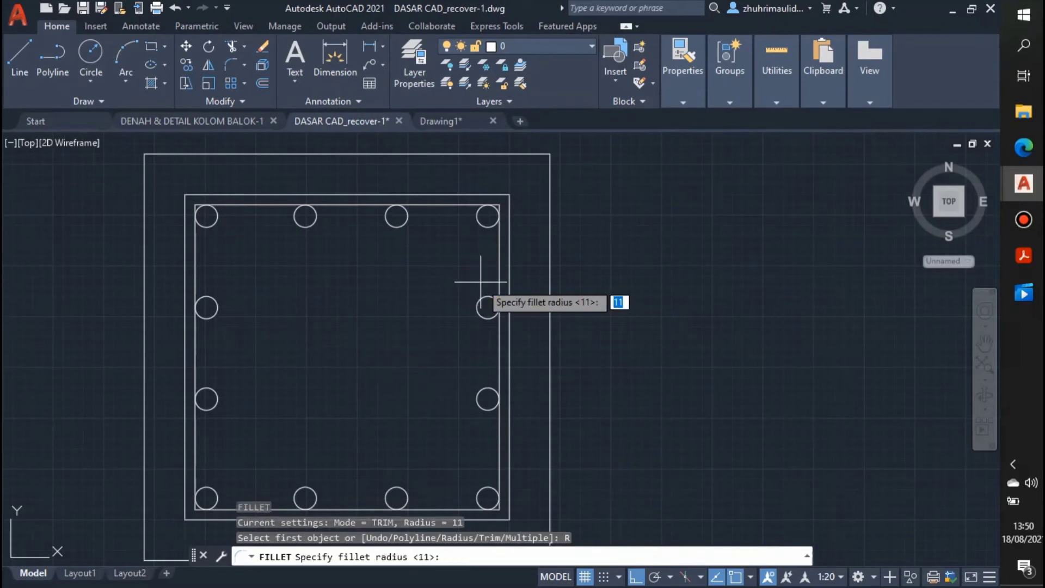
pyautogui.press('Return')
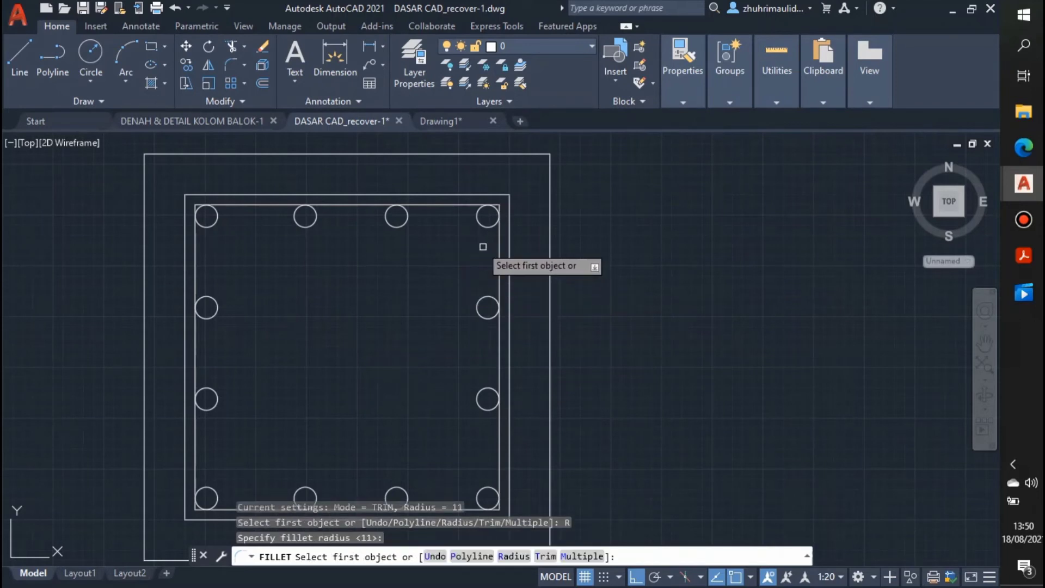
pyautogui.click(468, 205)
pyautogui.click(499, 243)
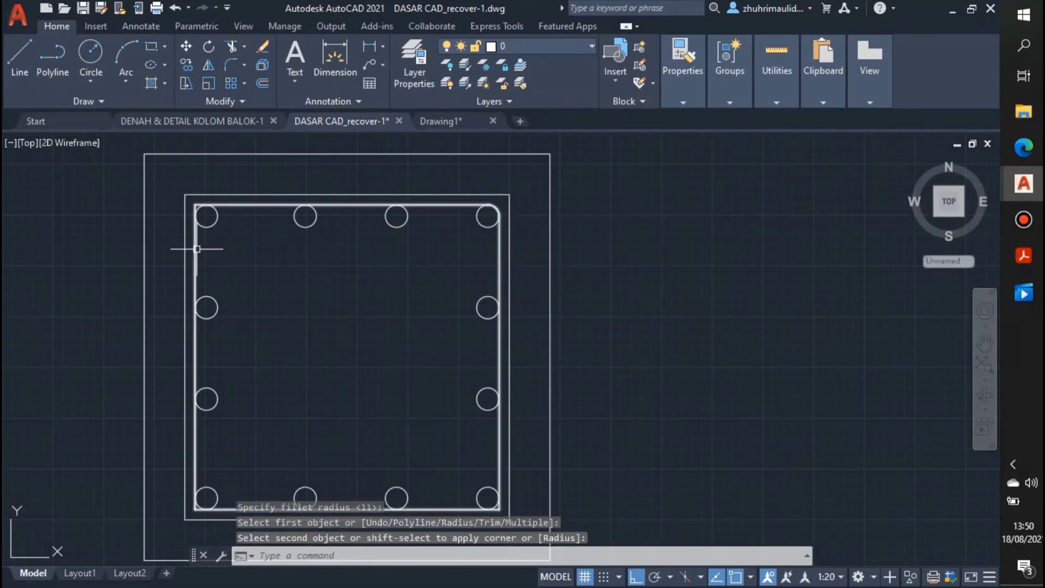
# Step: Fillet the upper-left, lower-left and lower-right corners of the inner stirrup outline with the same 11 mm radius
pyautogui.press('Return')
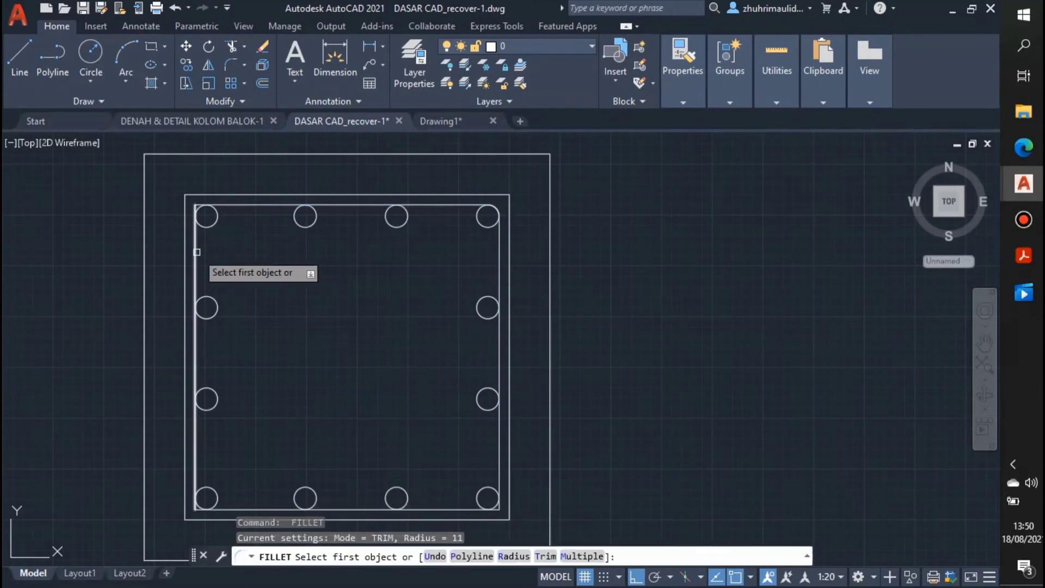
pyautogui.click(196, 251)
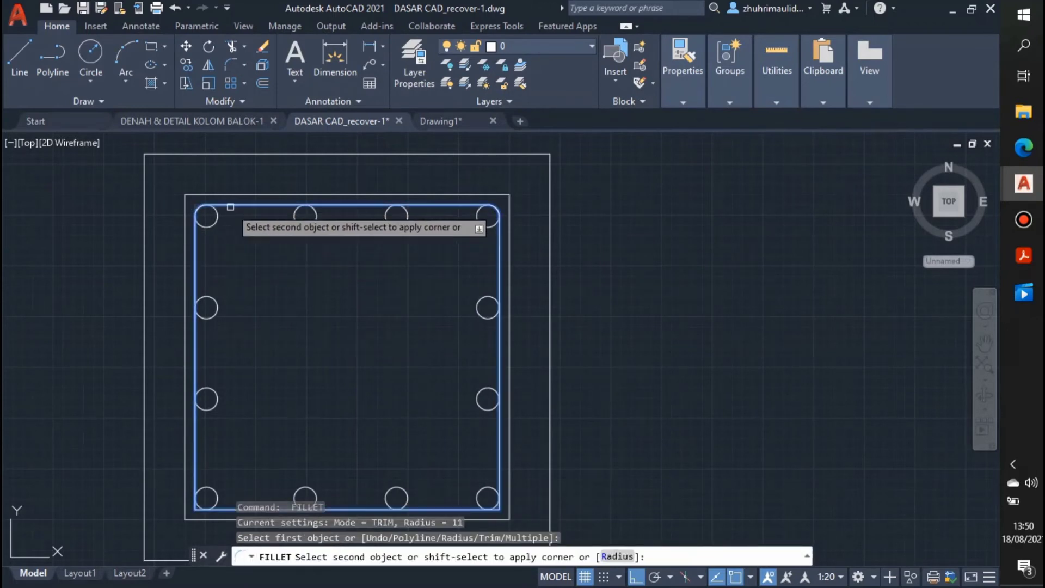
pyautogui.click(231, 205)
pyautogui.press('Return')
pyautogui.click(196, 449)
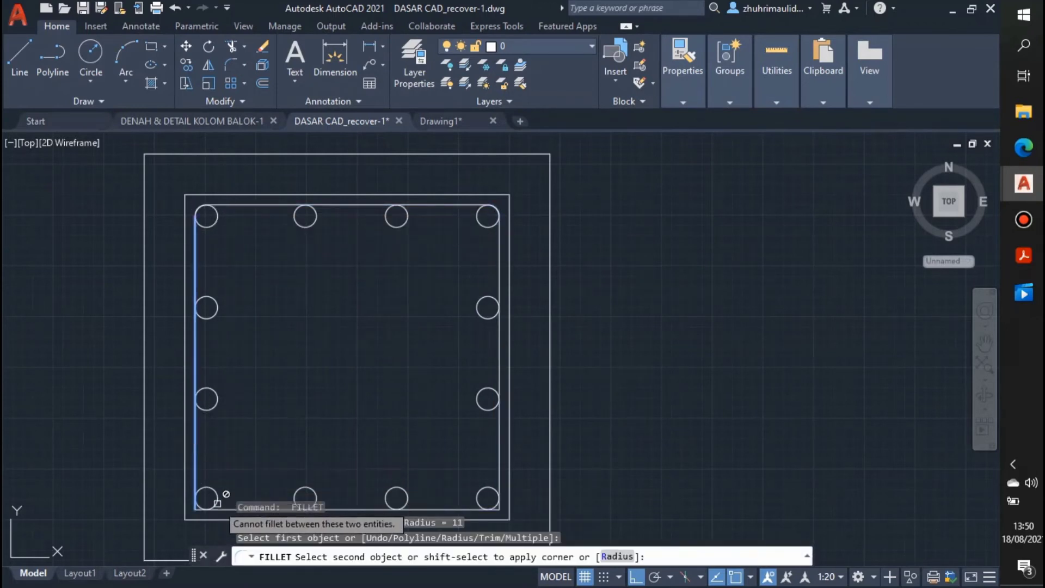
pyautogui.click(255, 509)
pyautogui.press('Return')
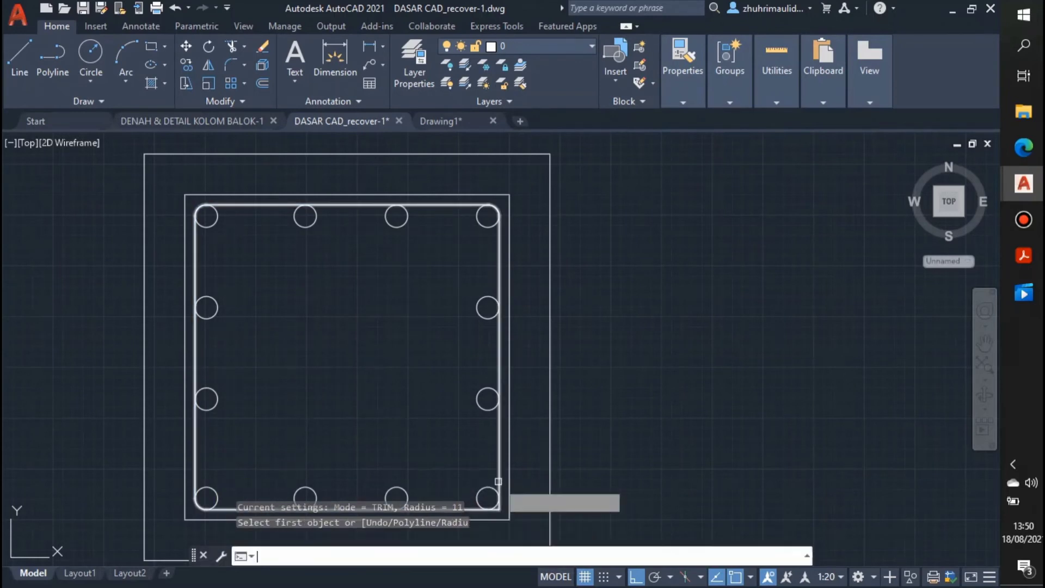
pyautogui.click(465, 509)
pyautogui.click(497, 463)
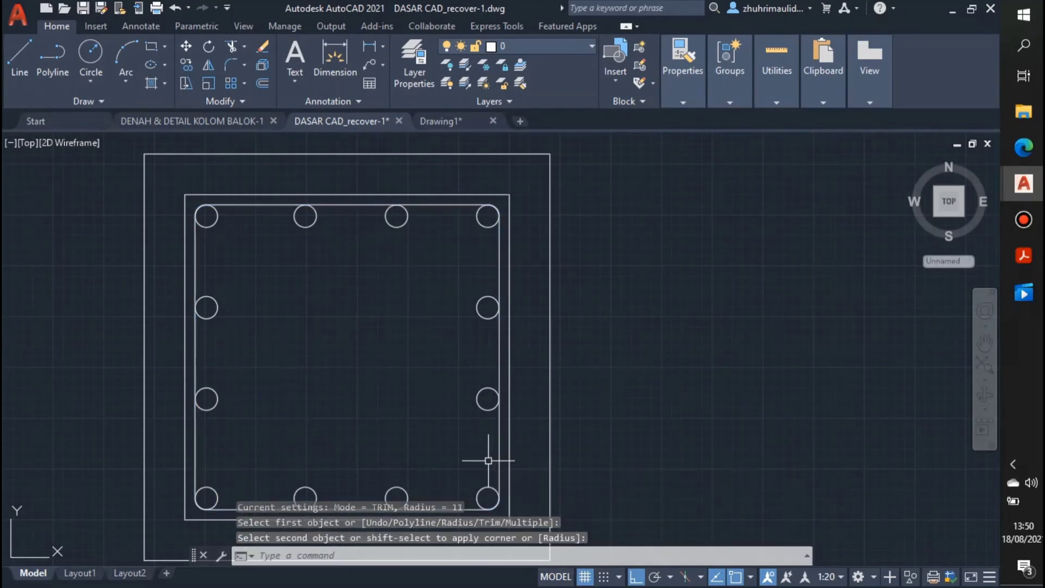
pyautogui.press('Return')
pyautogui.press('Escape')
# Step: Delete the square-cornered outer stirrup outline
pyautogui.click(508, 488)
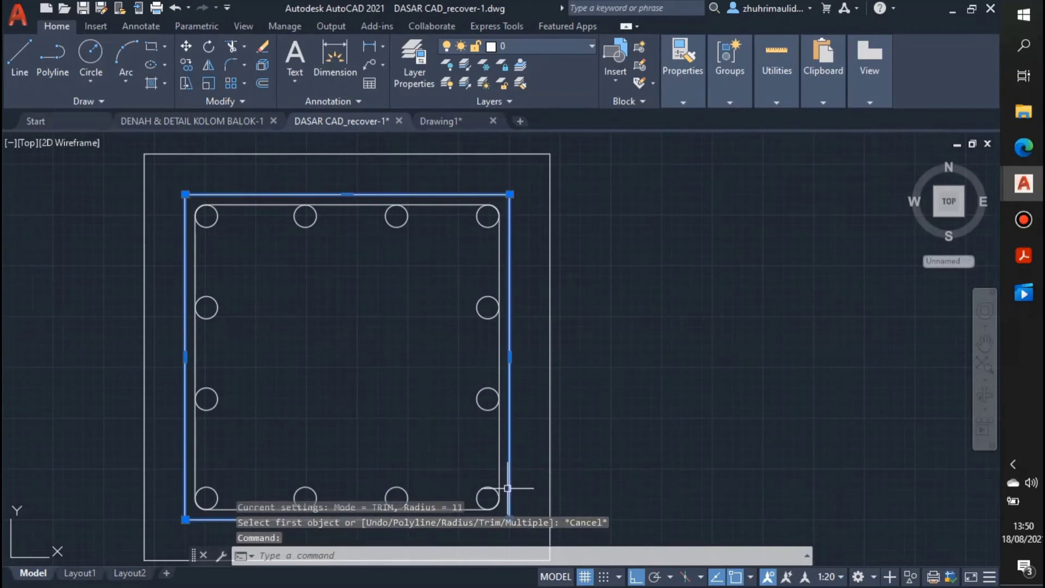
pyautogui.press('Delete')
pyautogui.click(464, 508)
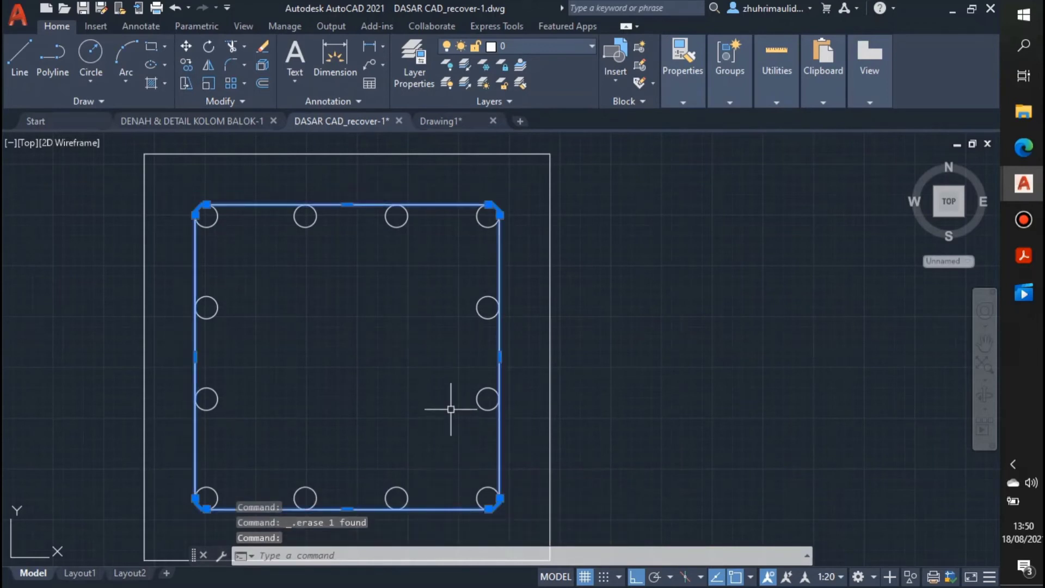
pyautogui.press('Escape')
# Step: Offset the filleted inner stirrup outline 10 mm outward
pyautogui.write('o')
pyautogui.press('Return')
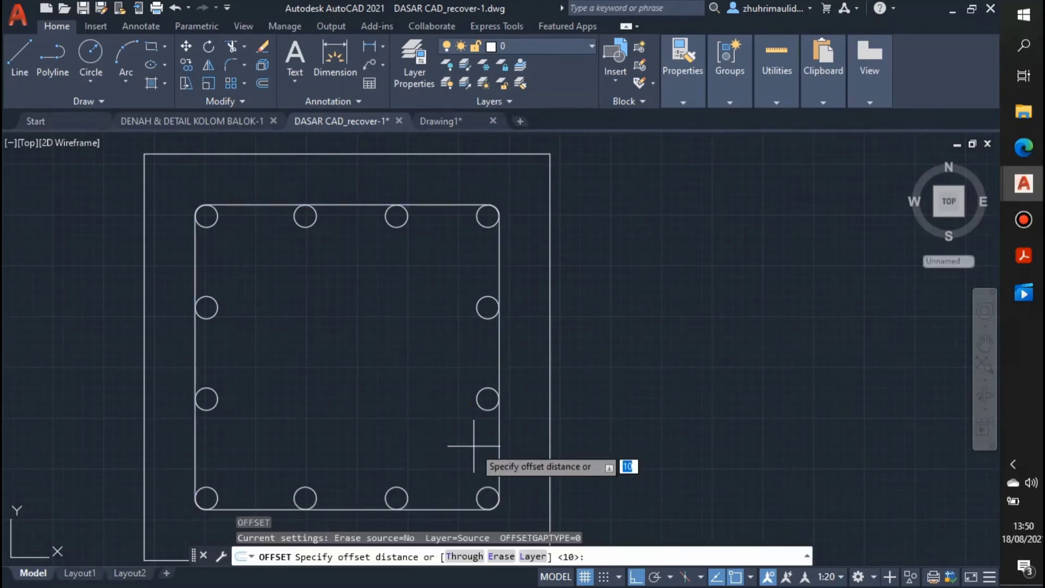
pyautogui.press('Return')
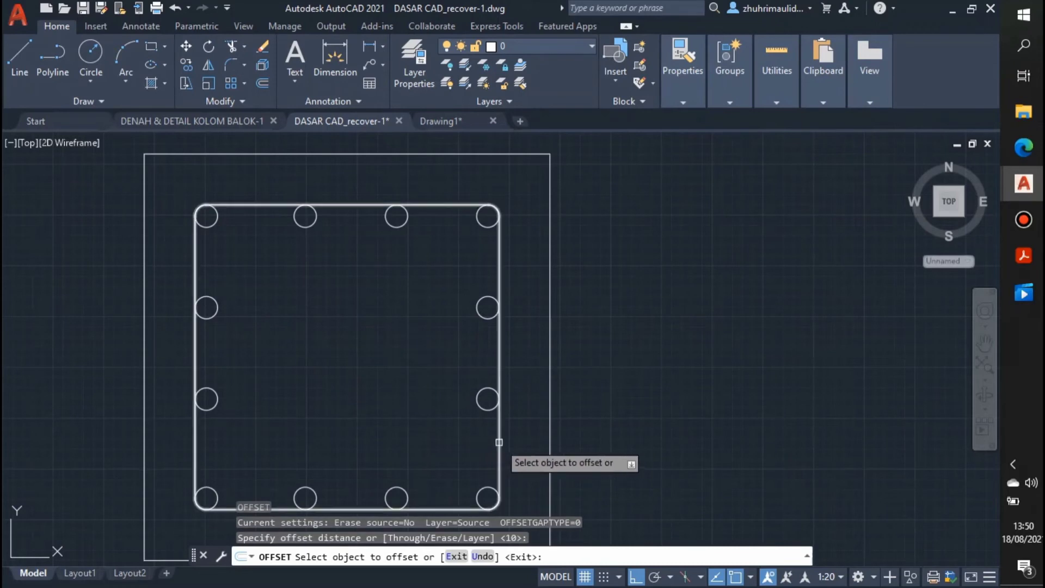
pyautogui.click(499, 442)
pyautogui.click(526, 442)
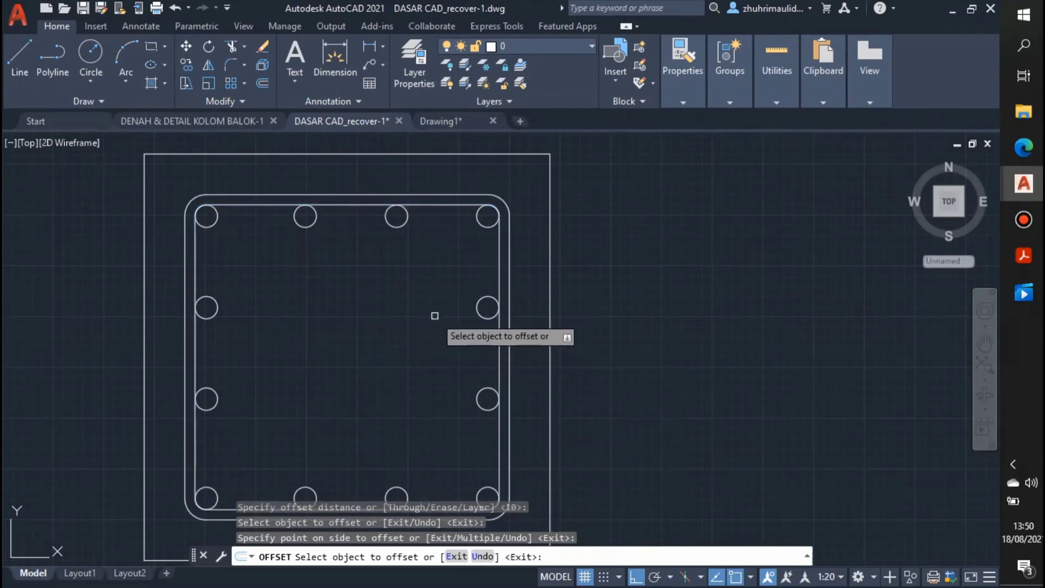
pyautogui.press('Return')
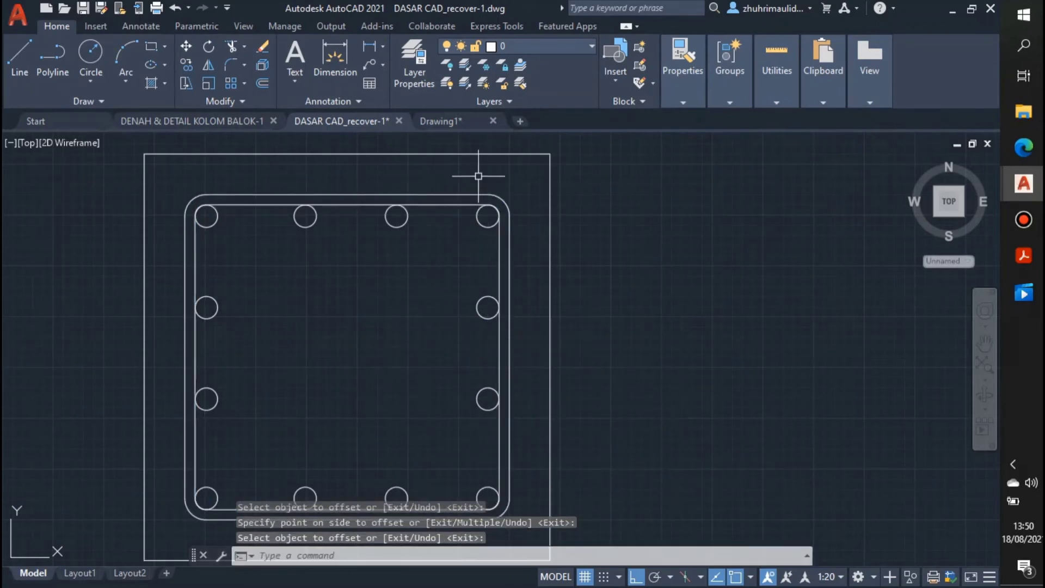
# Step: Offset the upper-right corner rebar circle 10 mm outward
pyautogui.scroll(4, 460, 183)
pyautogui.scroll(2, 458, 184)
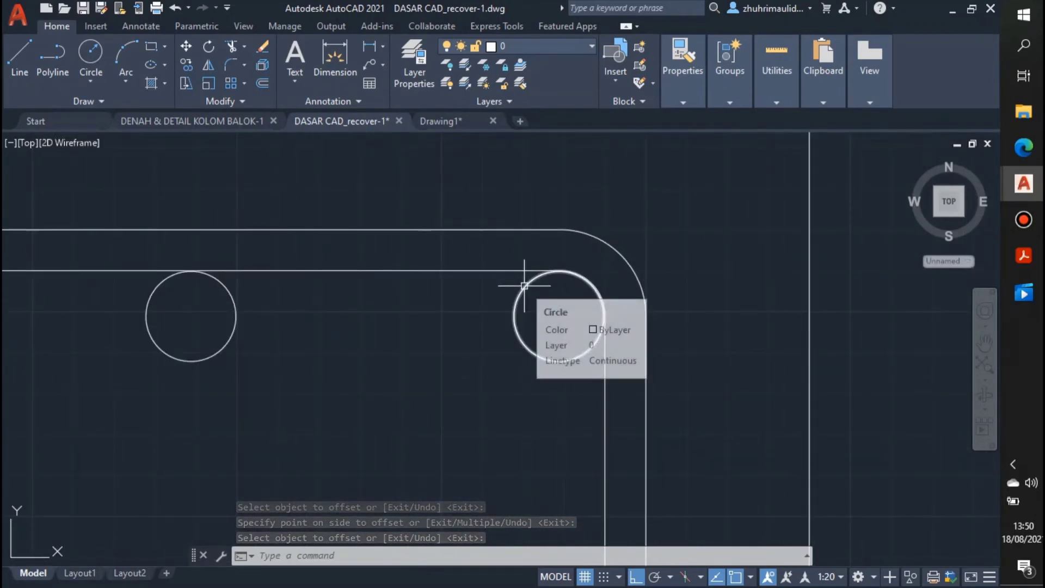
pyautogui.write('o')
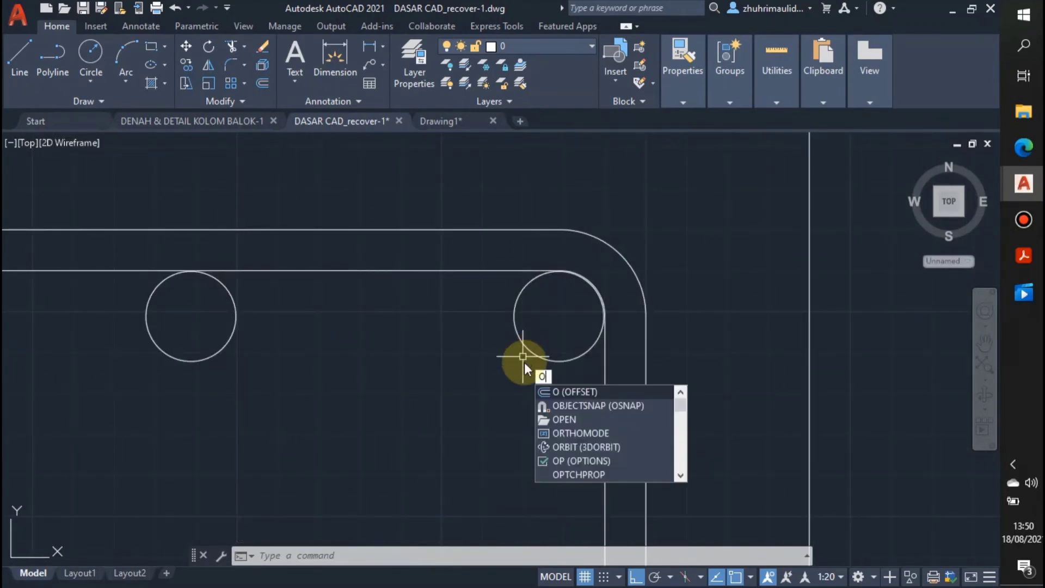
pyautogui.press('Return')
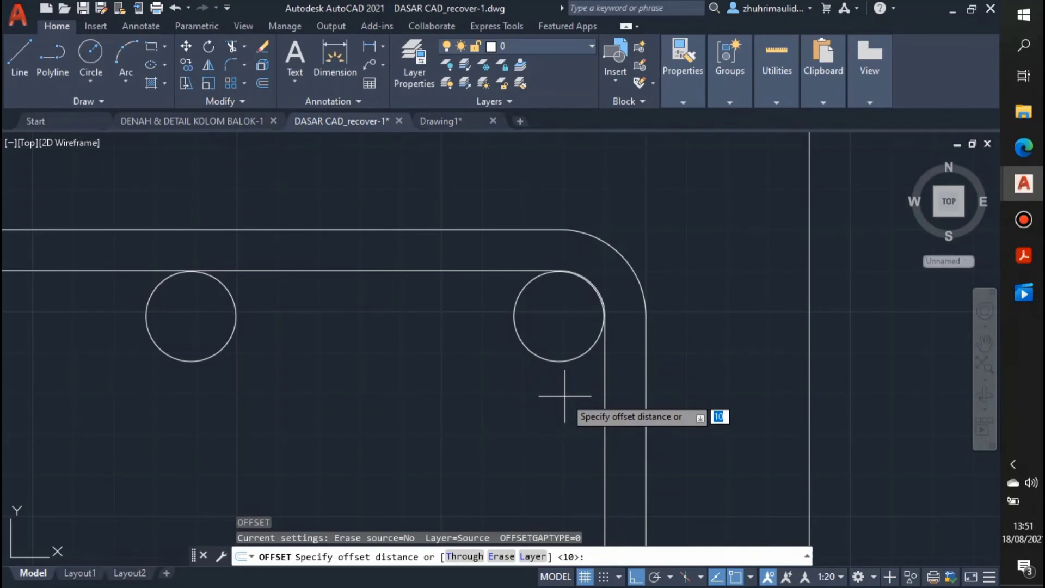
pyautogui.press('Return')
pyautogui.click(559, 361)
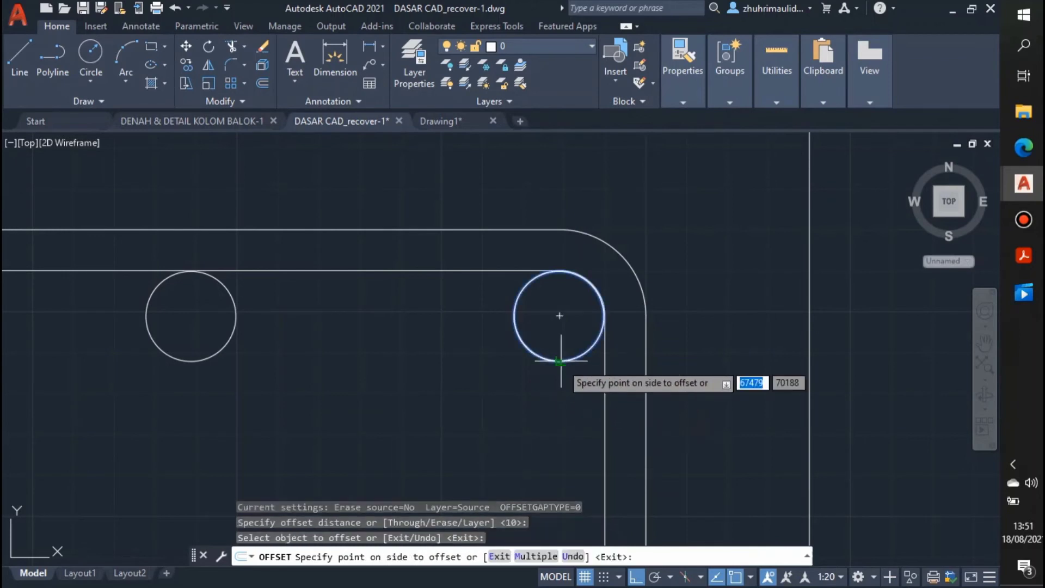
pyautogui.click(565, 441)
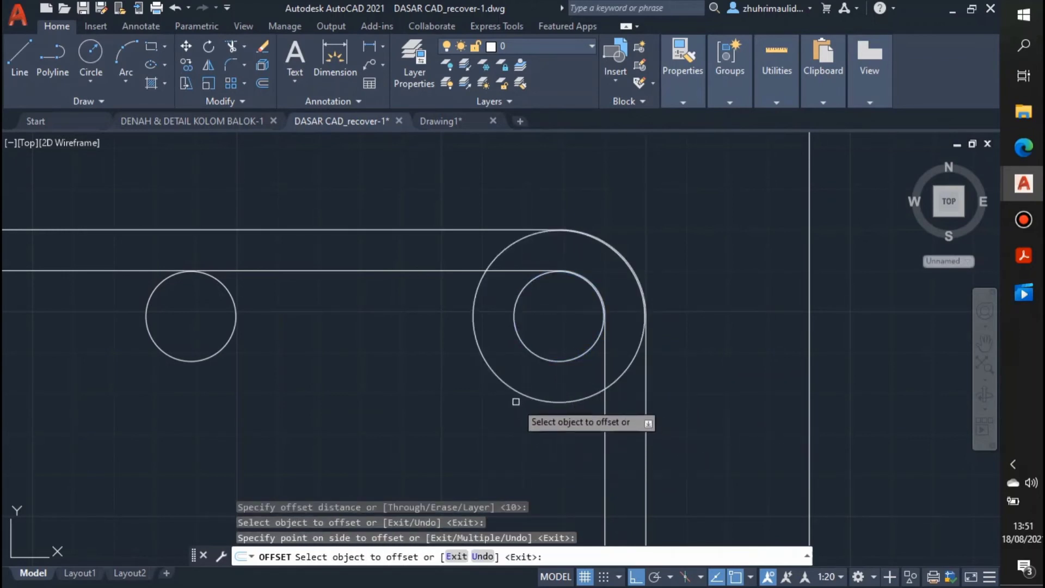
pyautogui.press('Escape')
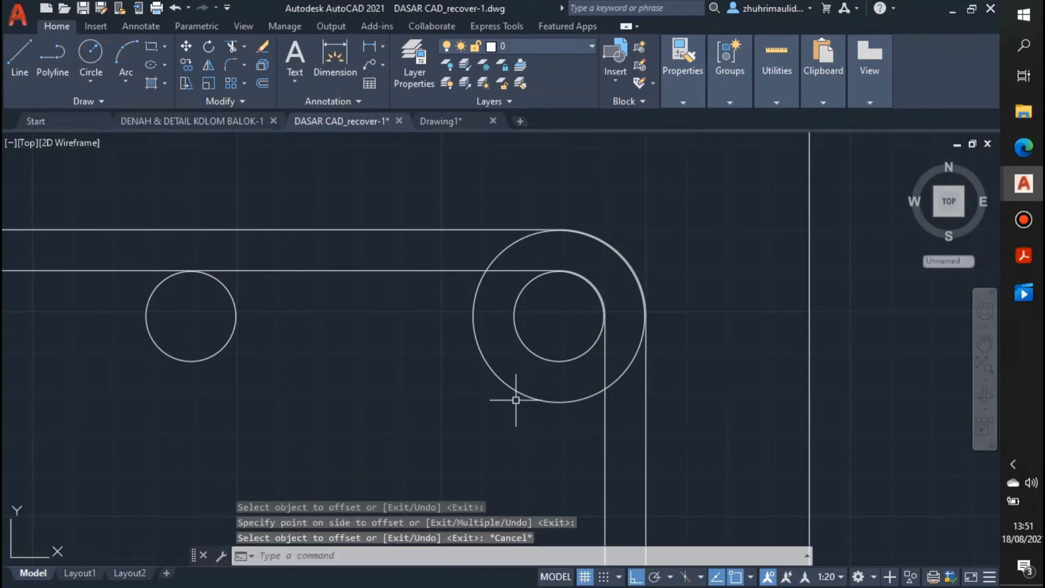
# Step: Draw a 50 mm line at 225° from the intersection of the offset circle and the inner stirrup's top edge, with Ortho off
pyautogui.write('l')
pyautogui.press('Return')
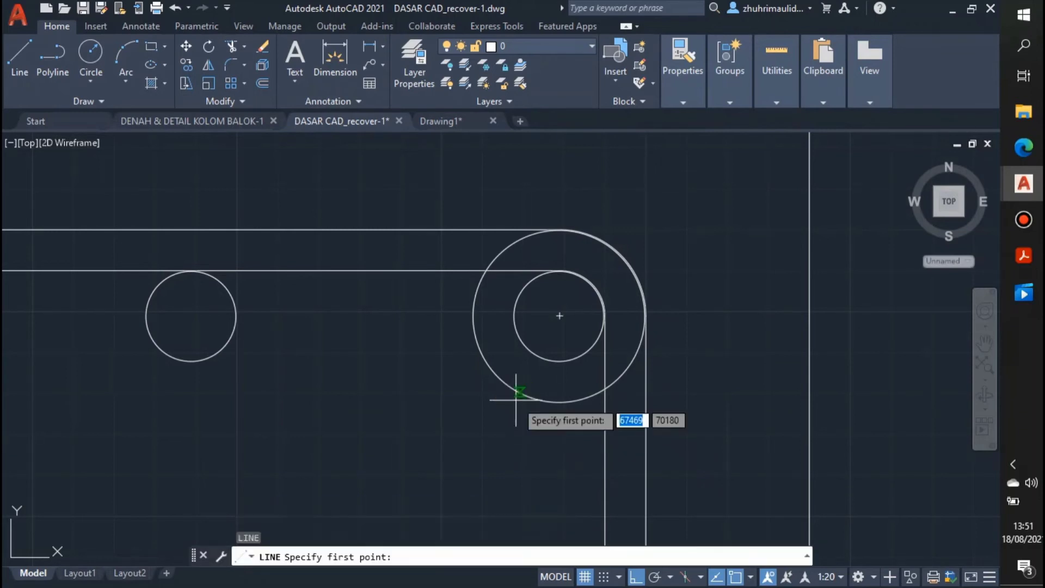
pyautogui.click(486, 270)
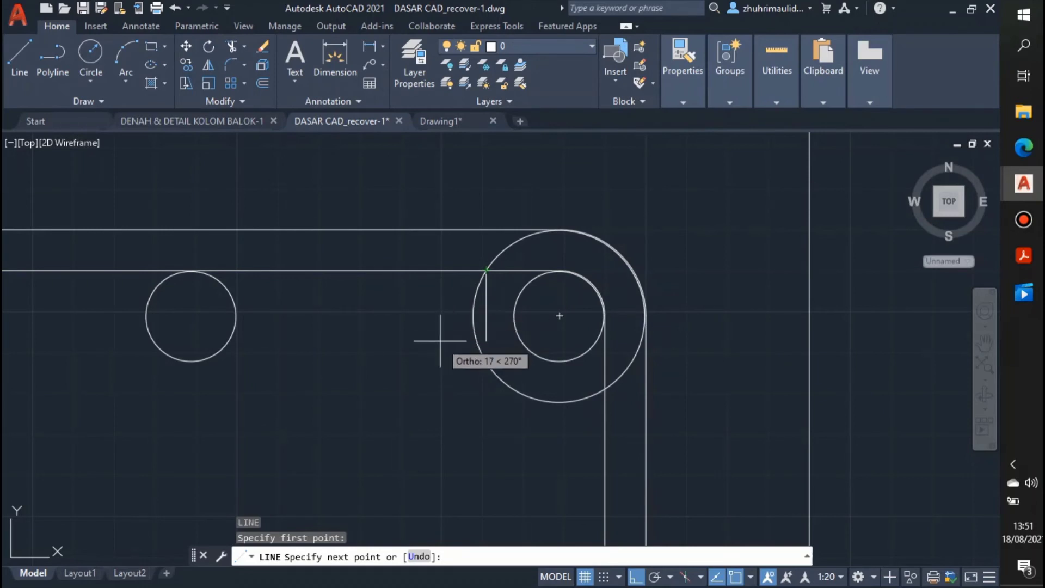
pyautogui.press('F8')
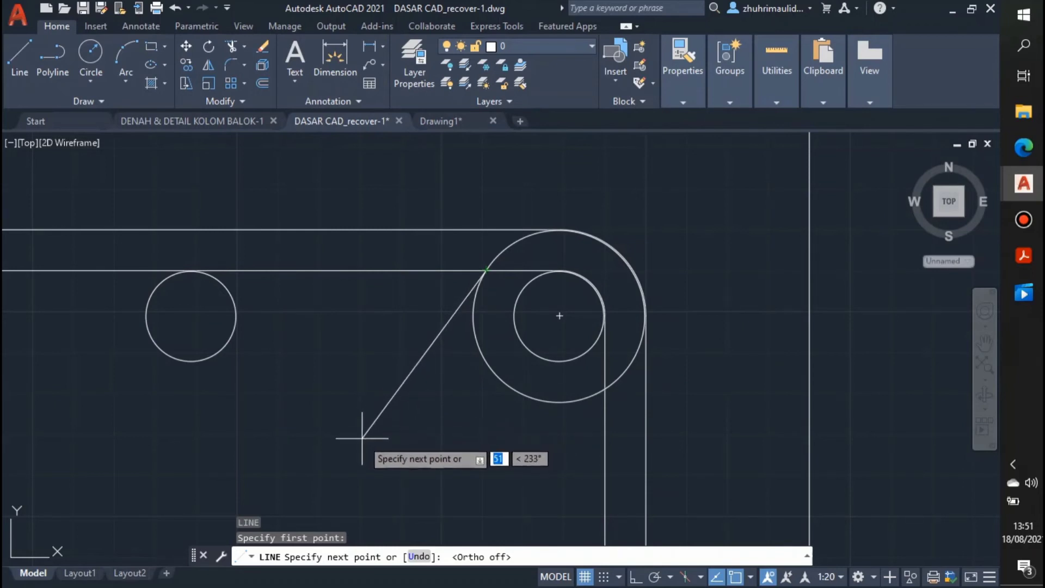
pyautogui.write('50')
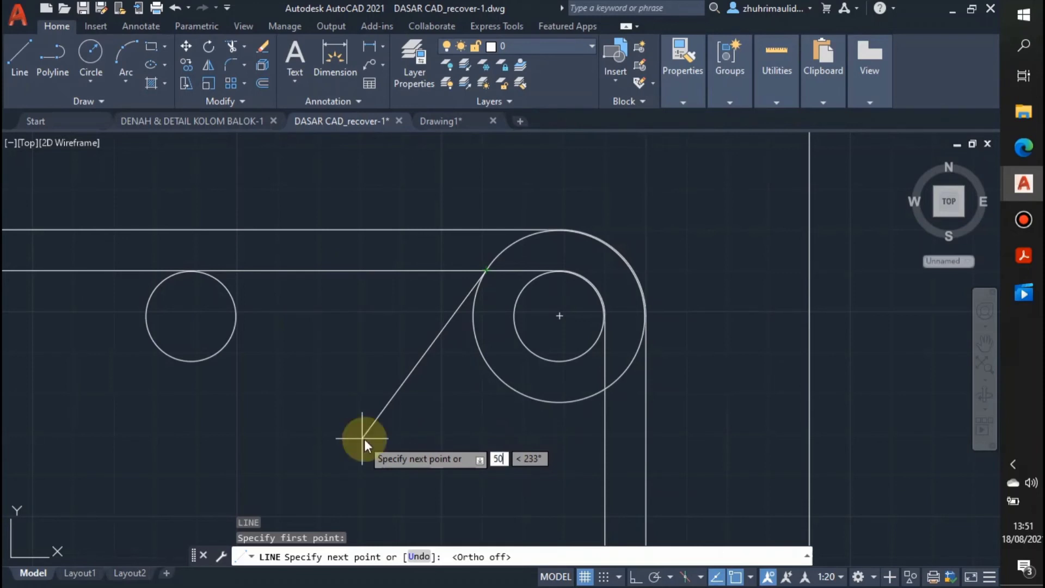
pyautogui.press('Tab')
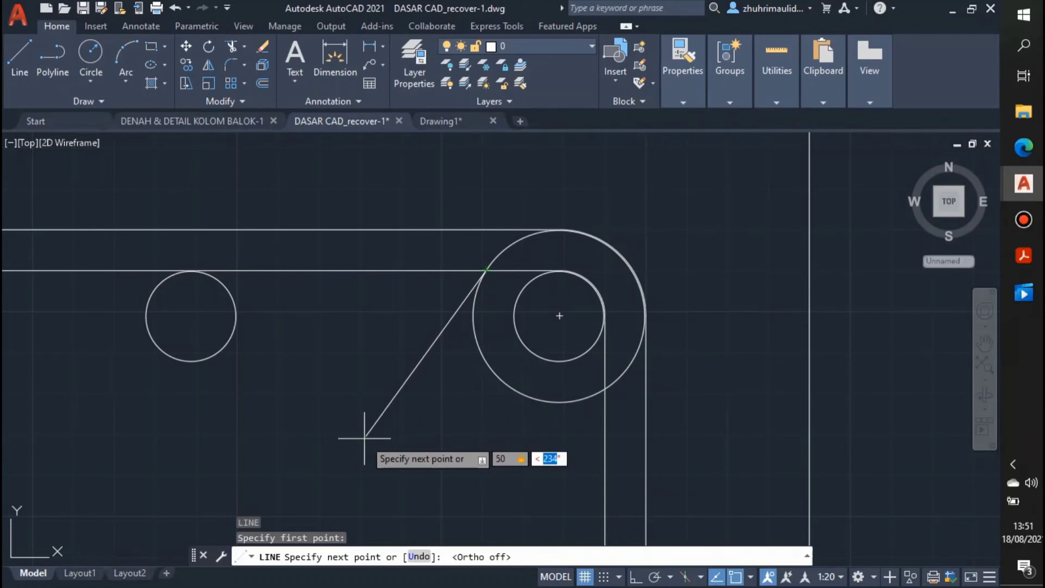
pyautogui.write('225')
pyautogui.press('Return')
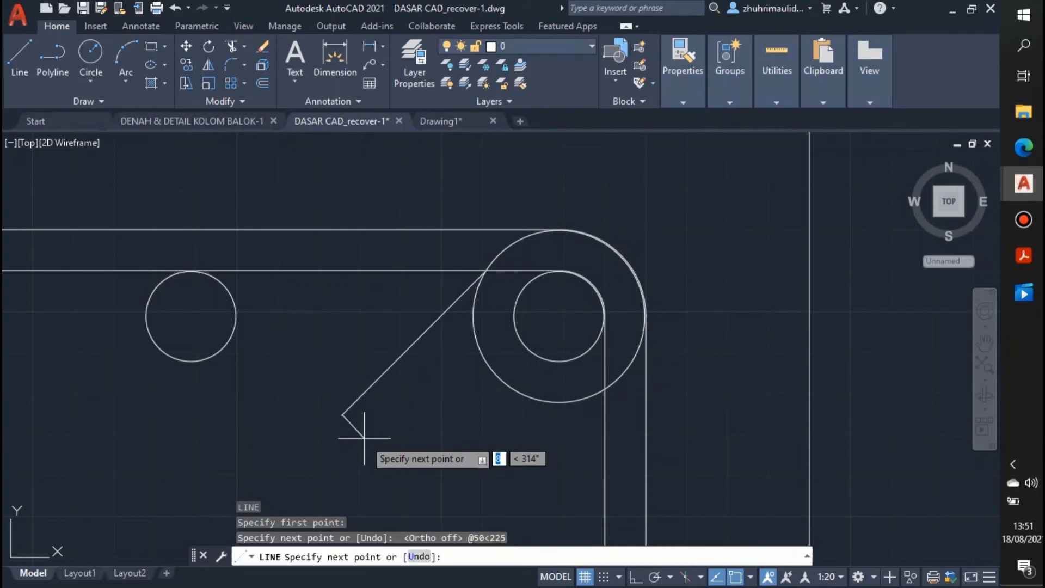
pyautogui.press('Return')
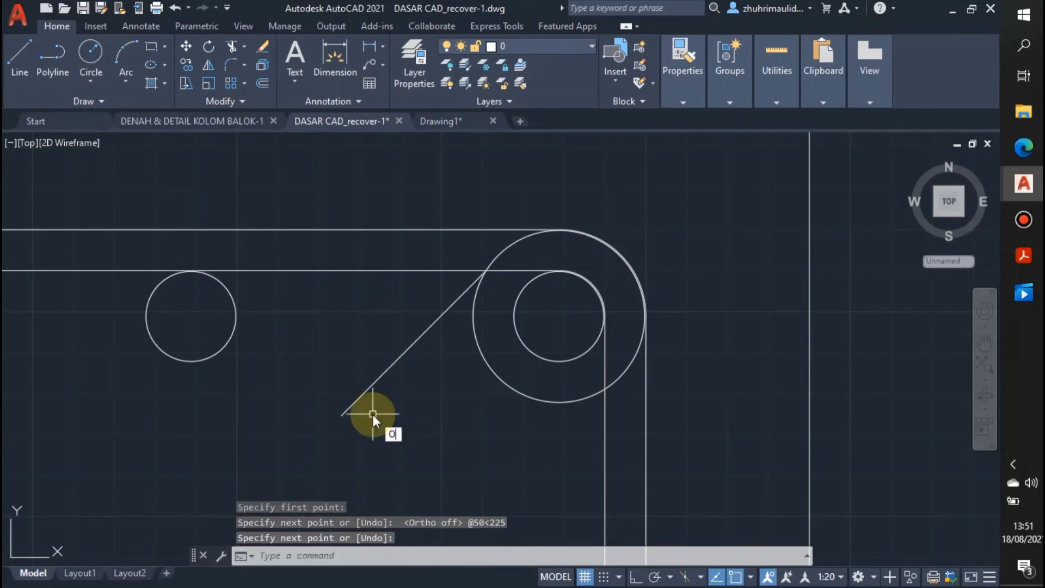
# Step: Offset the diagonal hook line 10 mm toward its lower-right side
pyautogui.write('o')
pyautogui.press('Return')
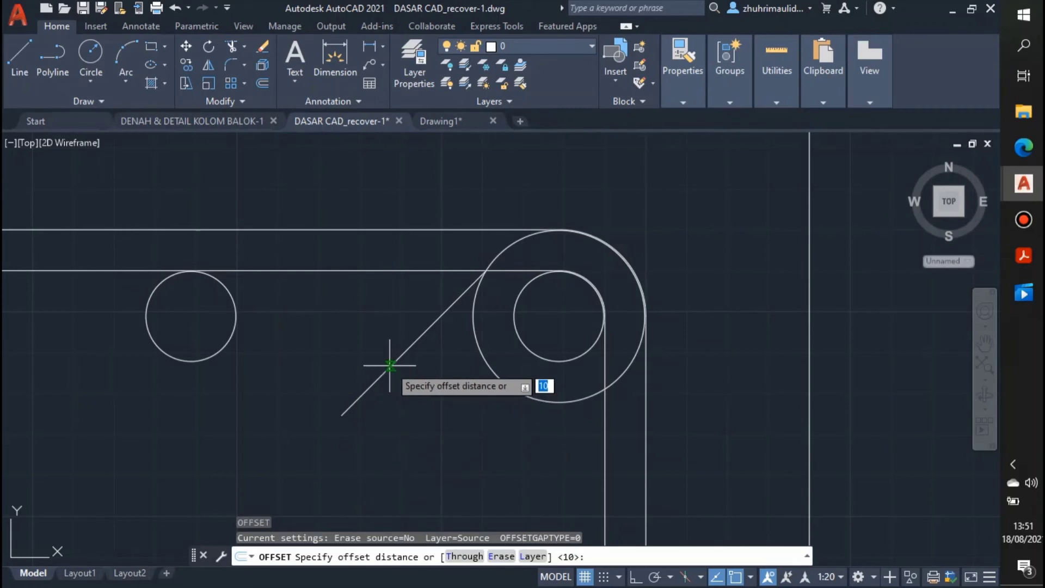
pyautogui.press('Return')
pyautogui.click(390, 365)
pyautogui.click(449, 432)
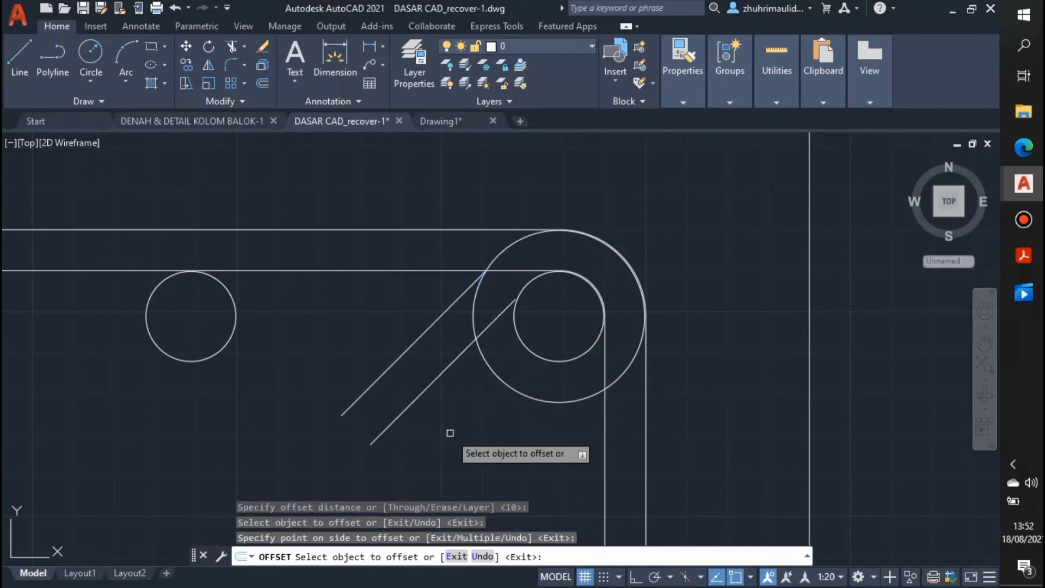
pyautogui.press('Escape')
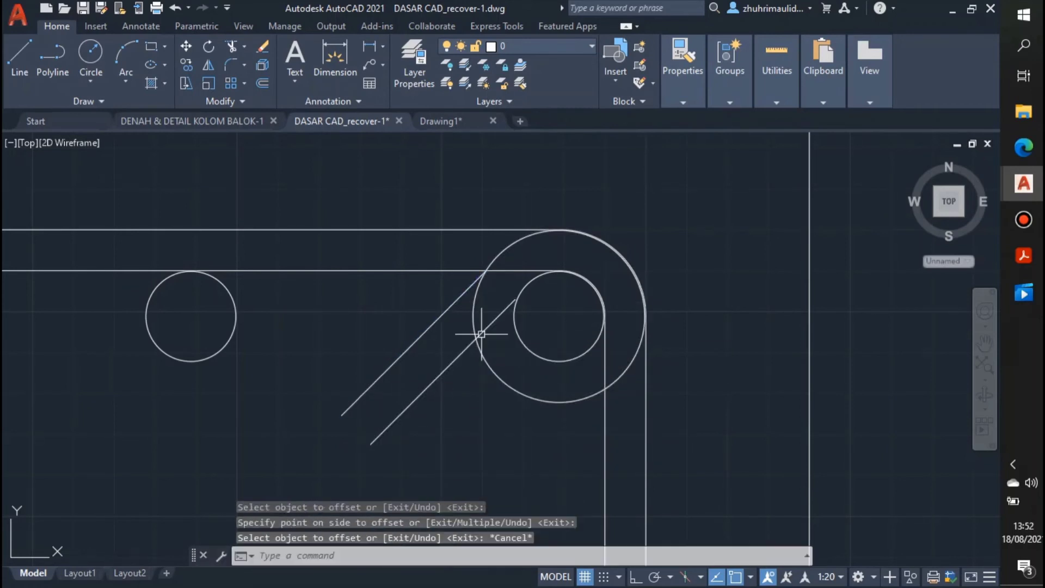
# Step: Extend the lower diagonal hook line to meet the upper-right corner rebar circle
pyautogui.write('ex')
pyautogui.press('Return')
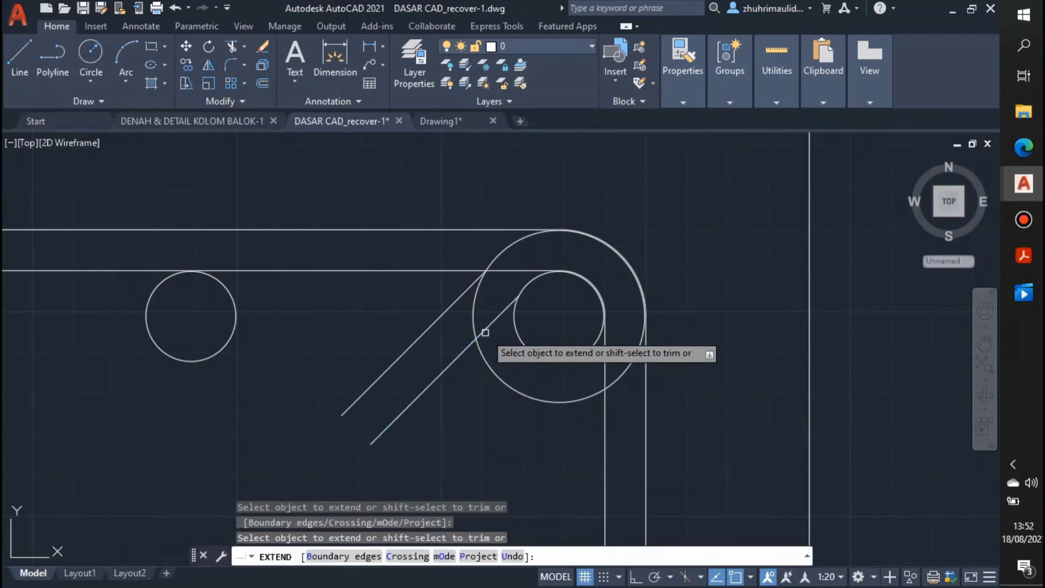
pyautogui.press('Return')
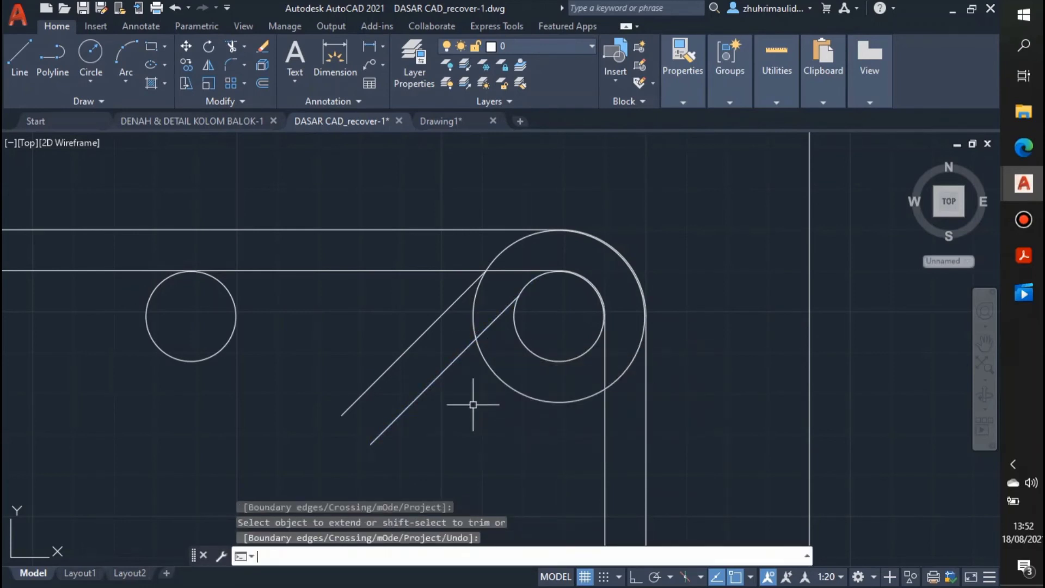
# Step: Mirror both diagonal hook lines about a 225° axis through the corner rebar's center, keeping the source lines
pyautogui.click(444, 370)
pyautogui.click(418, 337)
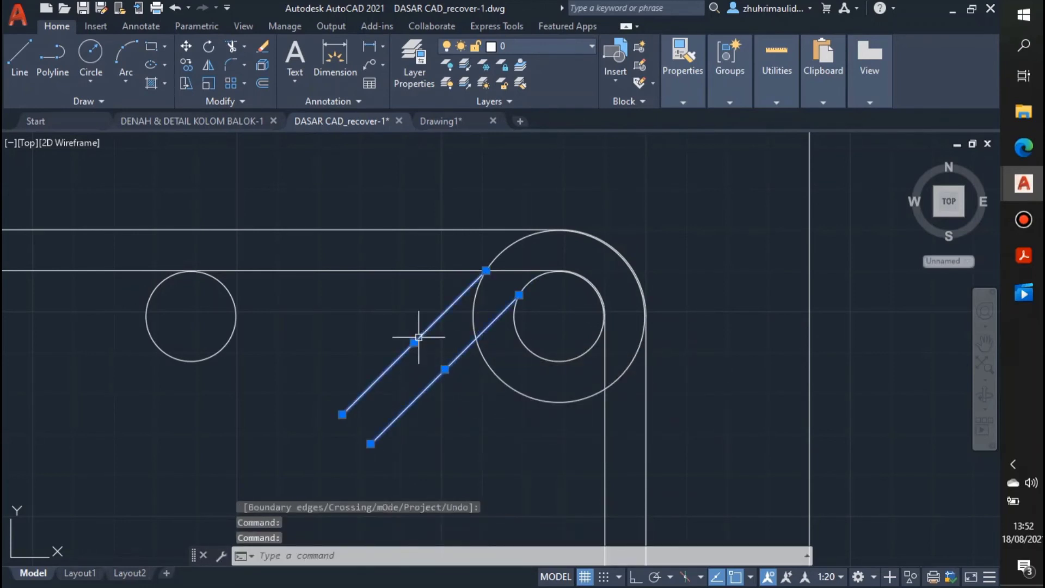
pyautogui.write('mi')
pyautogui.press('Return')
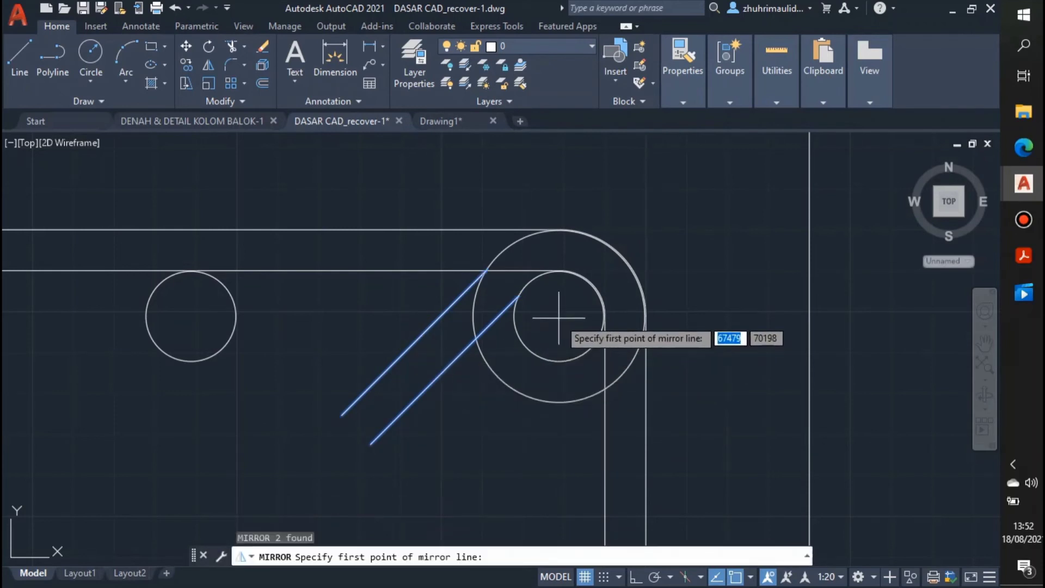
pyautogui.click(558, 317)
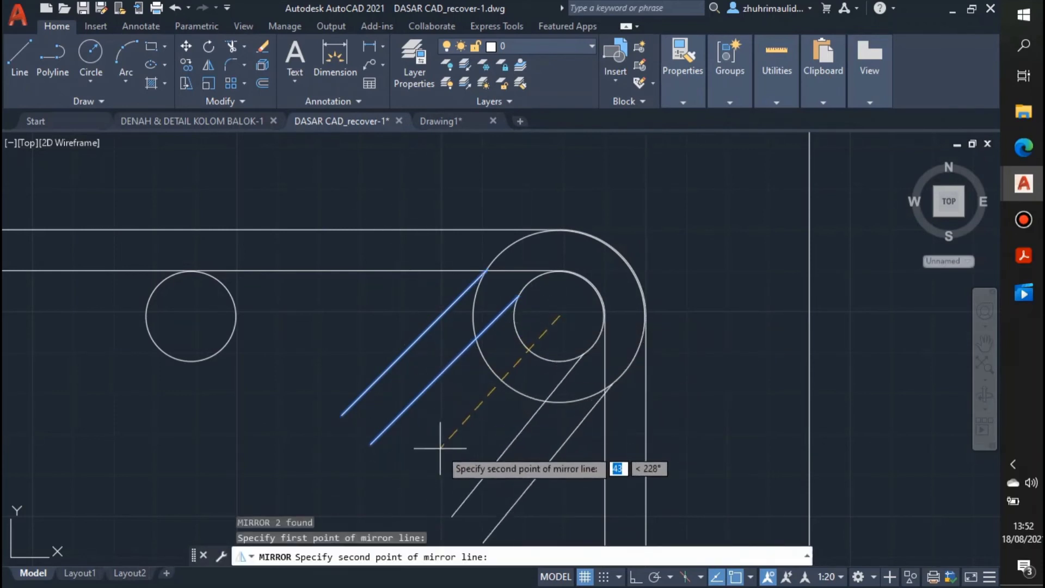
pyautogui.press('Tab')
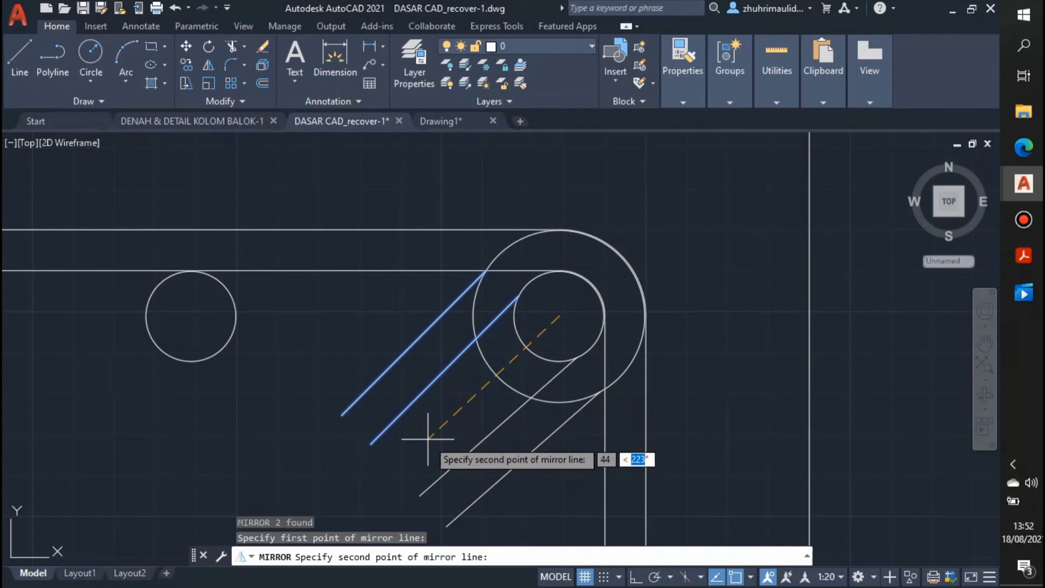
pyautogui.press('Return')
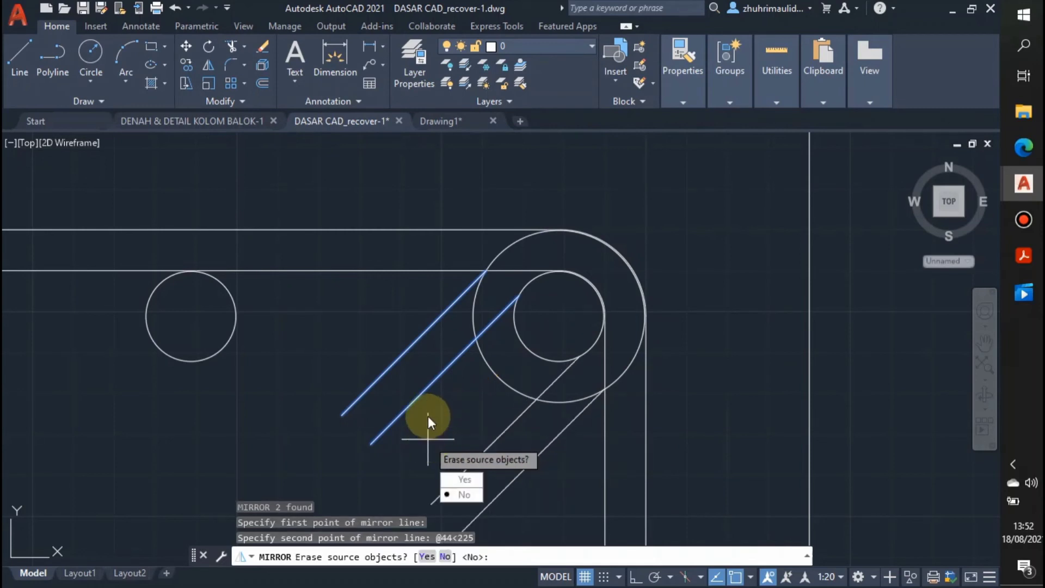
pyautogui.press('Return')
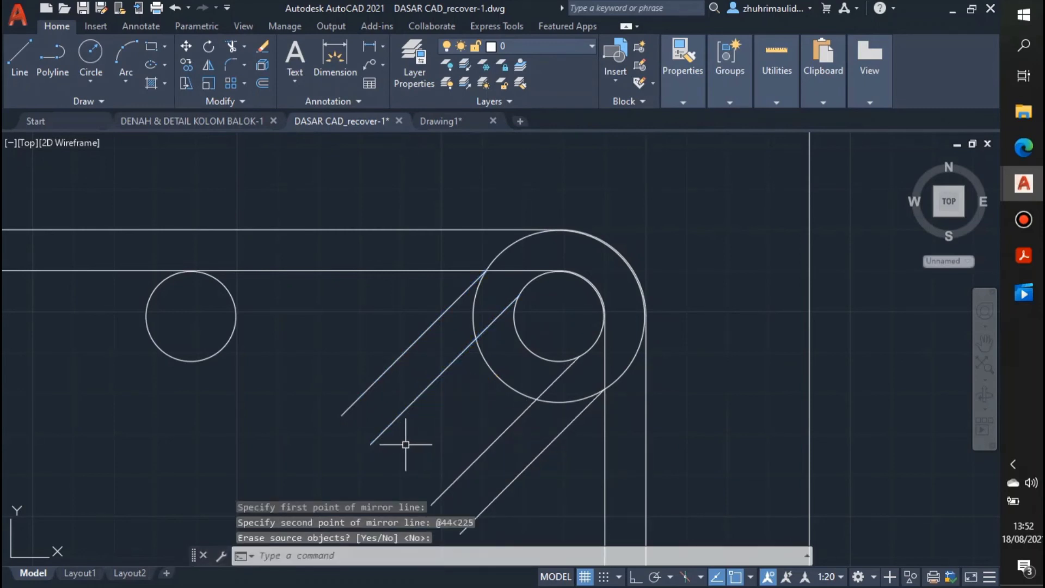
# Step: Close the free end of the upper hook leg with a short line and extend it to the second hook line
pyautogui.write('l')
pyautogui.press('Return')
pyautogui.click(342, 417)
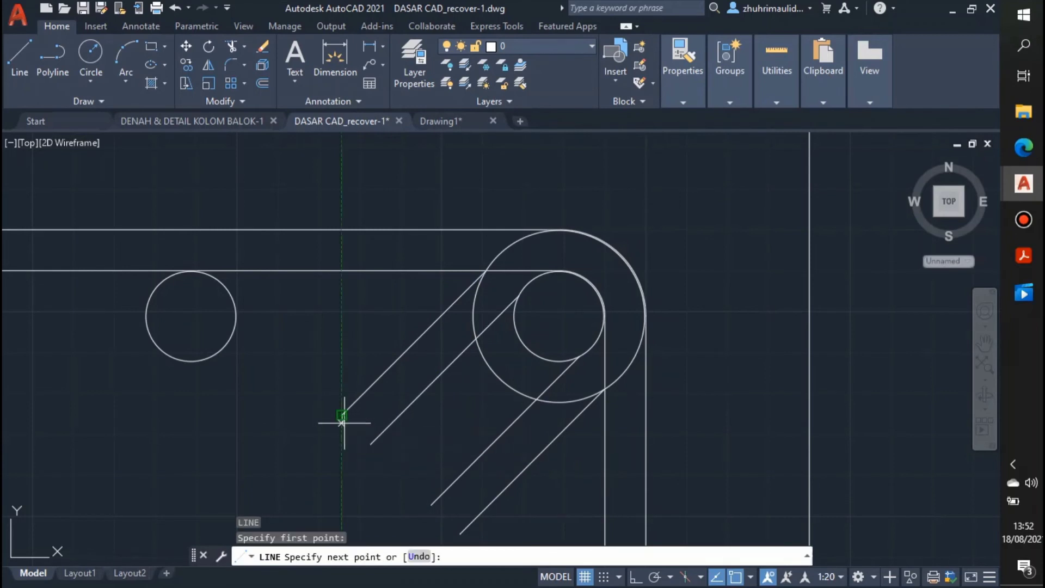
pyautogui.click(362, 442)
pyautogui.press('Escape')
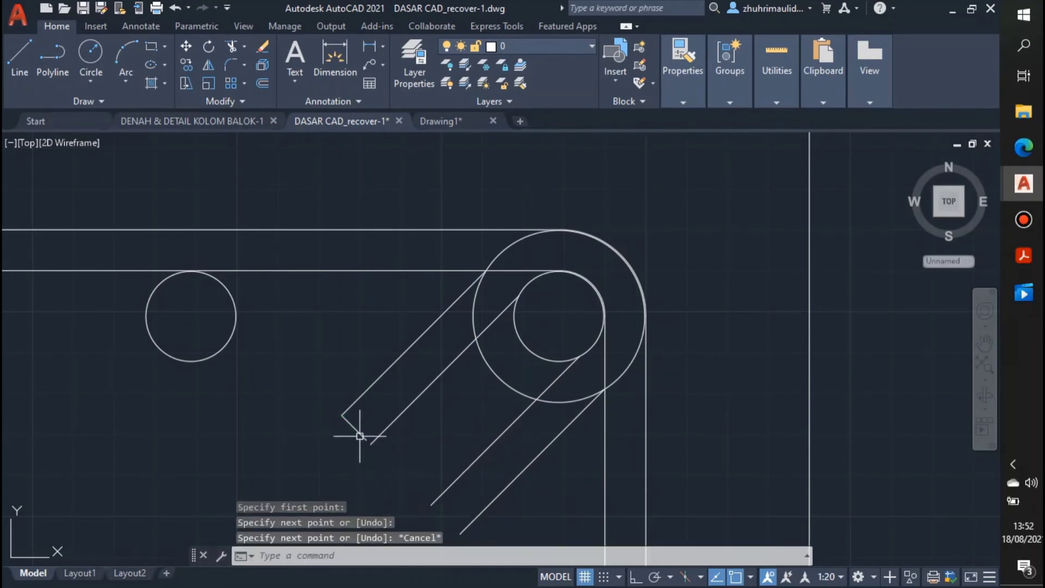
pyautogui.write('ex')
pyautogui.press('Return')
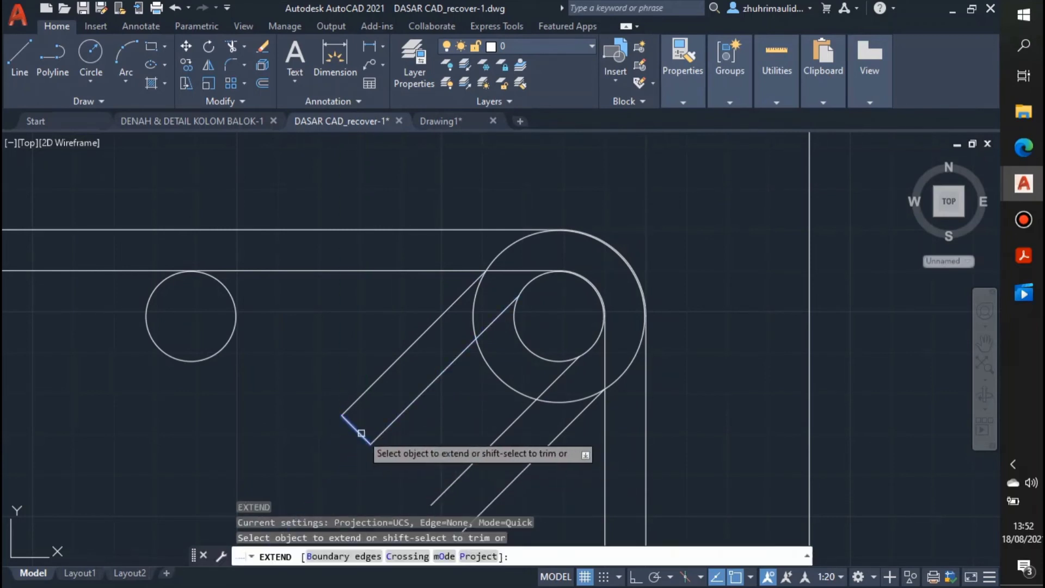
pyautogui.press('Escape')
# Step: Close the free end of the mirrored lower hook leg with a short perpendicular line
pyautogui.write('l')
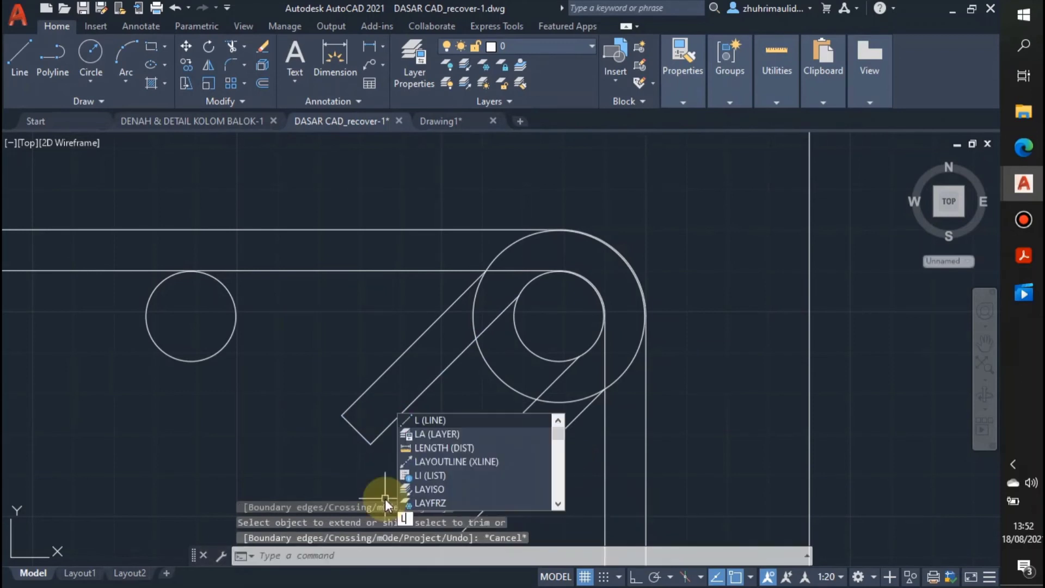
pyautogui.press('Return')
pyautogui.click(459, 533)
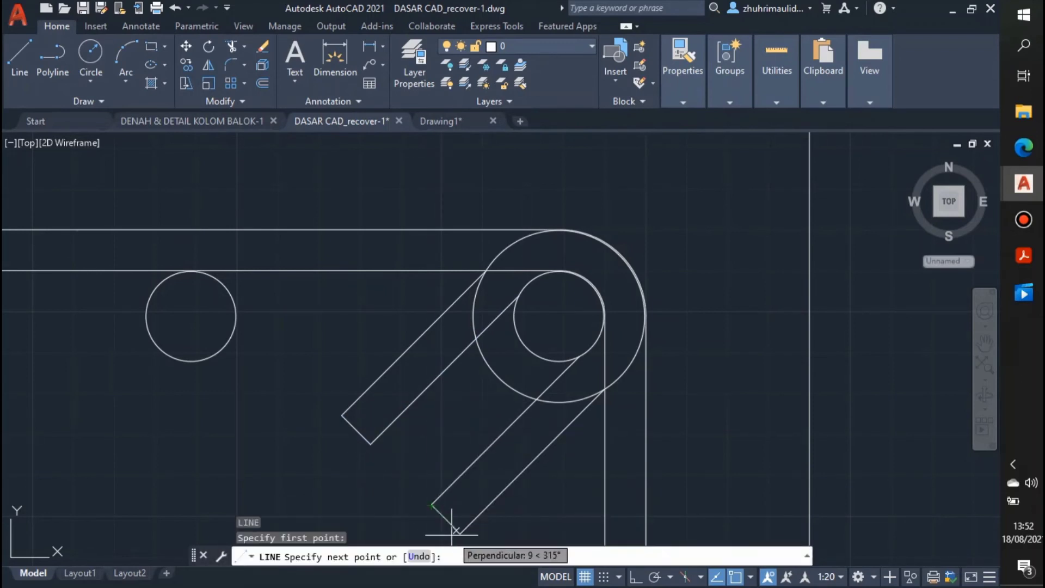
pyautogui.press('Return')
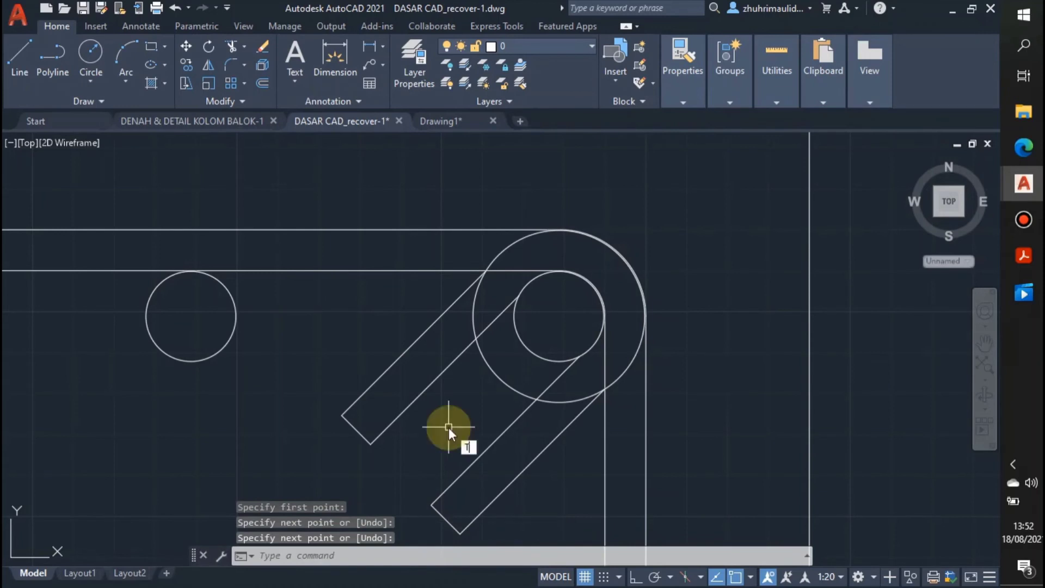
# Step: Trim the surplus circle segments between and across the two stirrup hook legs around the corner bar
pyautogui.write('tr')
pyautogui.press('Return')
pyautogui.click(498, 377)
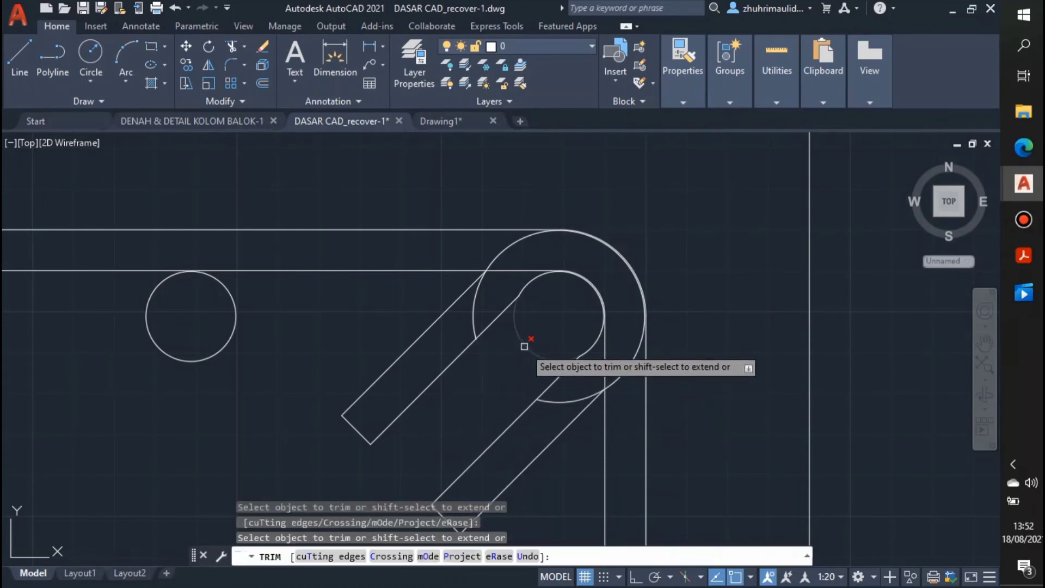
pyautogui.click(524, 346)
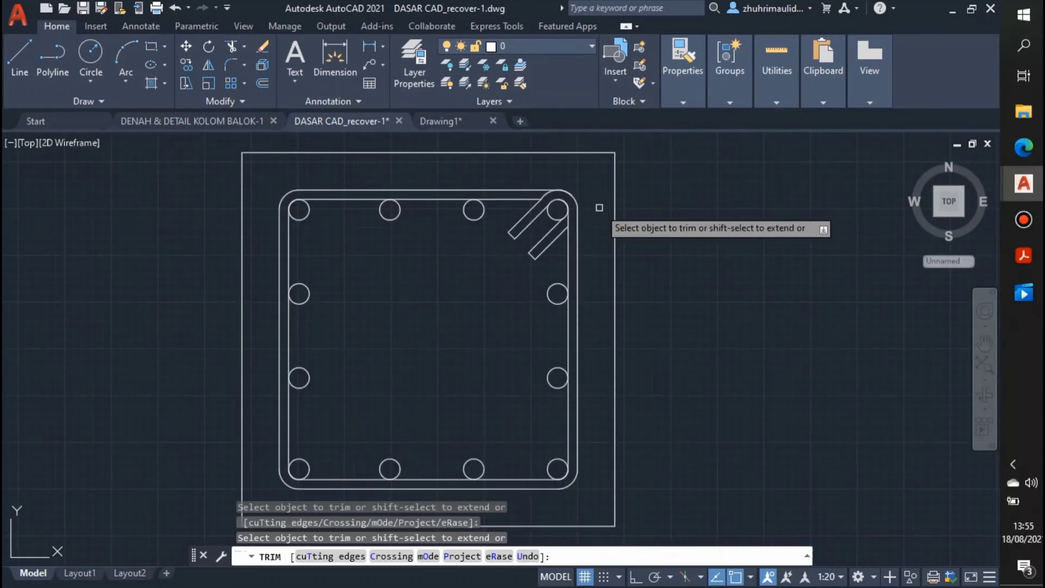
pyautogui.press('Escape')
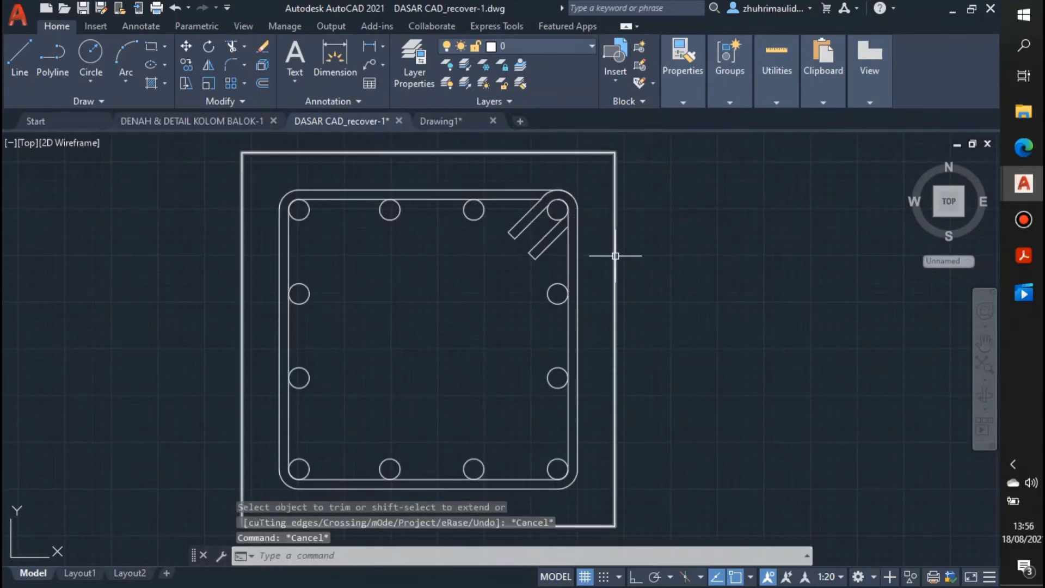
# Step: Assign the outer square column outline to the Kolom K1 layer
pyautogui.click(614, 254)
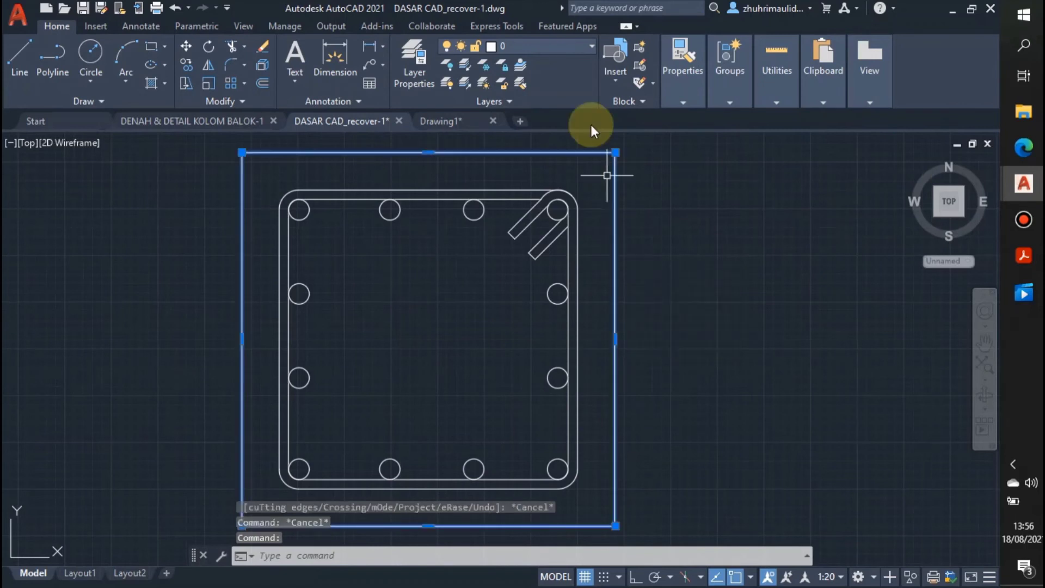
pyautogui.click(553, 46)
pyautogui.click(535, 266)
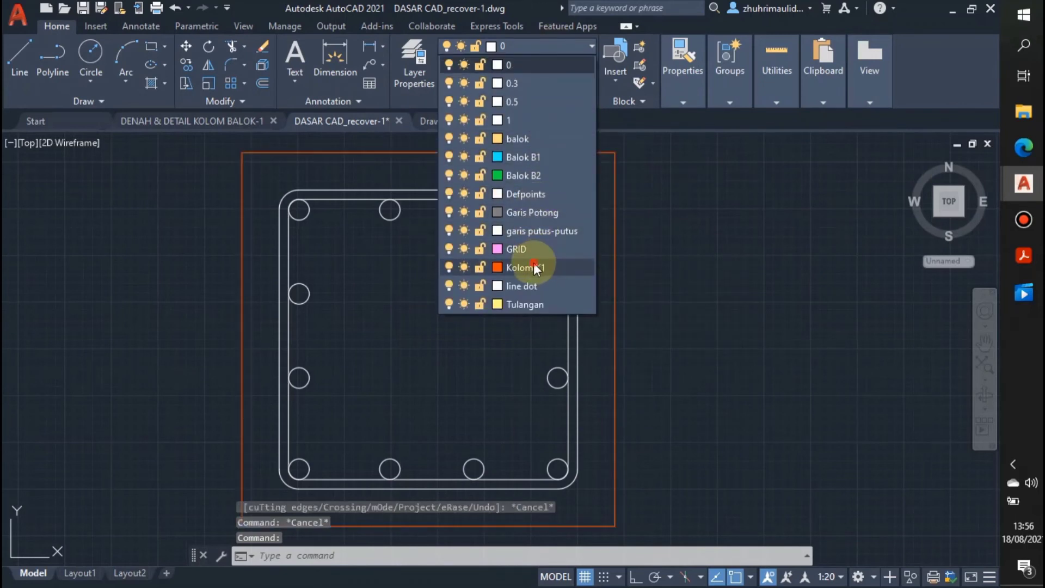
pyautogui.press('Escape')
# Step: Assign all rebar circles, the stirrup outlines and the hooks inside the column to the Tulangan layer
pyautogui.click(262, 173)
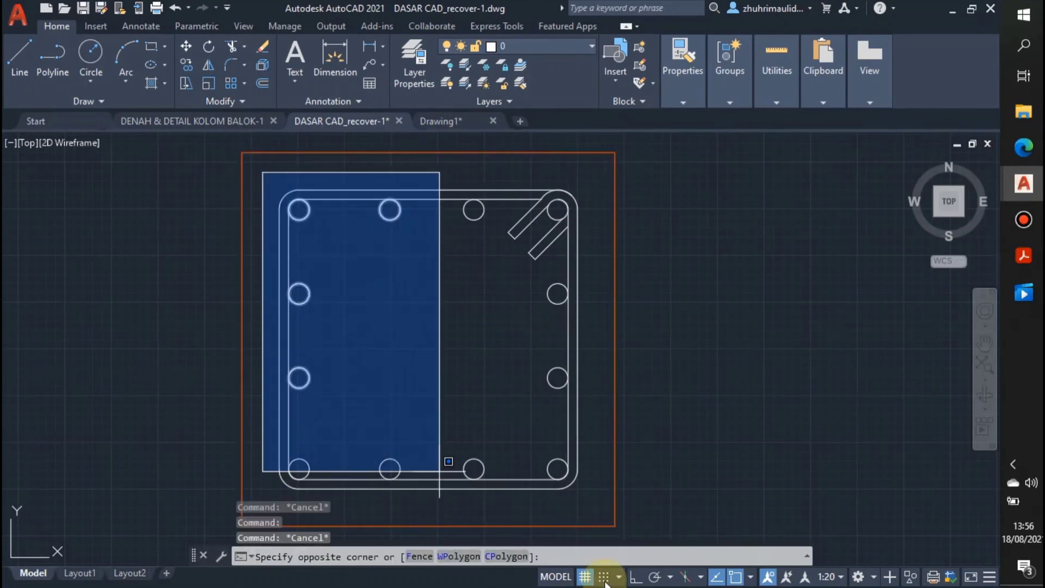
pyautogui.click(591, 500)
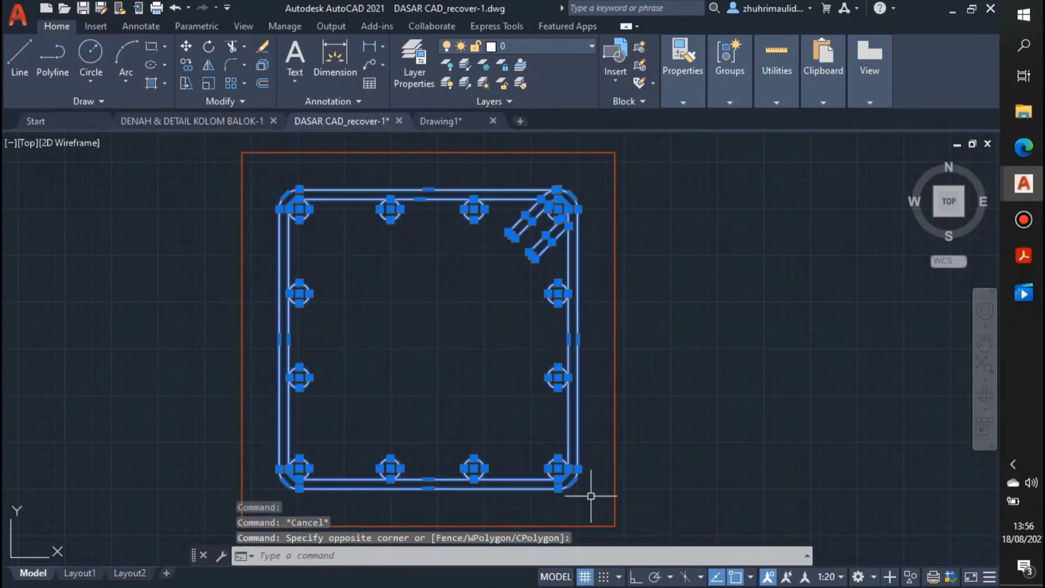
pyautogui.click(569, 48)
pyautogui.click(518, 305)
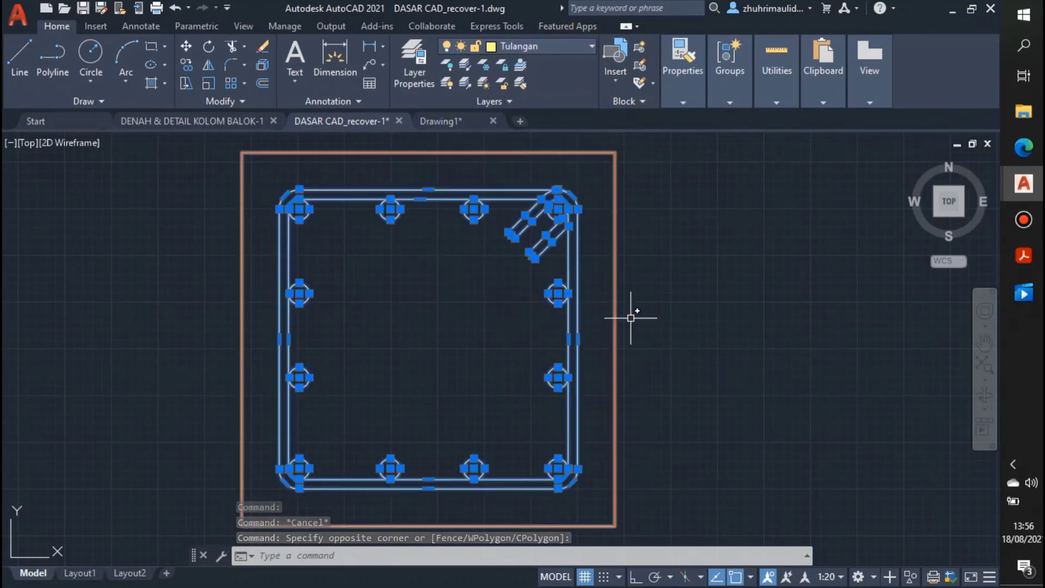
pyautogui.press('Escape')
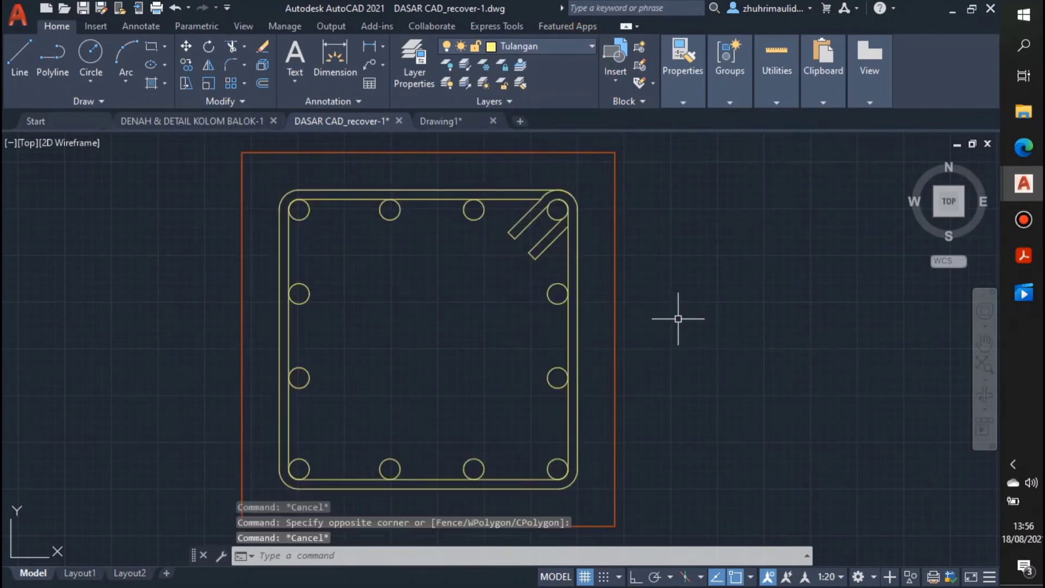
# Step: Add a horizontal linear dimension for the column's width above the section, with Ortho on
pyautogui.scroll(-2, 683, 330)
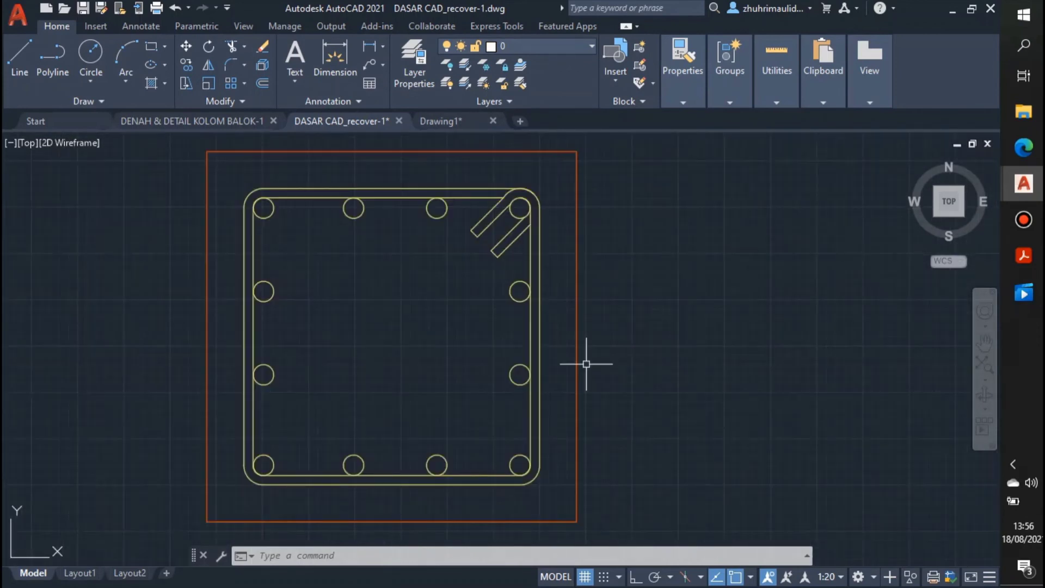
pyautogui.scroll(-5, 590, 359)
pyautogui.write('dim')
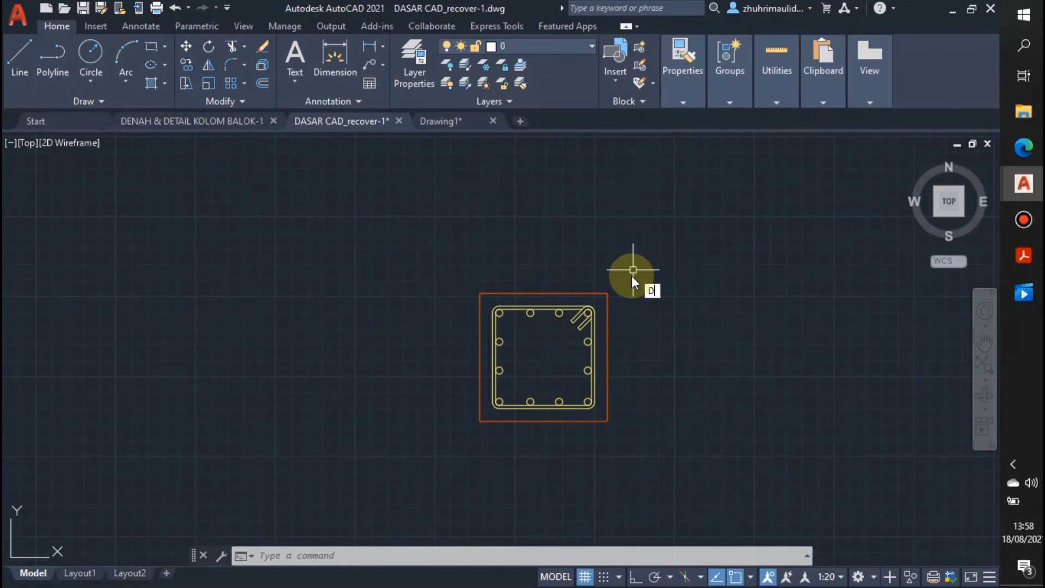
pyautogui.click(711, 314)
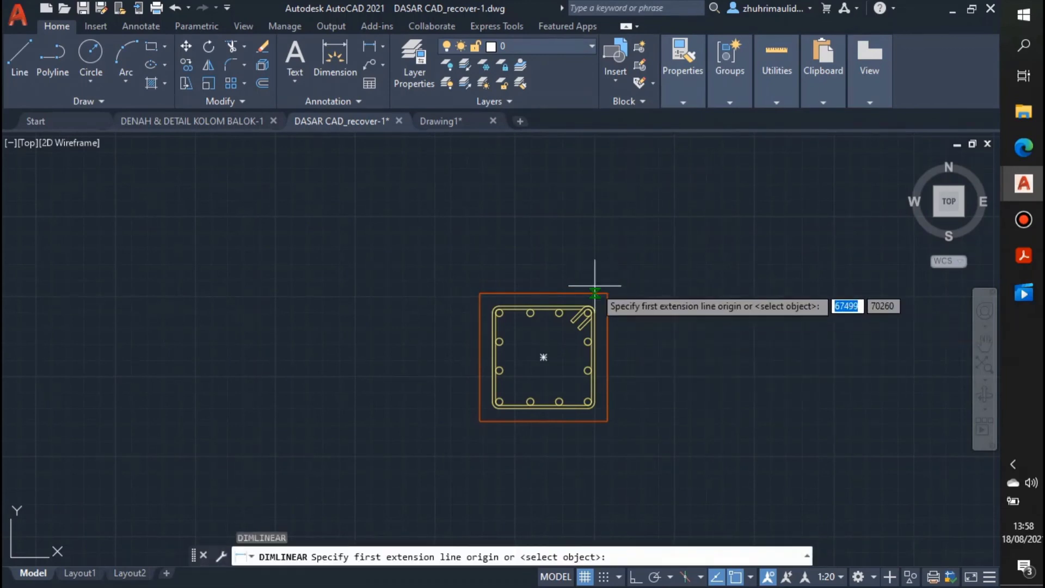
pyautogui.click(608, 258)
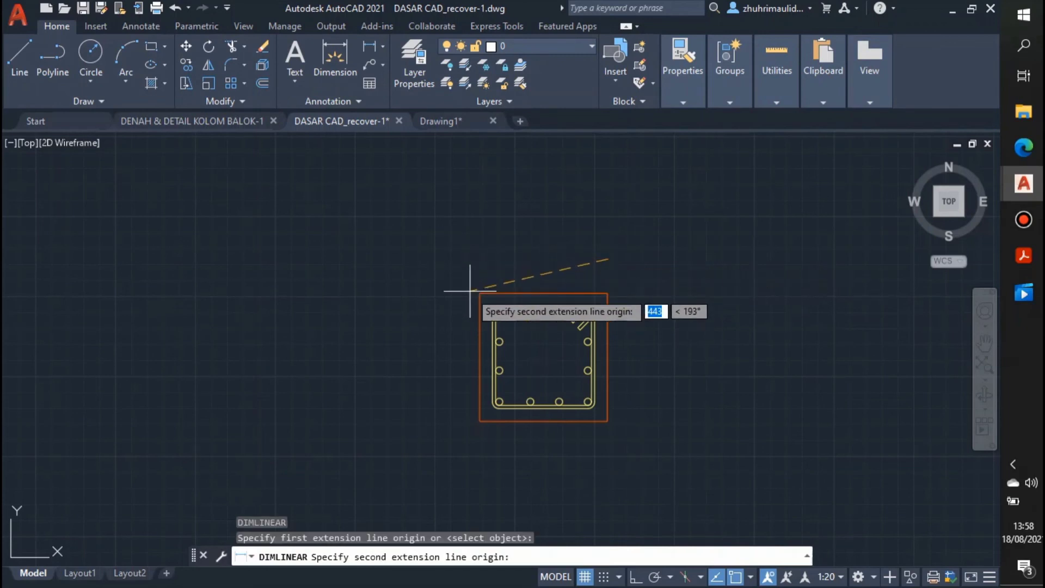
pyautogui.click(479, 256)
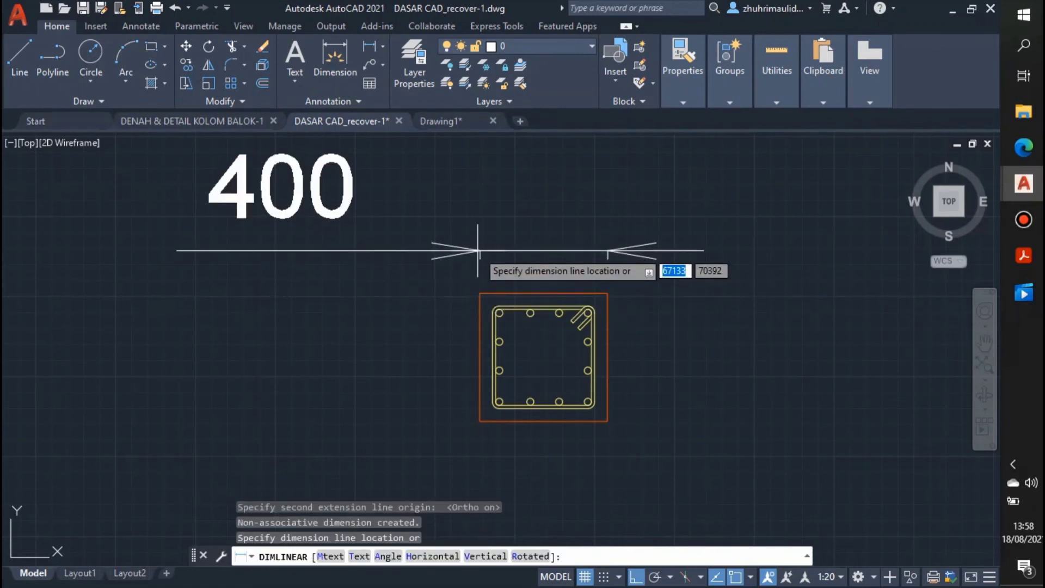
pyautogui.click(479, 245)
pyautogui.press('space')
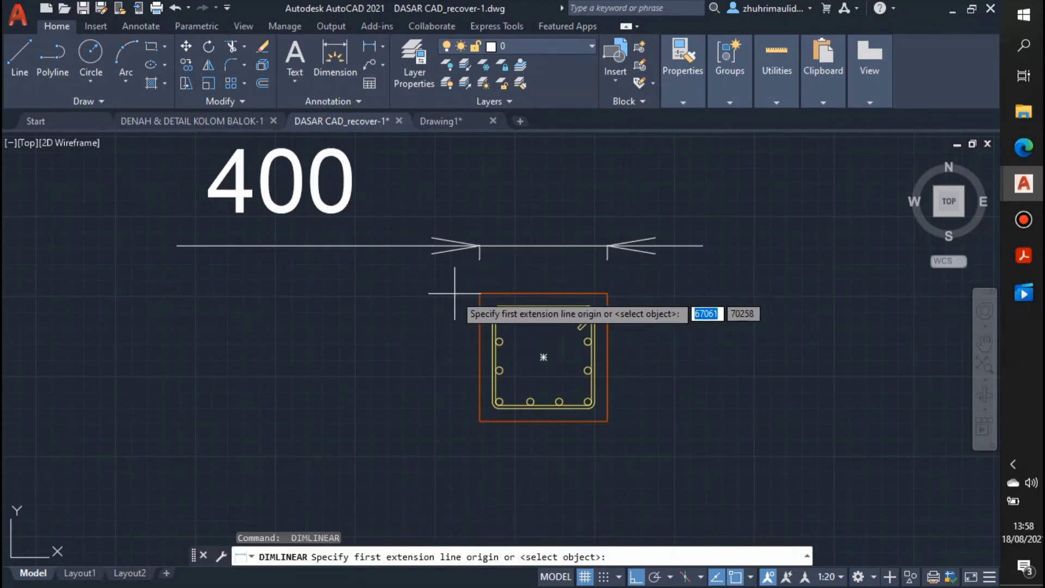
pyautogui.click(454, 294)
pyautogui.click(460, 420)
pyautogui.press('Escape')
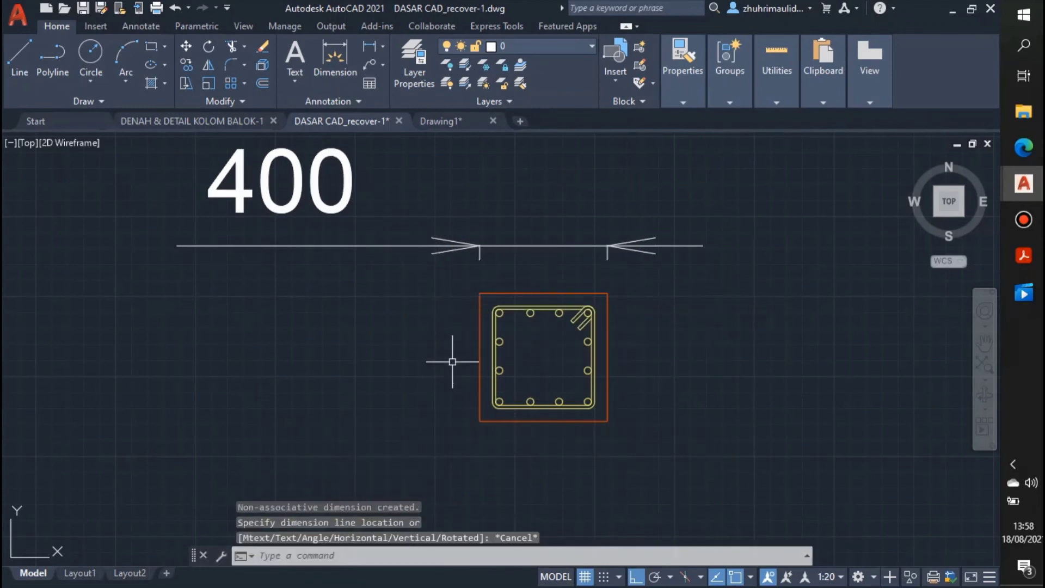
# Step: Add a vertical linear dimension for the column's height along the section's left side
pyautogui.press('space')
pyautogui.click(479, 294)
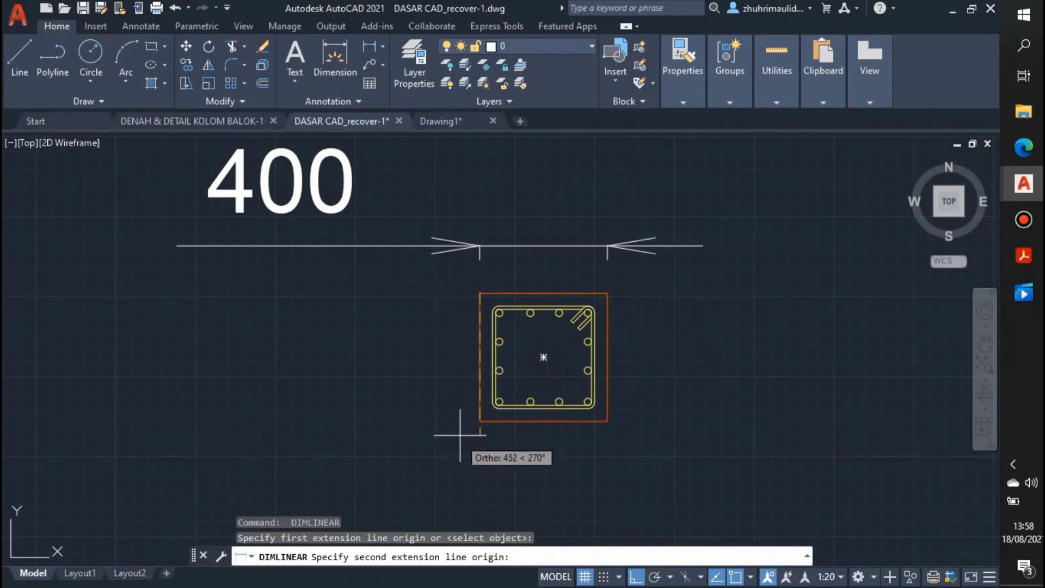
pyautogui.click(480, 421)
pyautogui.click(443, 421)
# Step: Set the arrow size of the column's width and height dimensions to 25, with Open as the first arrowhead
pyautogui.click(326, 179)
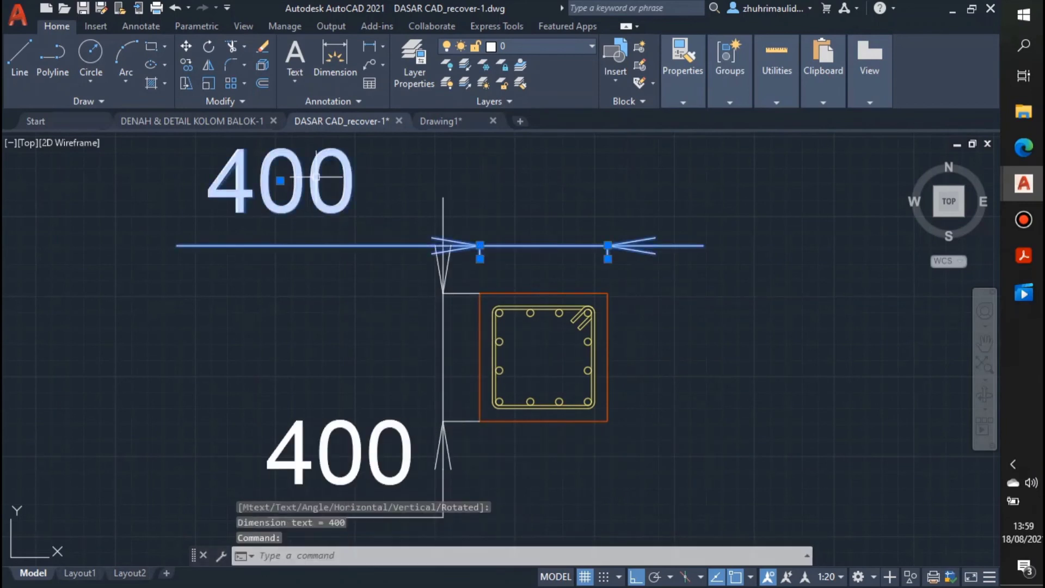
pyautogui.click(326, 453)
pyautogui.rightClick(297, 423)
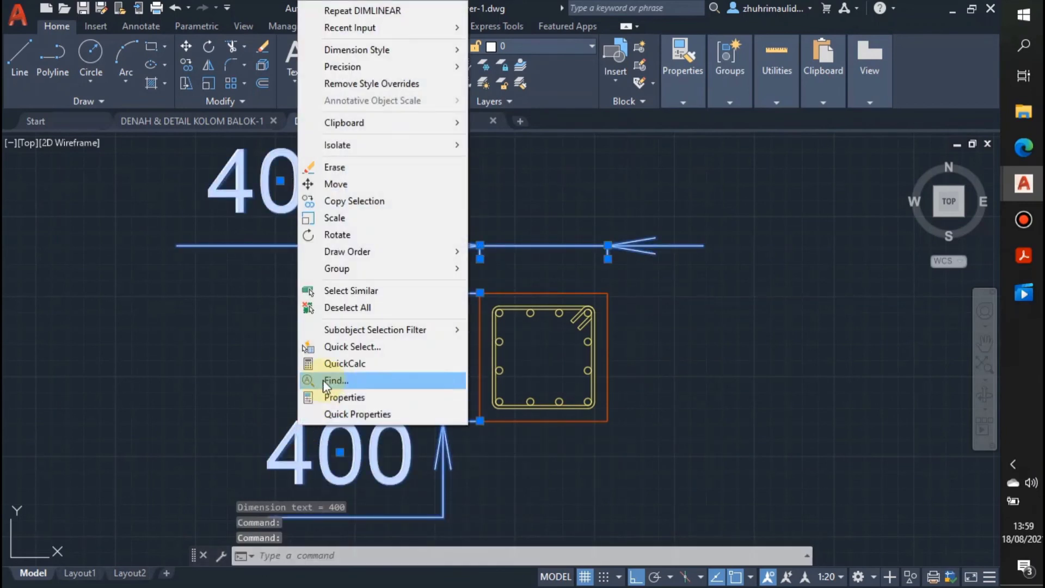
pyautogui.click(337, 397)
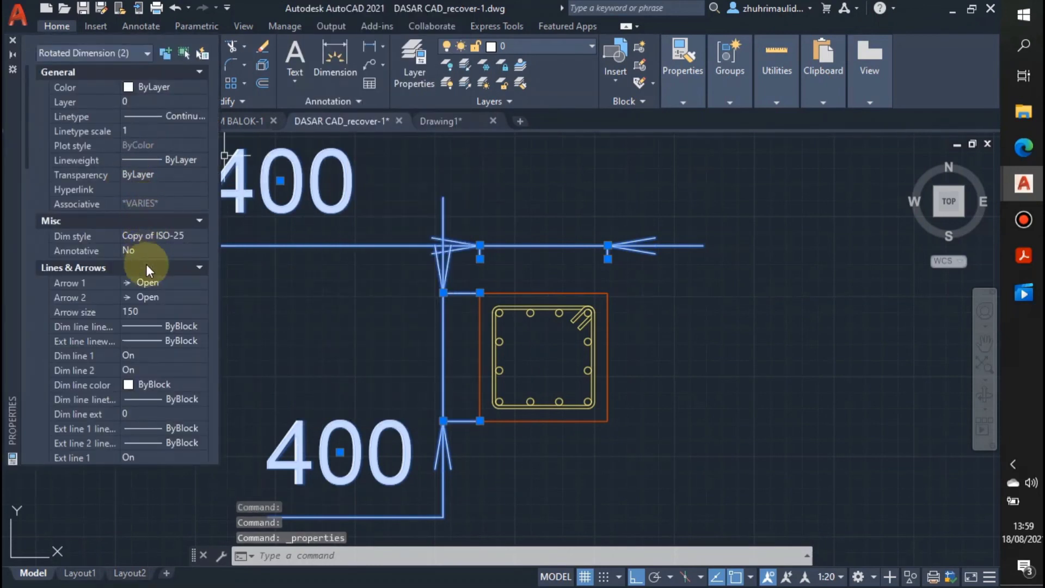
pyautogui.click(147, 312)
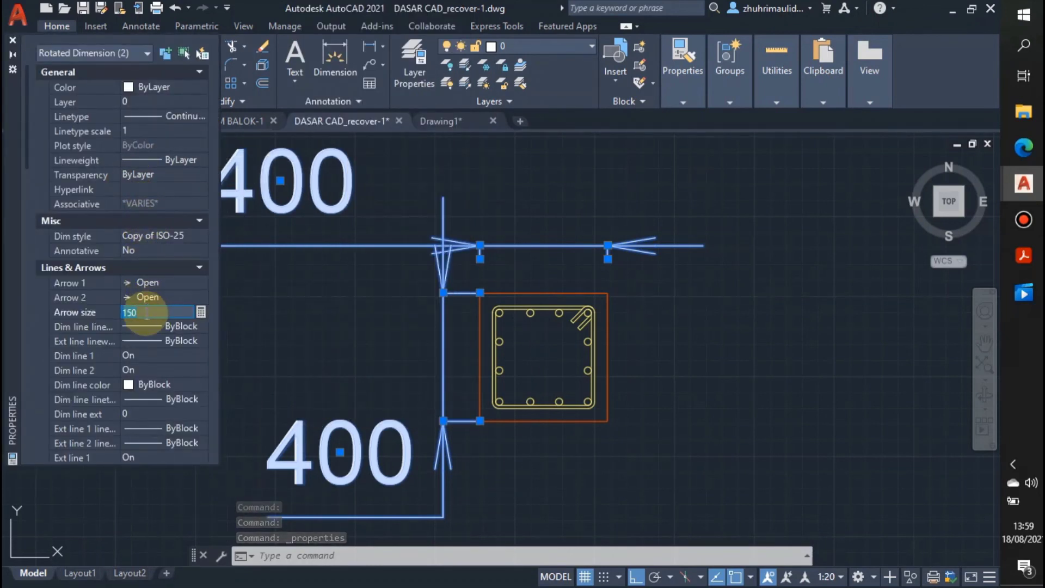
pyautogui.write('25')
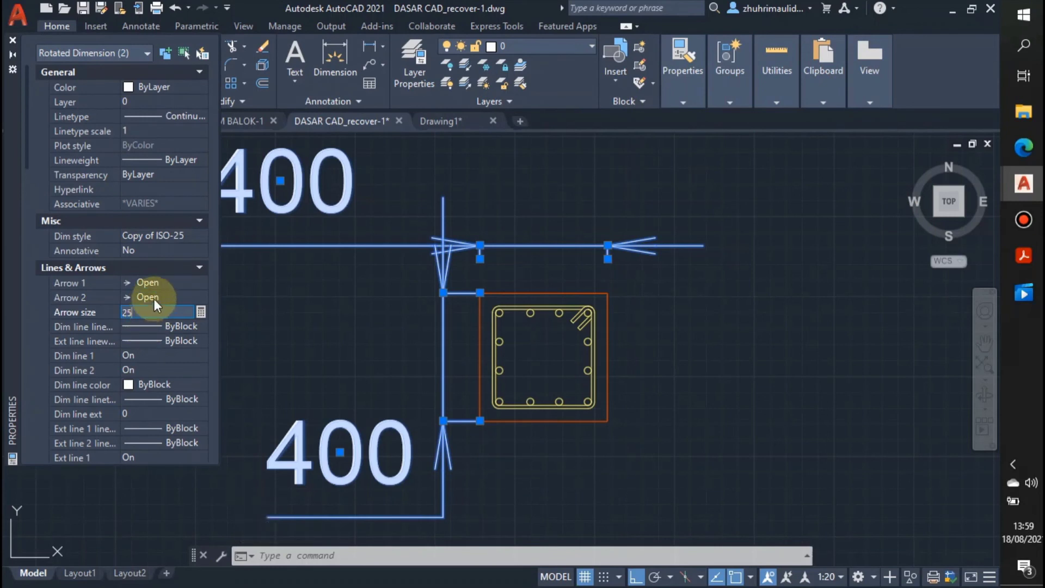
pyautogui.click(183, 282)
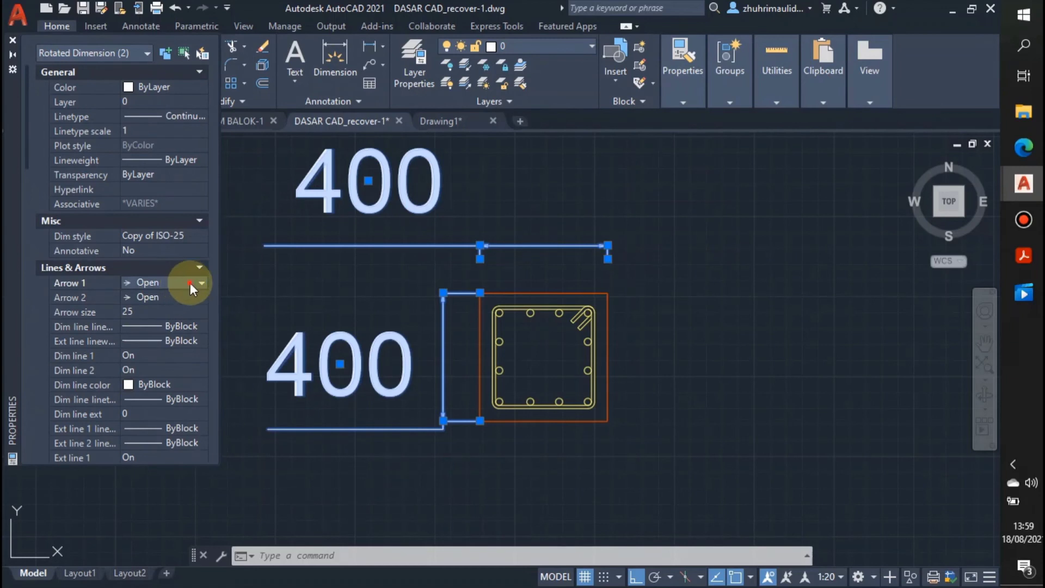
pyautogui.click(191, 282)
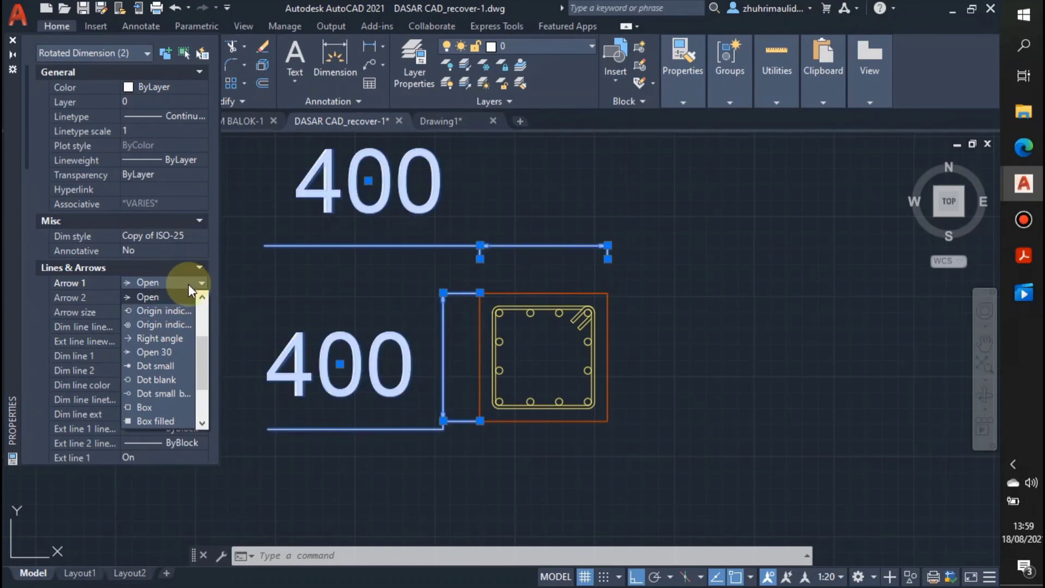
pyautogui.click(179, 297)
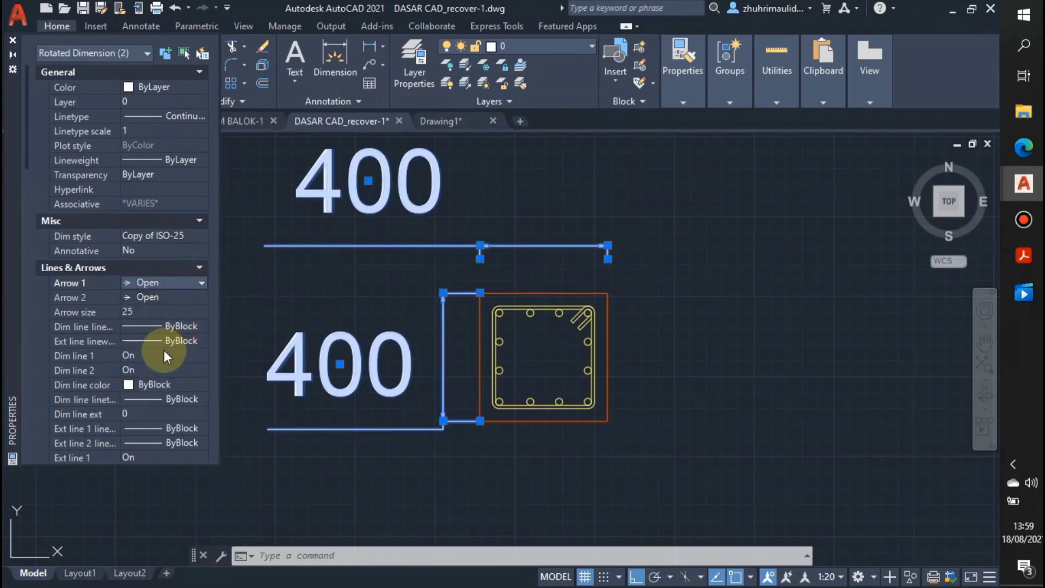
# Step: Turn off extension lines 1 and 2 on both column dimensions
pyautogui.scroll(-2, 165, 338)
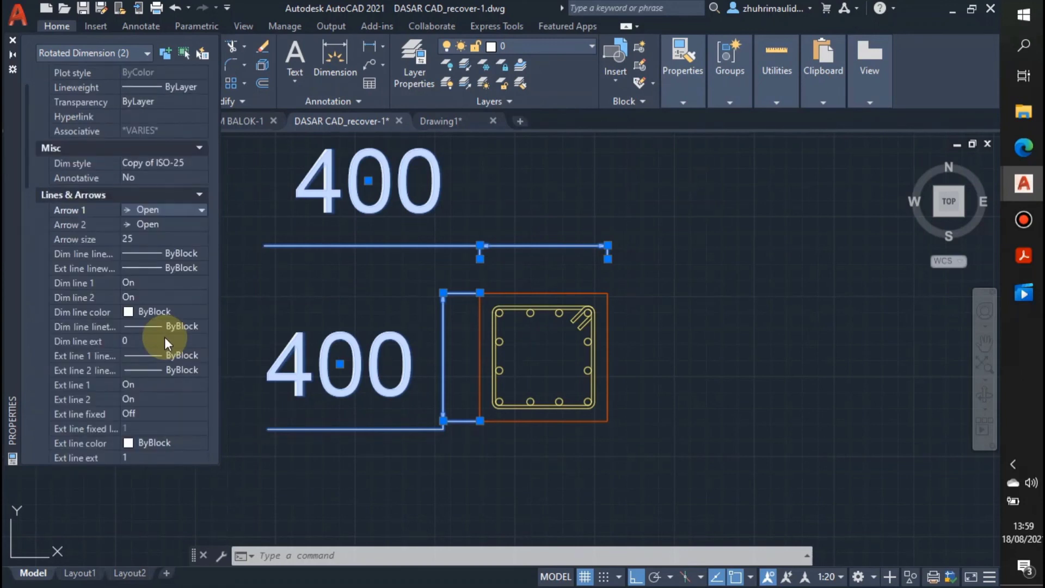
pyautogui.scroll(-2, 164, 337)
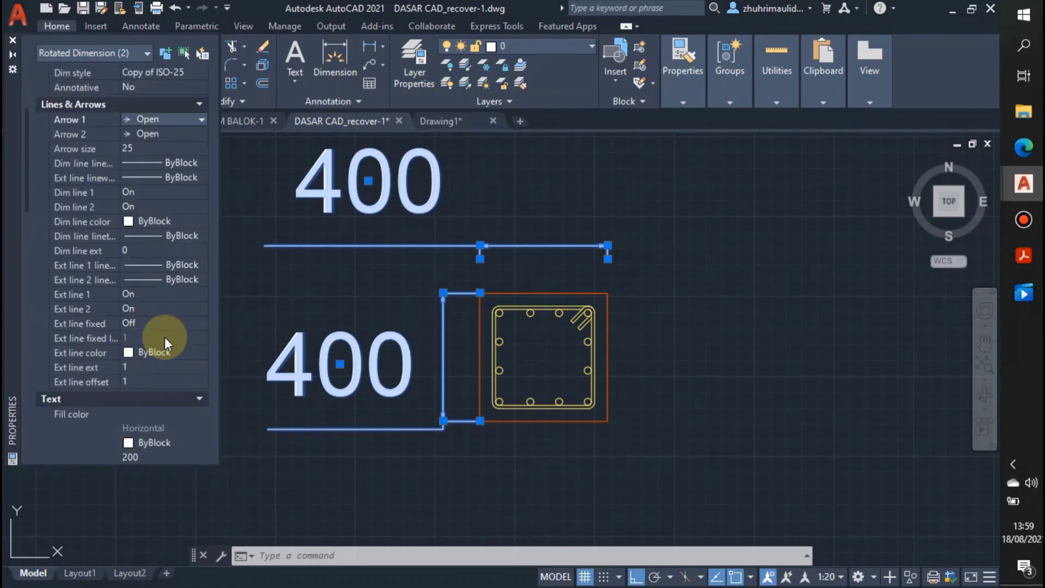
pyautogui.click(180, 296)
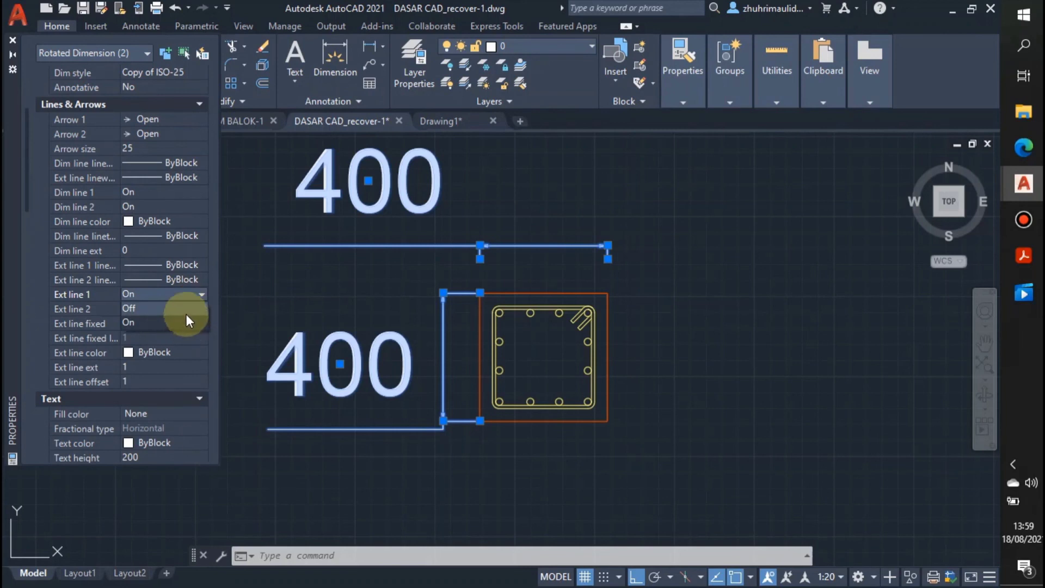
pyautogui.click(186, 311)
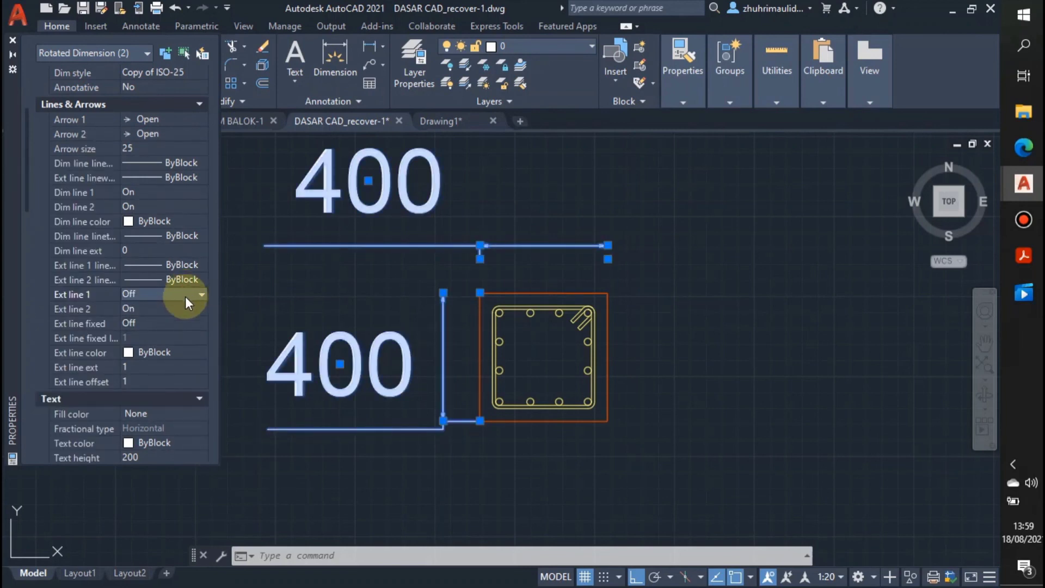
pyautogui.click(181, 307)
pyautogui.click(181, 316)
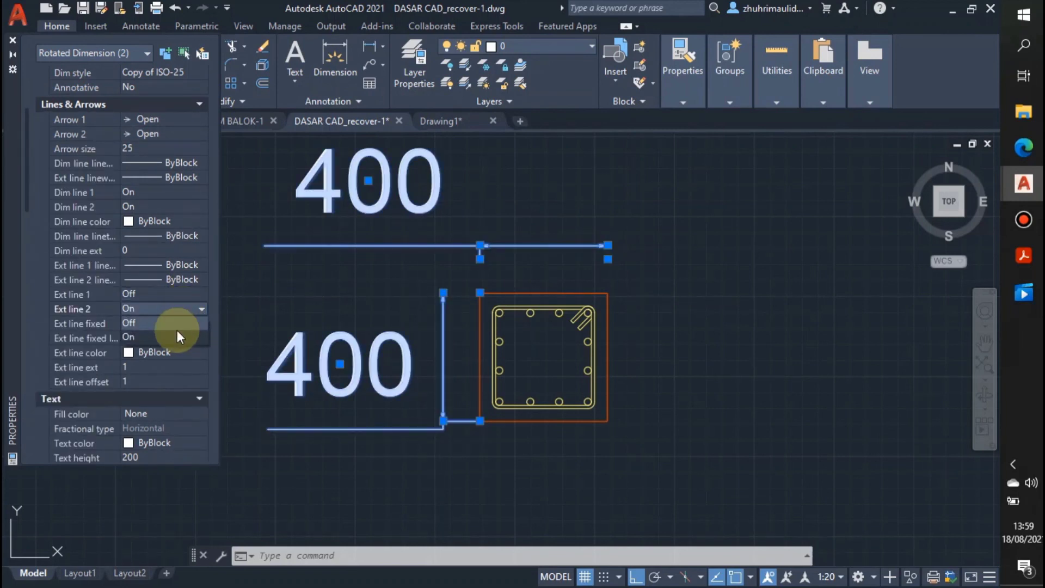
pyautogui.click(178, 327)
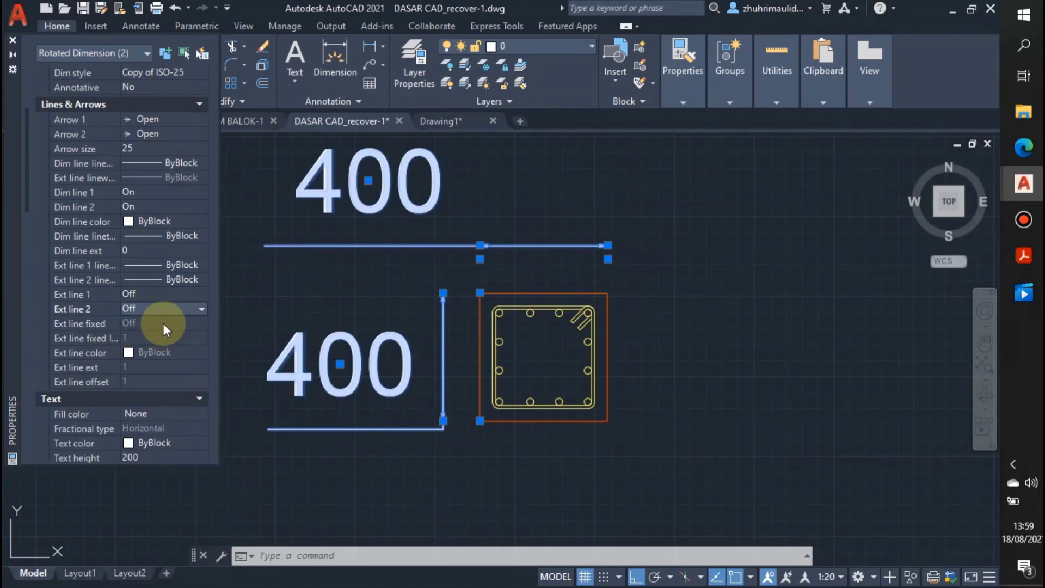
# Step: Set the text height of both column dimensions to 50, after trying 25
pyautogui.scroll(-2, 164, 322)
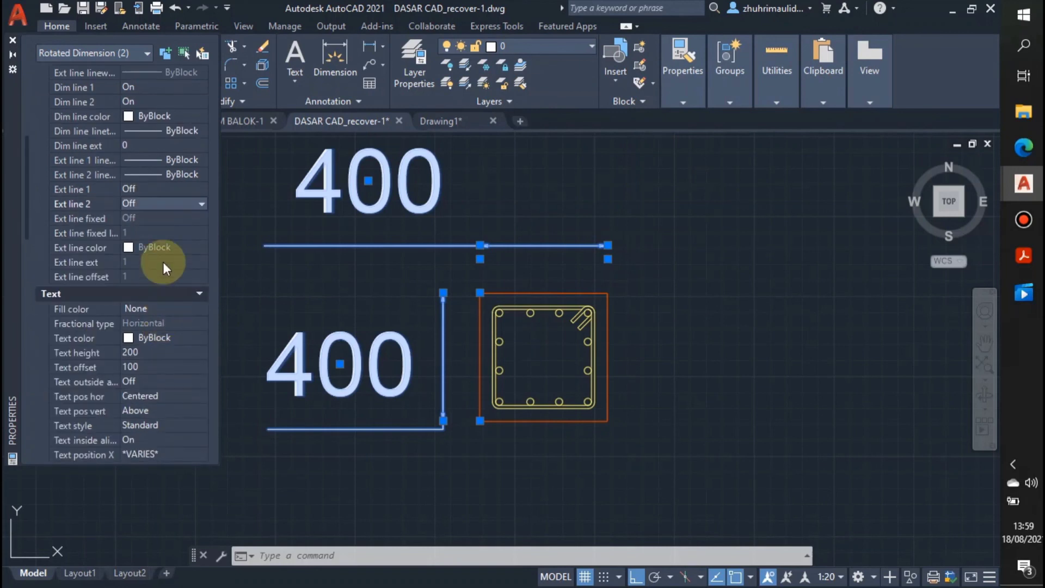
pyautogui.click(153, 349)
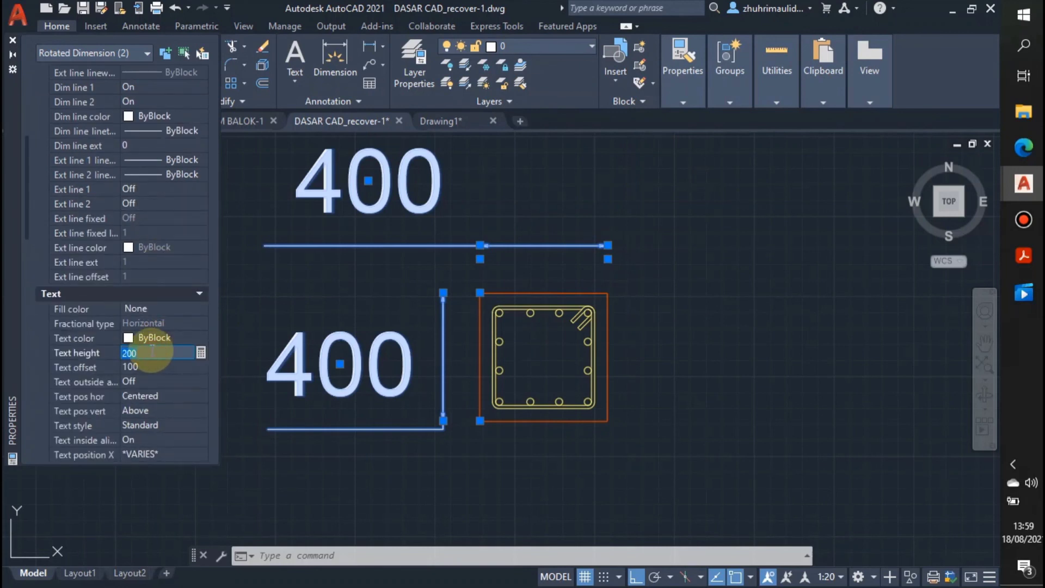
pyautogui.write('25')
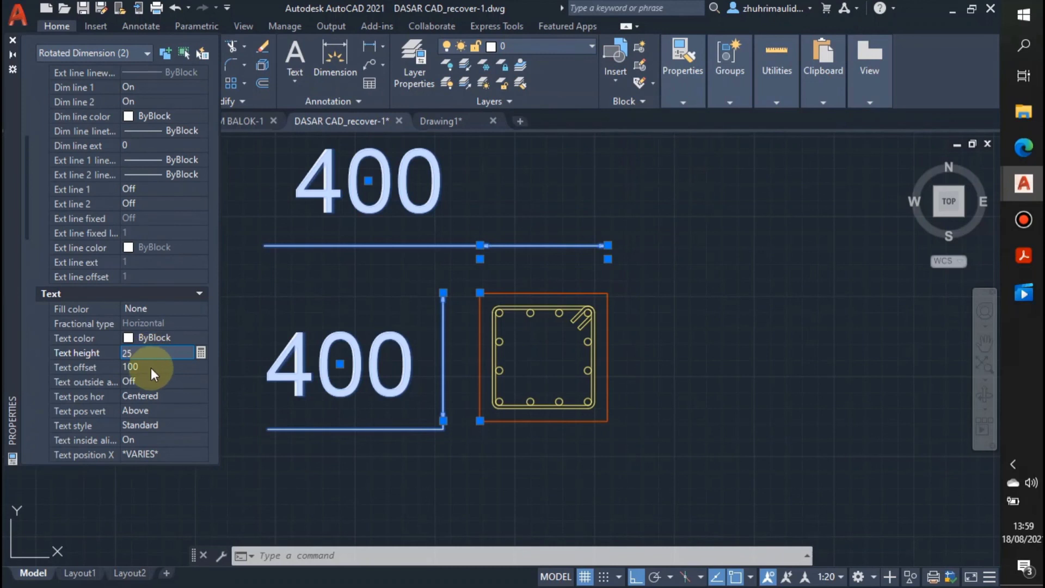
pyautogui.click(152, 367)
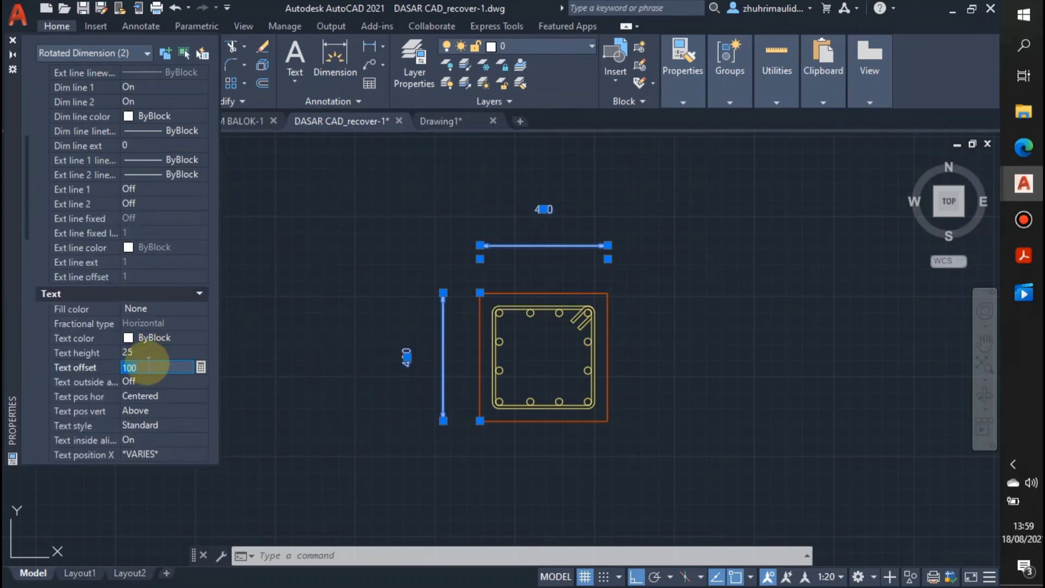
pyautogui.click(140, 351)
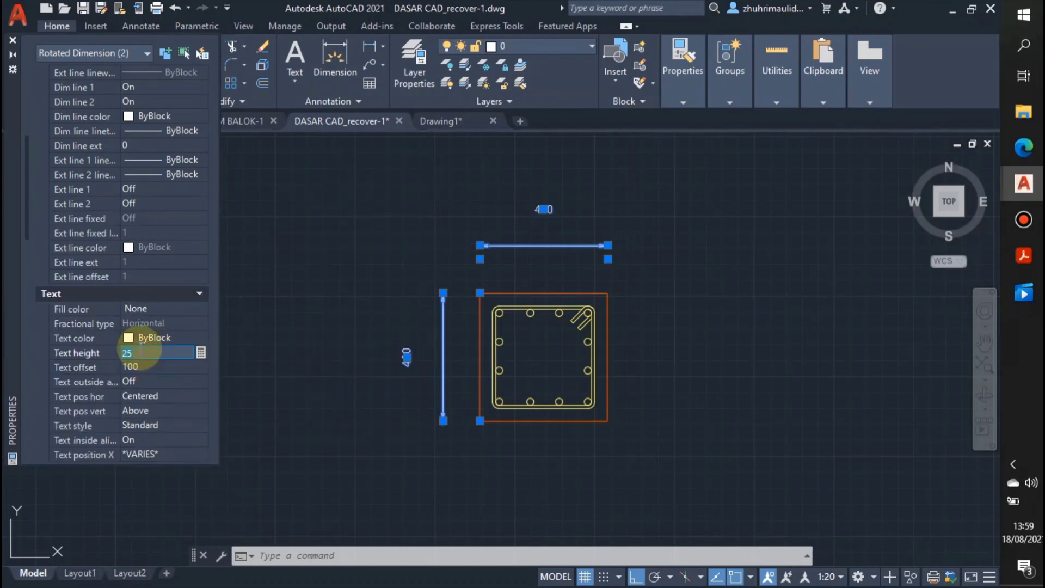
pyautogui.write('5')
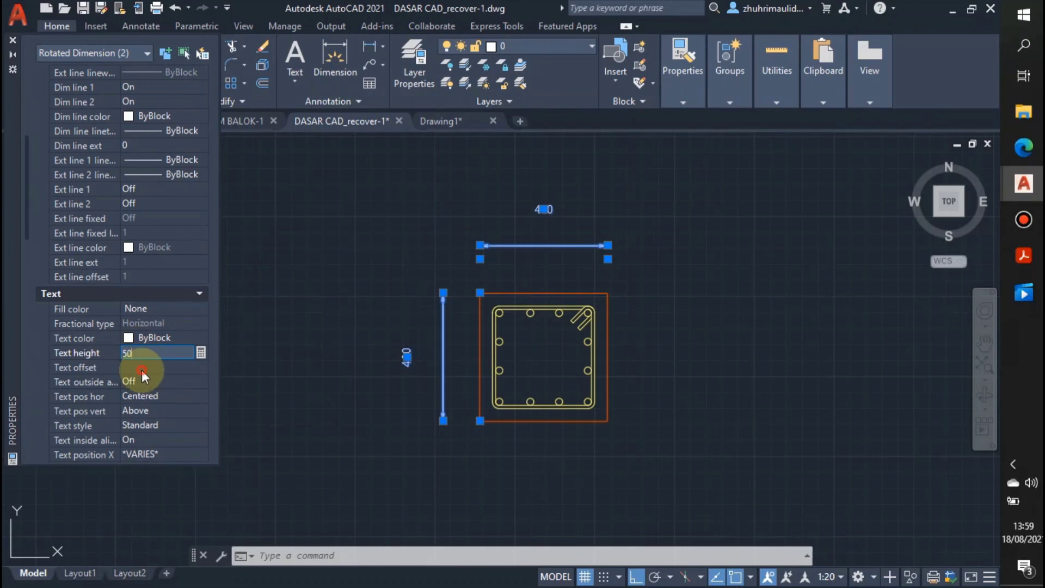
# Step: Set the text offset of both column dimensions to 15 and clear the selection
pyautogui.click(142, 369)
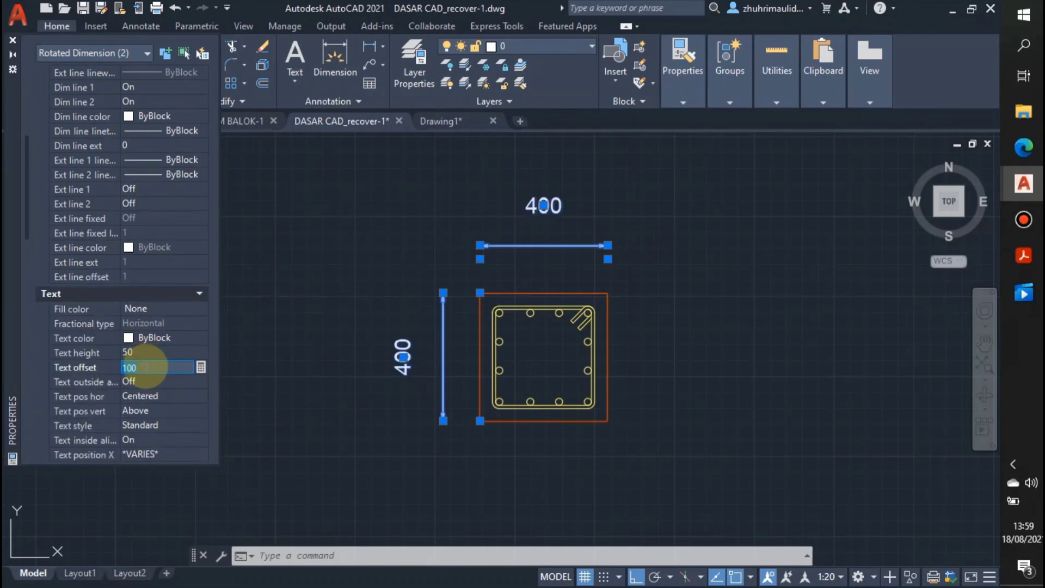
pyautogui.write('15')
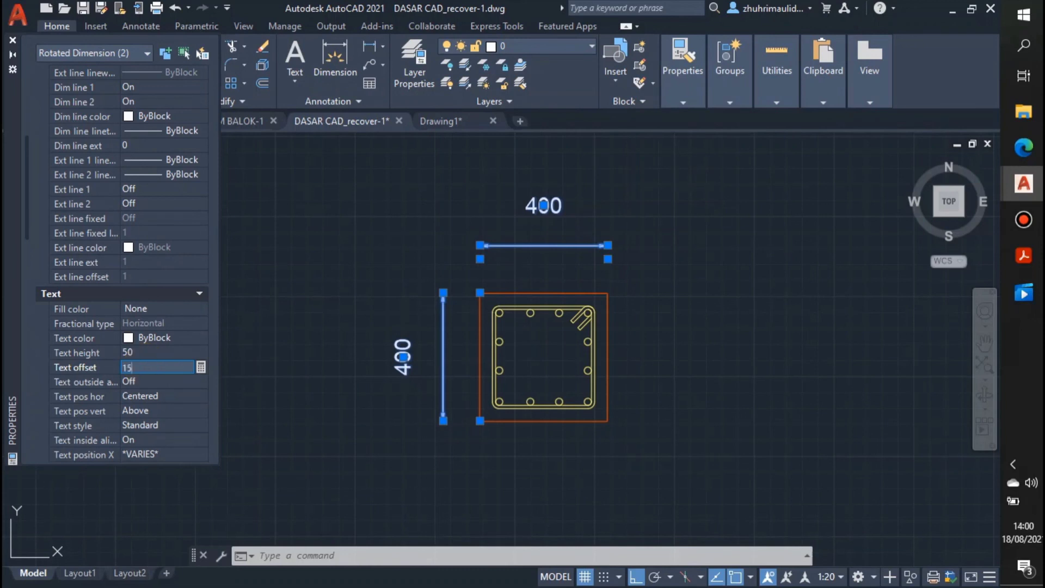
pyautogui.click(161, 394)
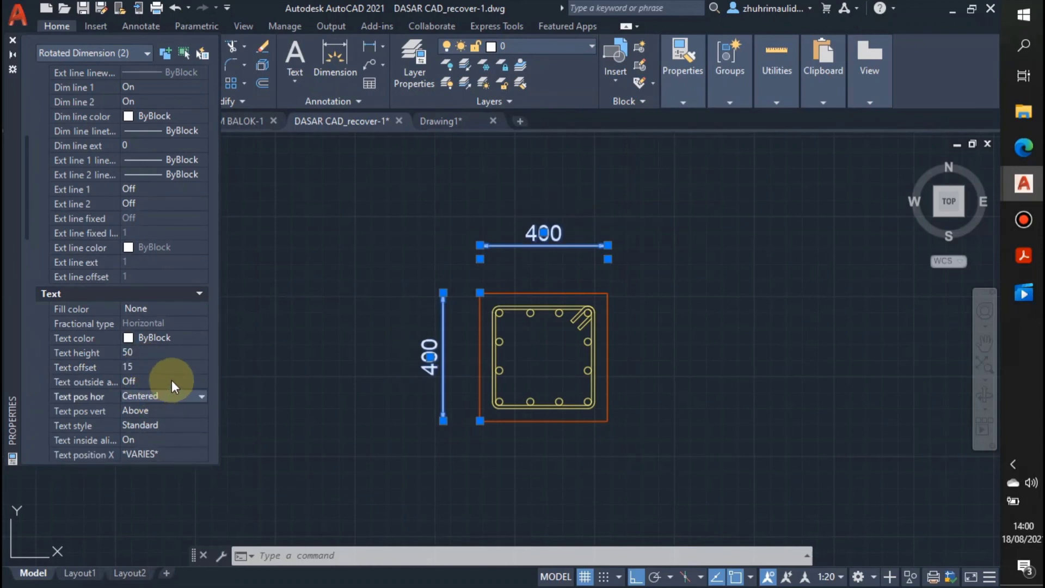
pyautogui.click(689, 458)
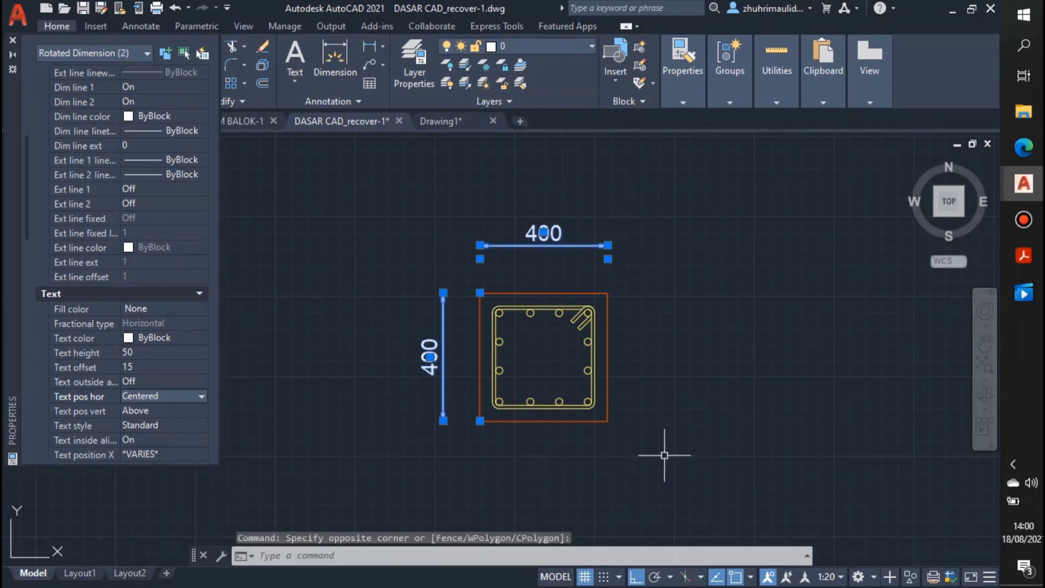
pyautogui.press('Escape')
# Step: Select the width dimension above the column and switch to the reference PDF in Acrobat Reader to check the K1 section's dimensions
pyautogui.click(543, 242)
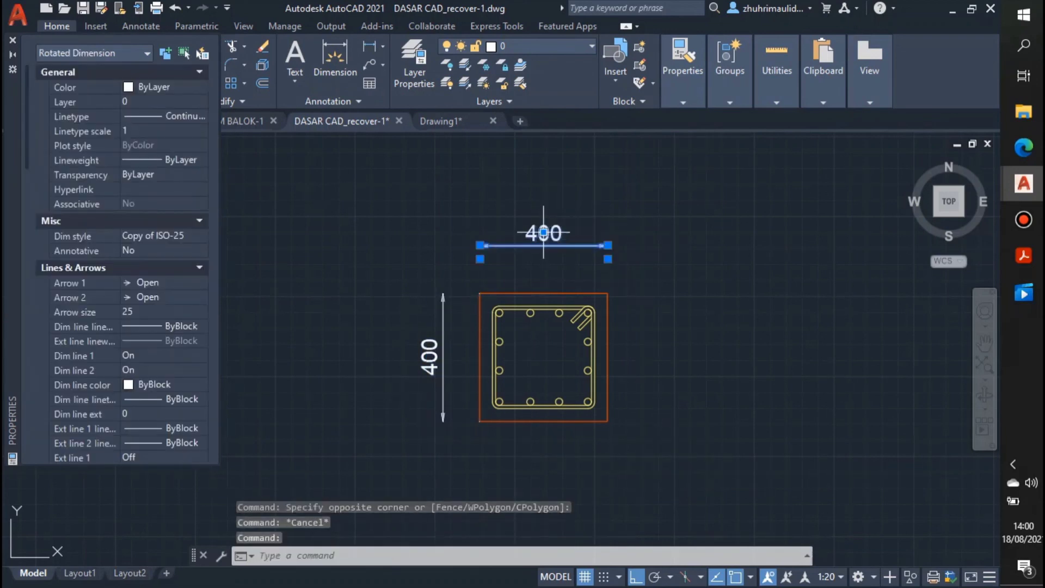
pyautogui.click(543, 246)
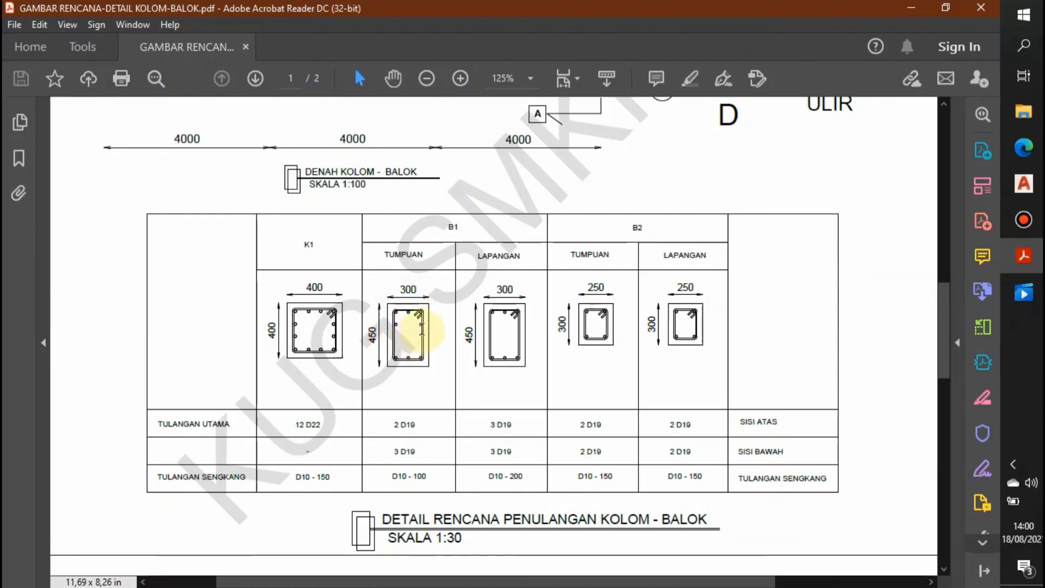